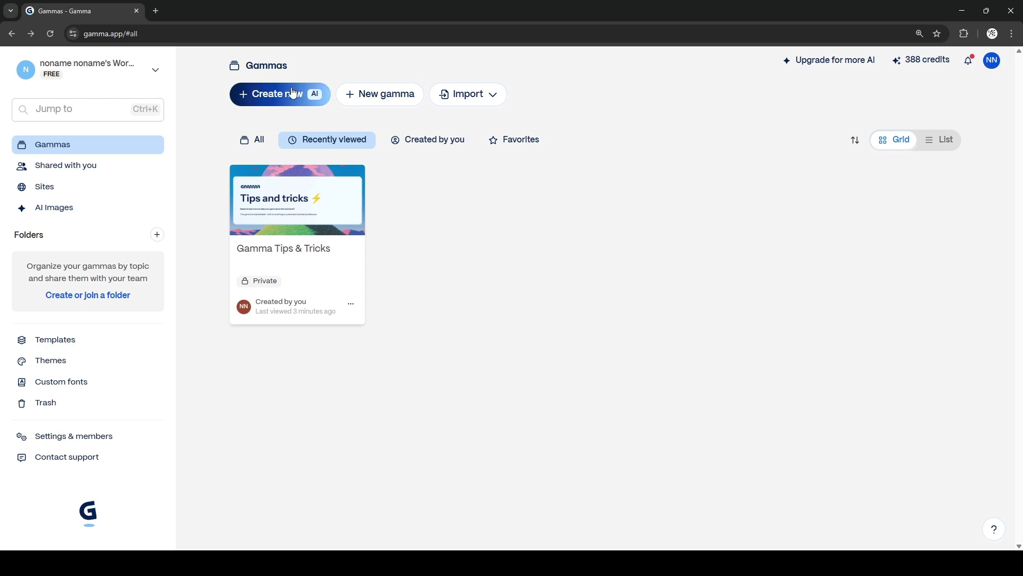
Step: Start a new AI creation generated from a one-line prompt and choose Webpage as its type
click(288, 95)
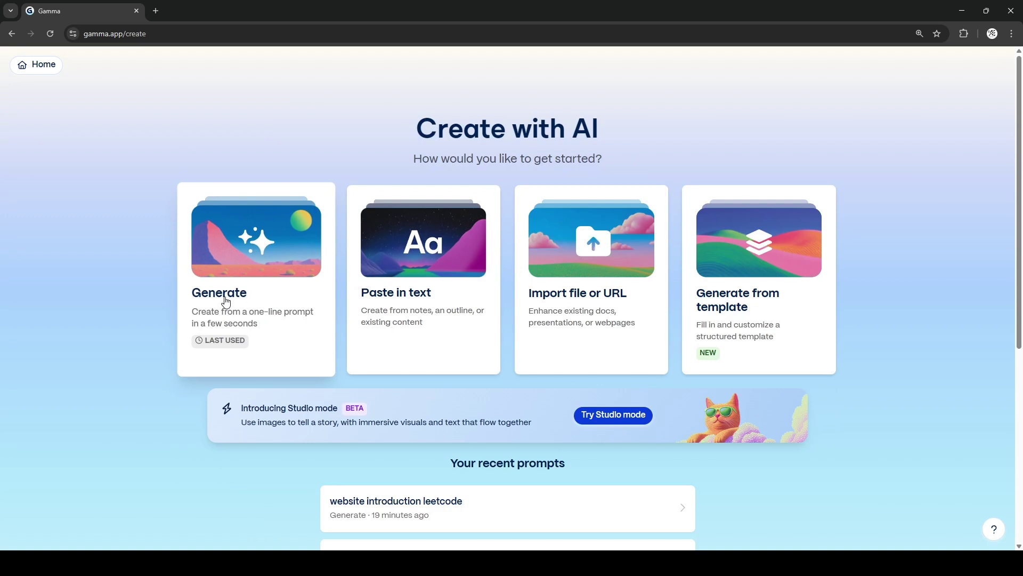
click(218, 315)
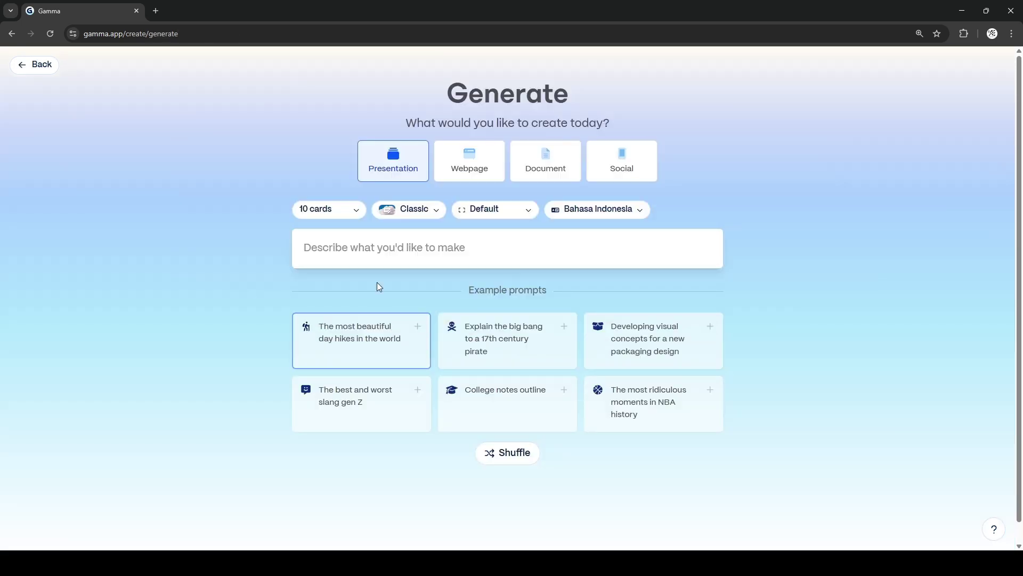
click(467, 171)
Step: Enter "Website Les Coding untuk Pemula/Mahasiswa" as the description of the webpage
click(463, 261)
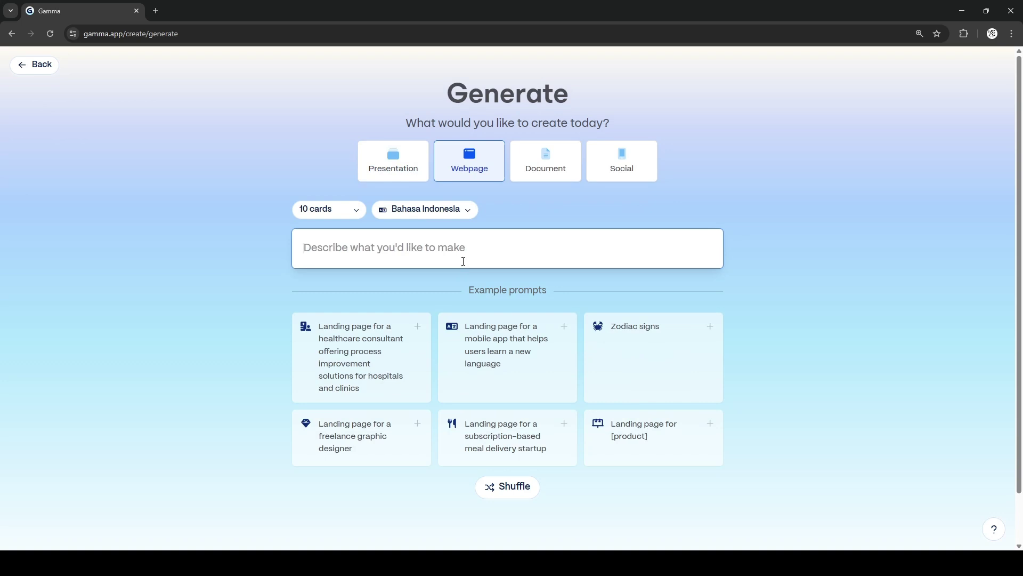
text(Webiste)
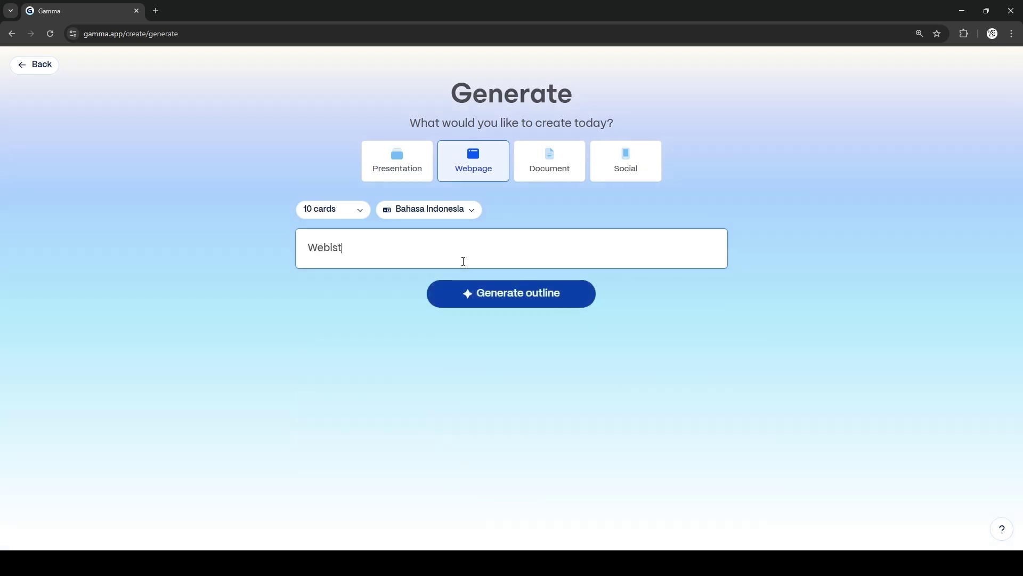
key(BackSpace)
key(BackSpace)
key(BackSpace)
key(BackSpace)
text(site Le)
key(BackSpace)
text(es K)
key(BackSpace)
text(Coding untuk)
key(BackSpace)
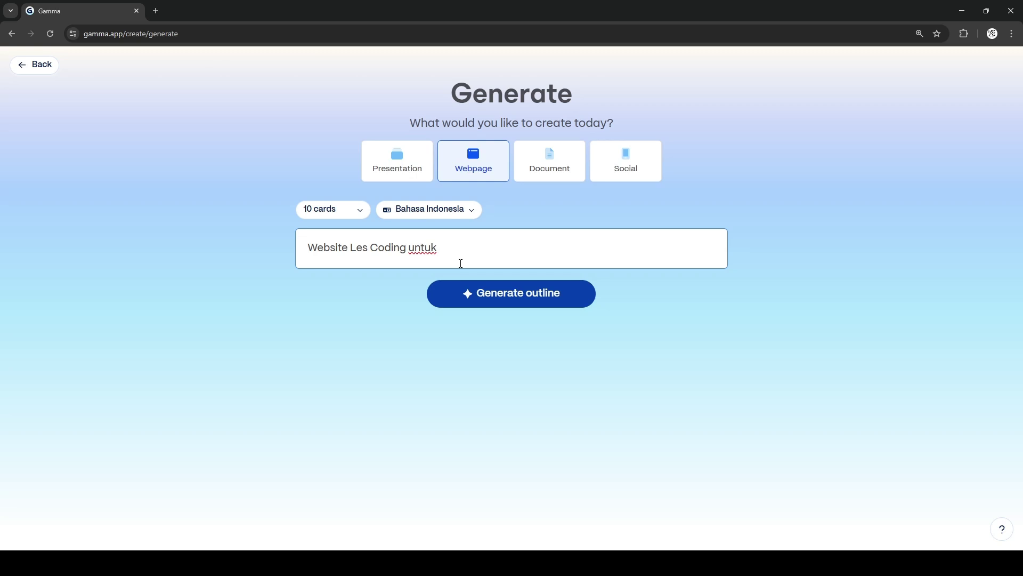
key(BackSpace)
key(BackSpace)
key(BackSpace)
key(BackSpace)
key(BackSpace)
key(BackSpace)
key(BackSpace)
text(g untuk Pemula)
text(/Mahasiswa)
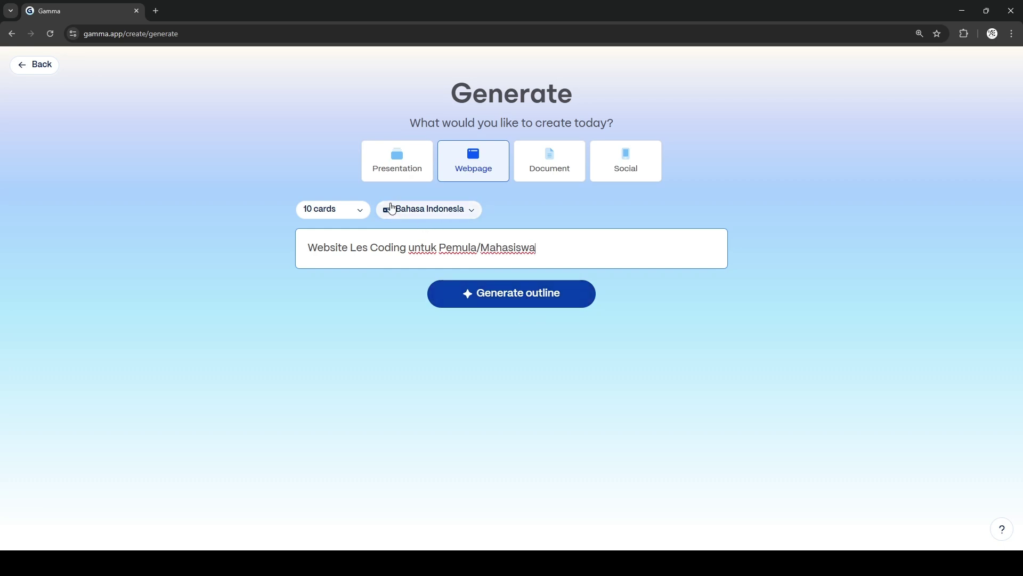
Step: Keep 10 cards and Bahasa Indonesia as the settings and generate the outline
click(364, 211)
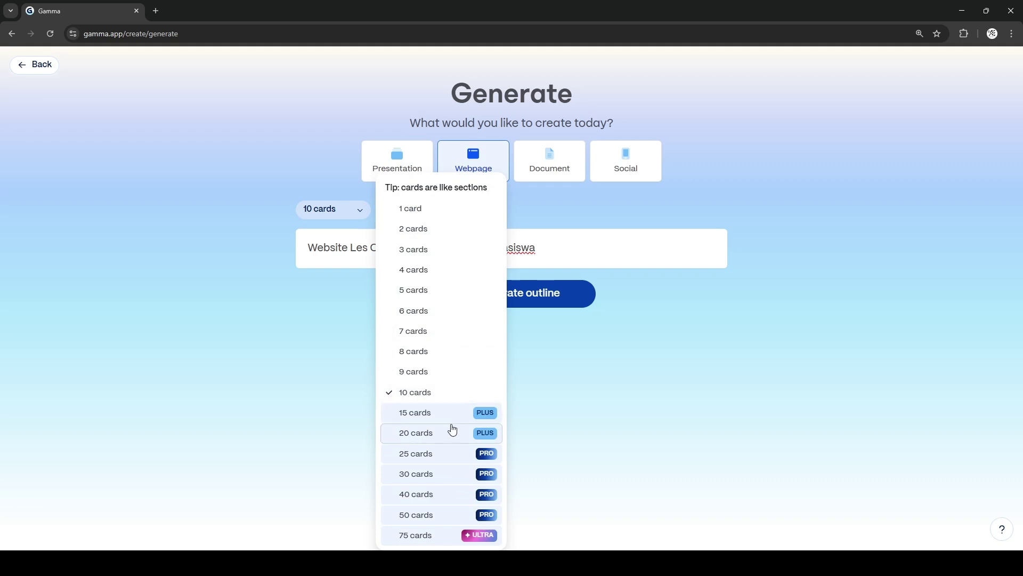
click(457, 399)
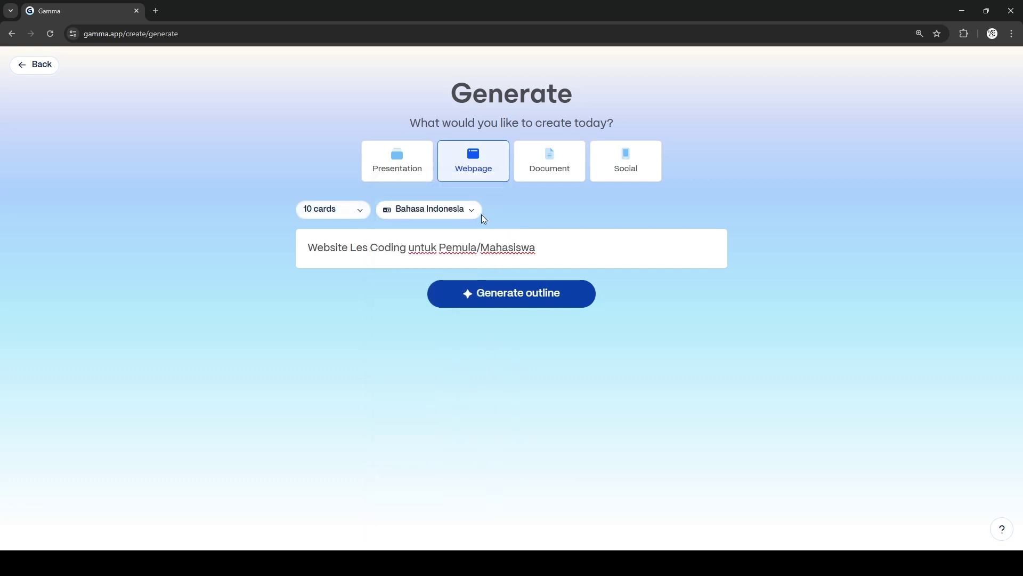
click(440, 215)
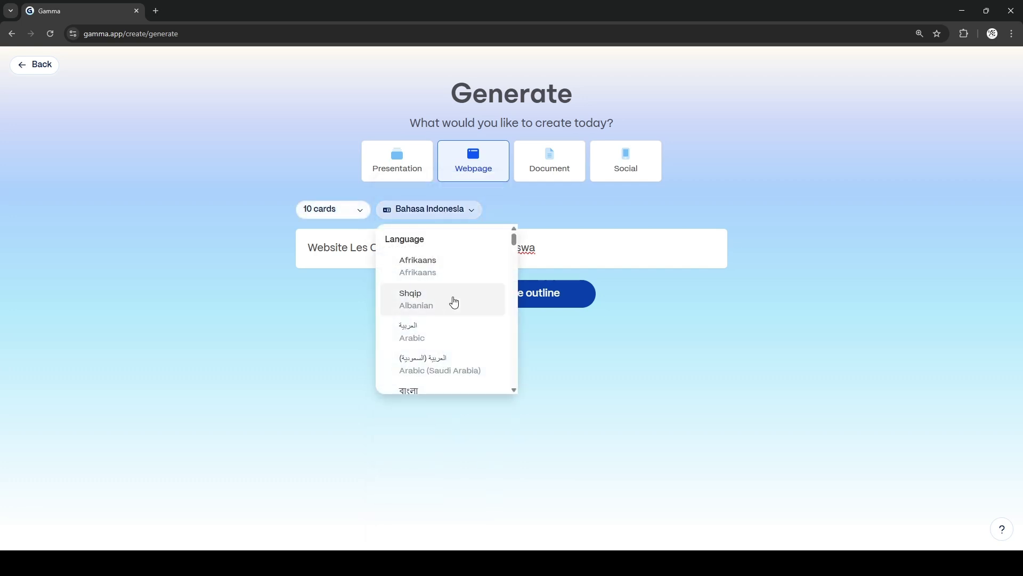
scroll(472, 328, down, 8)
scroll(474, 309, up, 6)
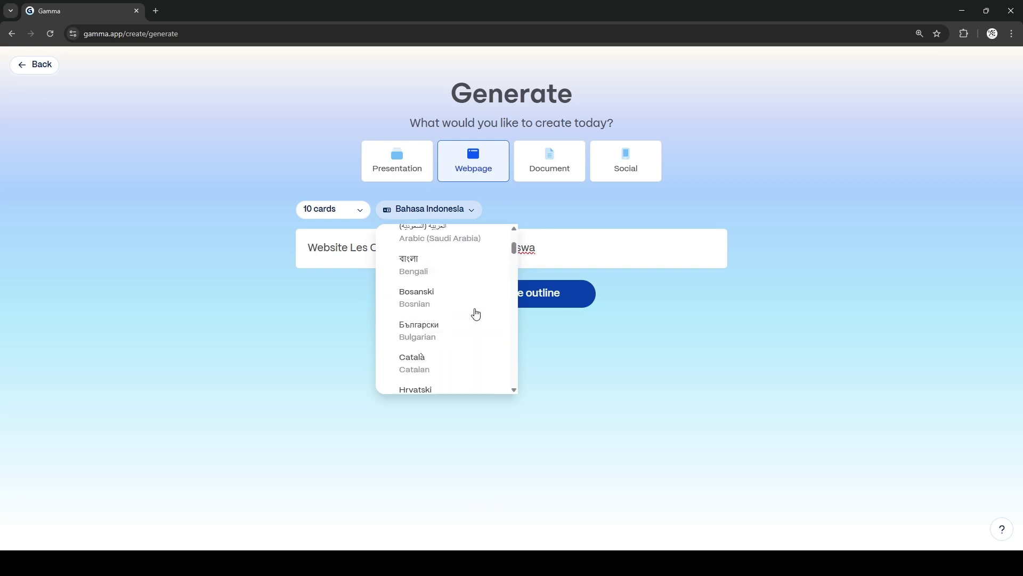
click(489, 206)
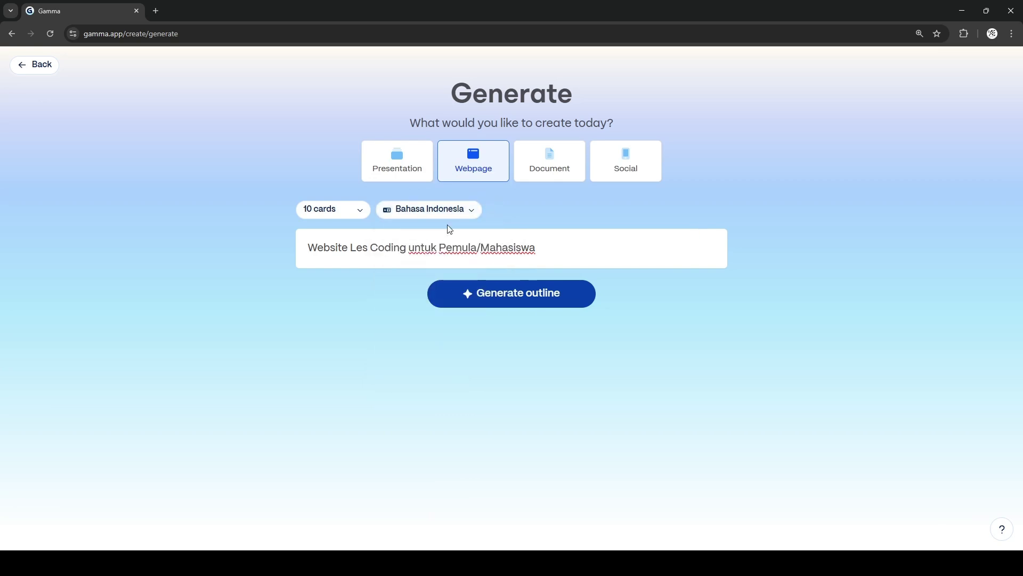
click(536, 297)
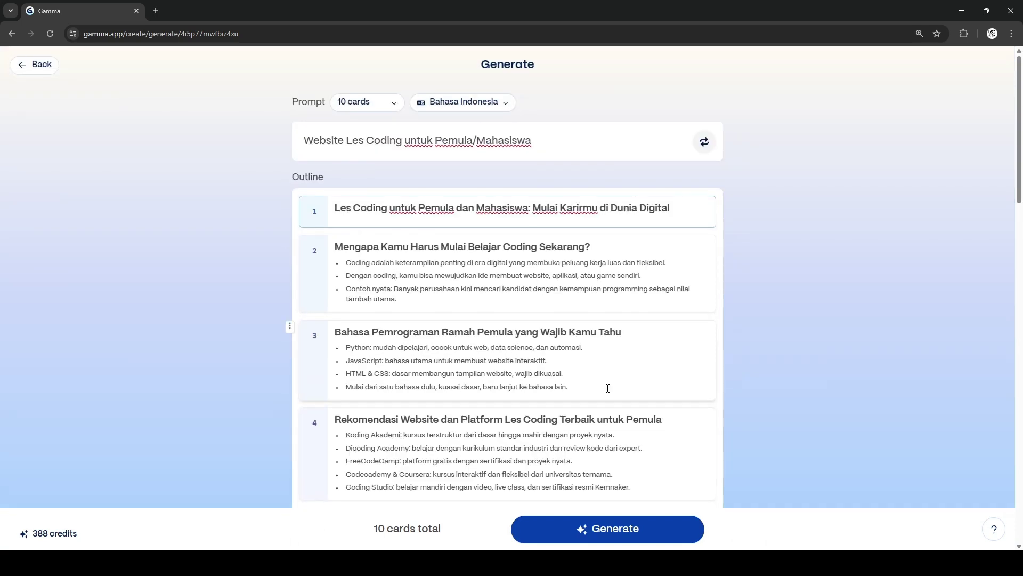
Step: Add the bullet "Java: bahasa utama backed enterprise." below the HTML & CSS point in outline card 3
click(608, 387)
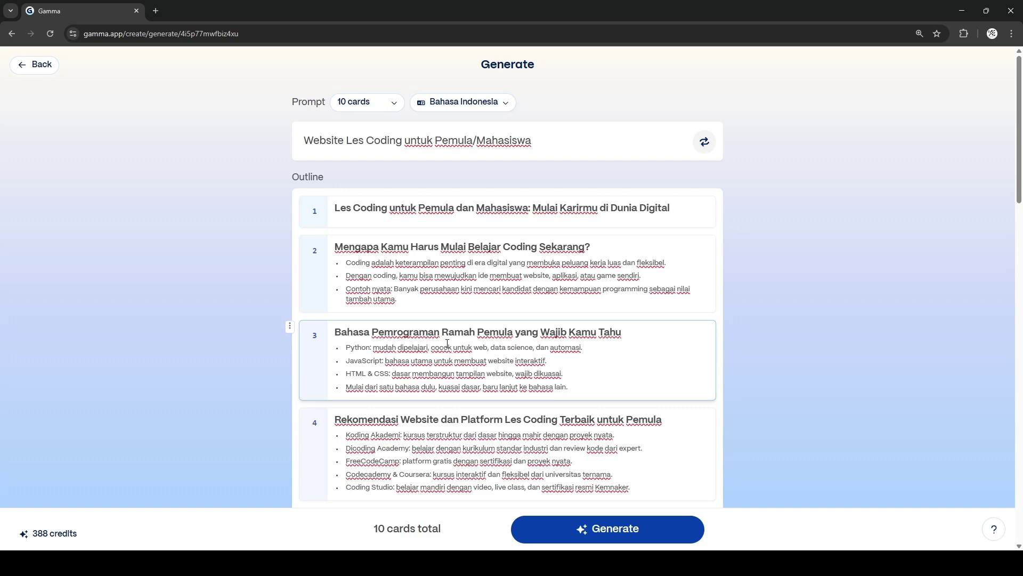
scroll(448, 343, down, 1)
click(608, 323)
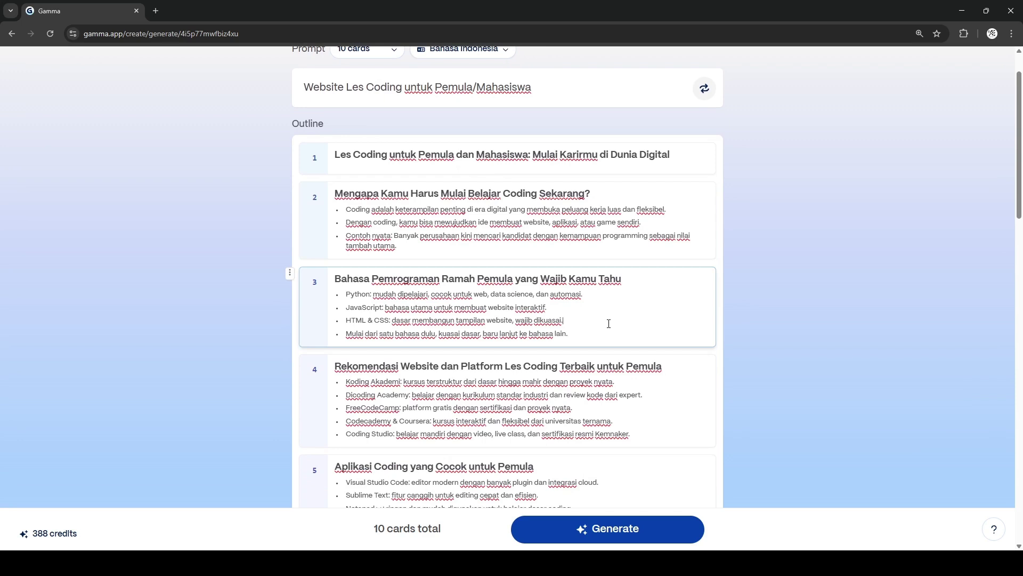
key(Return)
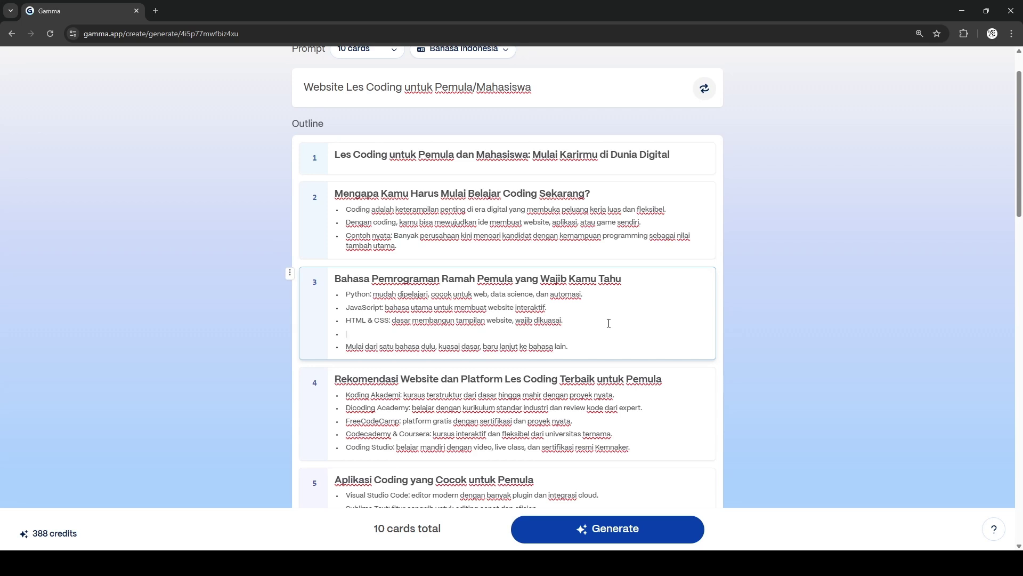
text(Java: bahasa utama backed en)
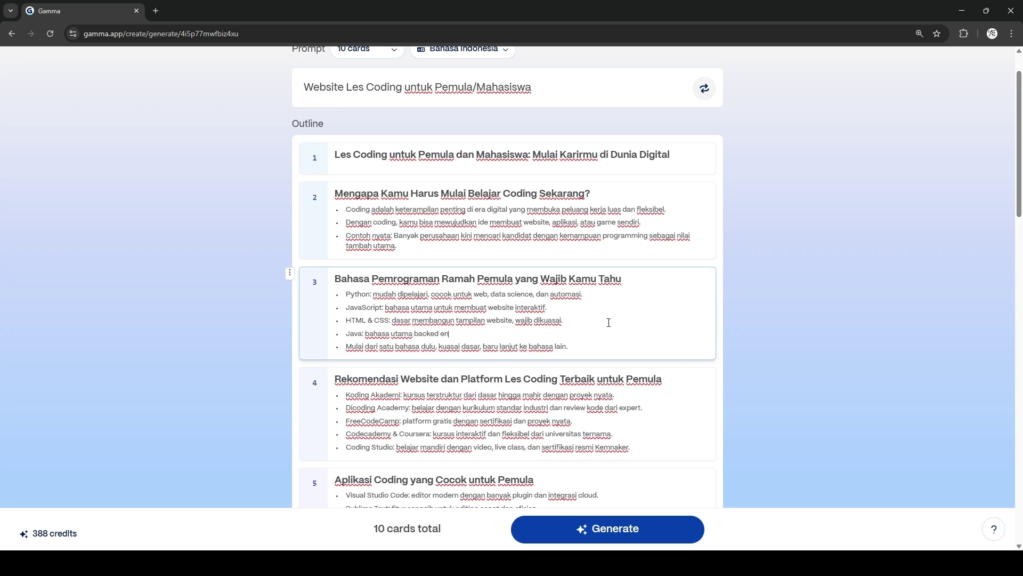
text(terprise.)
Step: Review all ten cards of the generated outline
scroll(610, 324, down, 10)
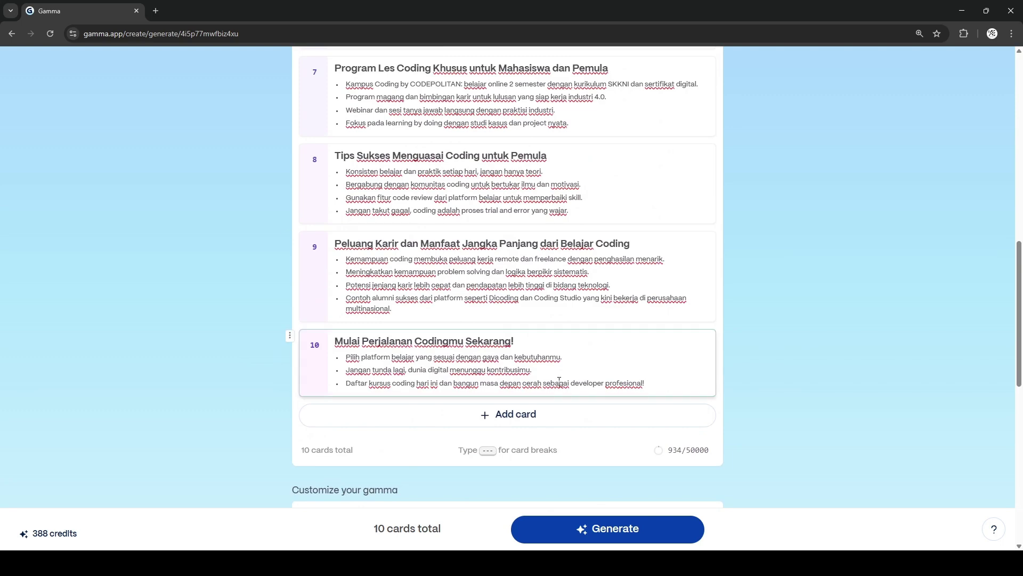
click(580, 313)
scroll(462, 249, up, 2)
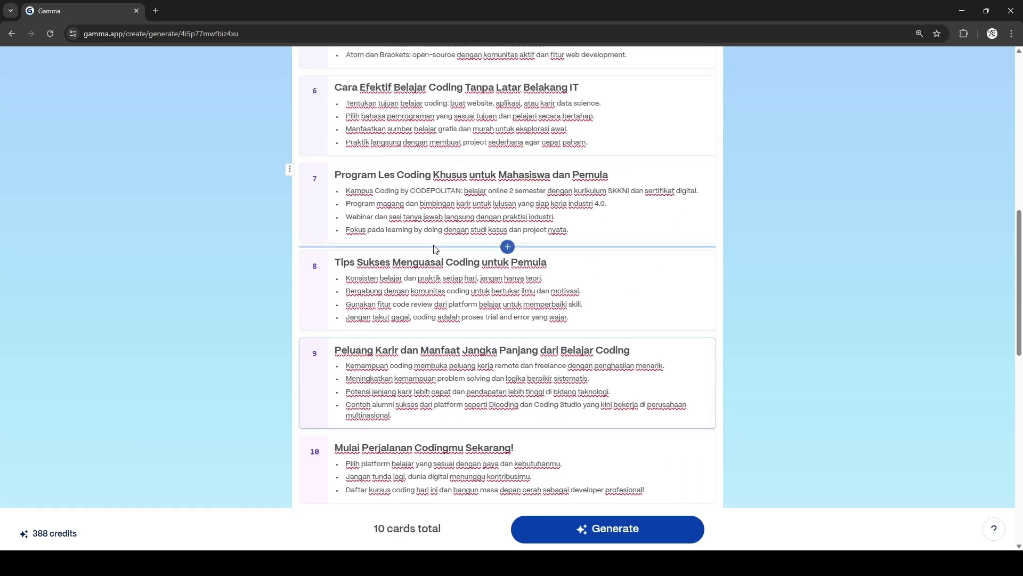
scroll(461, 248, down, 2)
scroll(462, 249, up, 7)
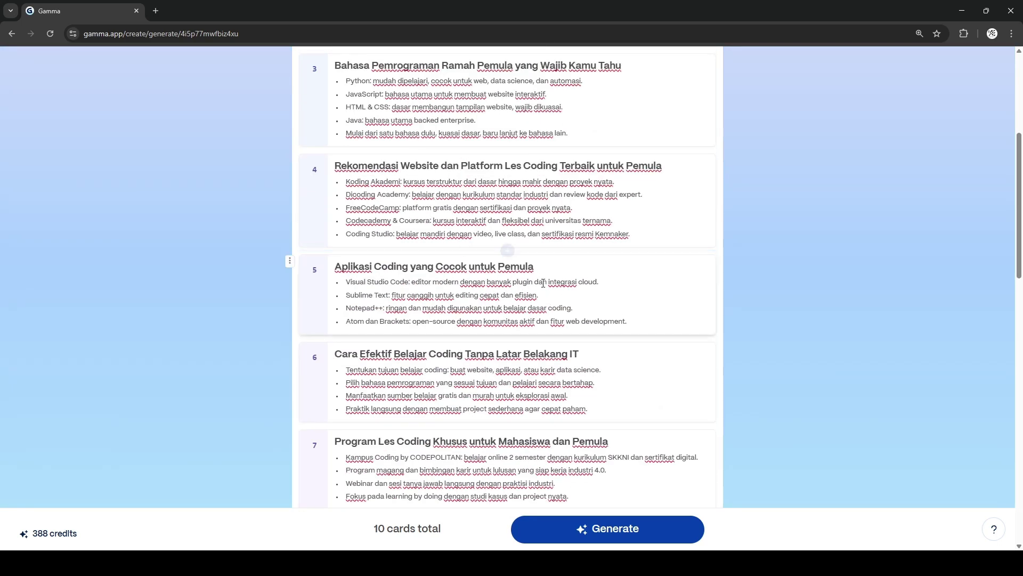
scroll(602, 314, up, 2)
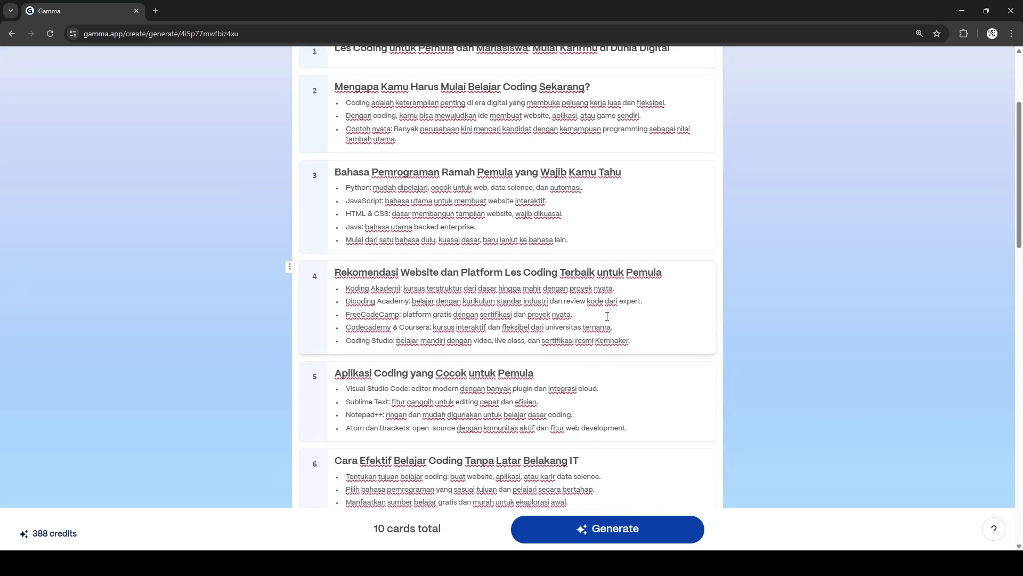
scroll(634, 376, up, 3)
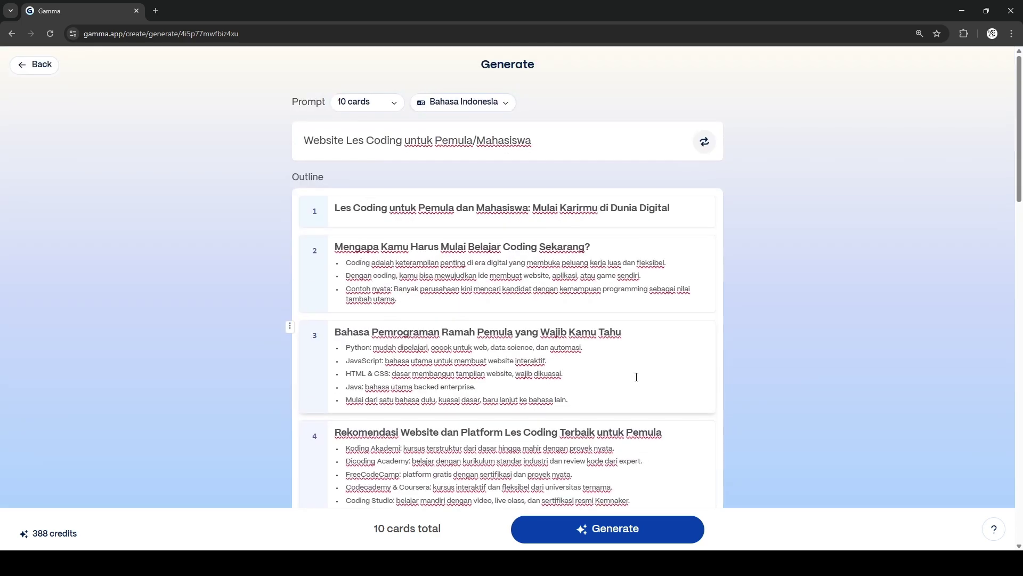
Step: Examine the customization options below the outline, including the amount of text per card and the suggested themes
scroll(636, 377, down, 10)
scroll(636, 377, down, 9)
scroll(614, 370, up, 3)
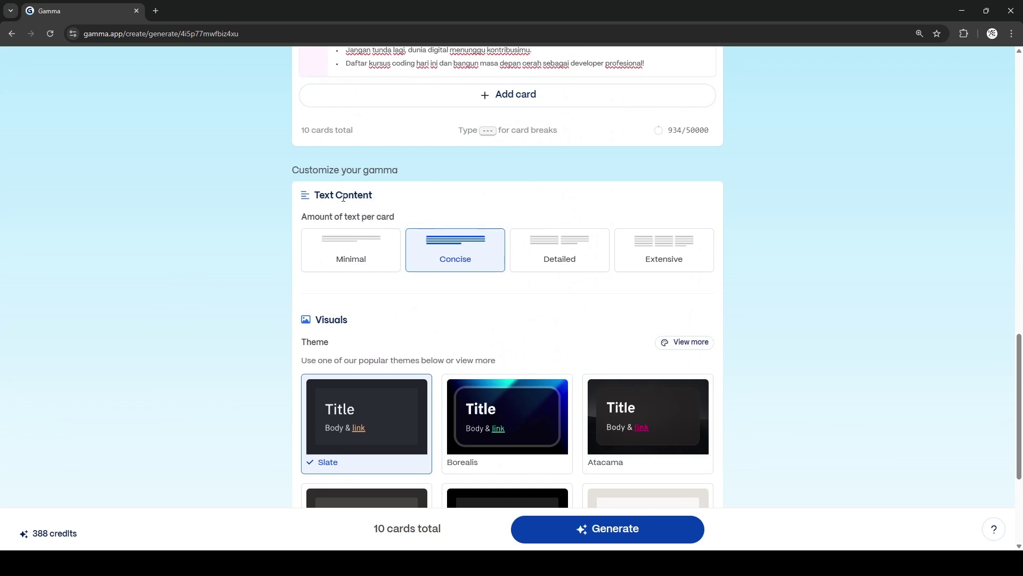
drag(292, 170, 405, 169)
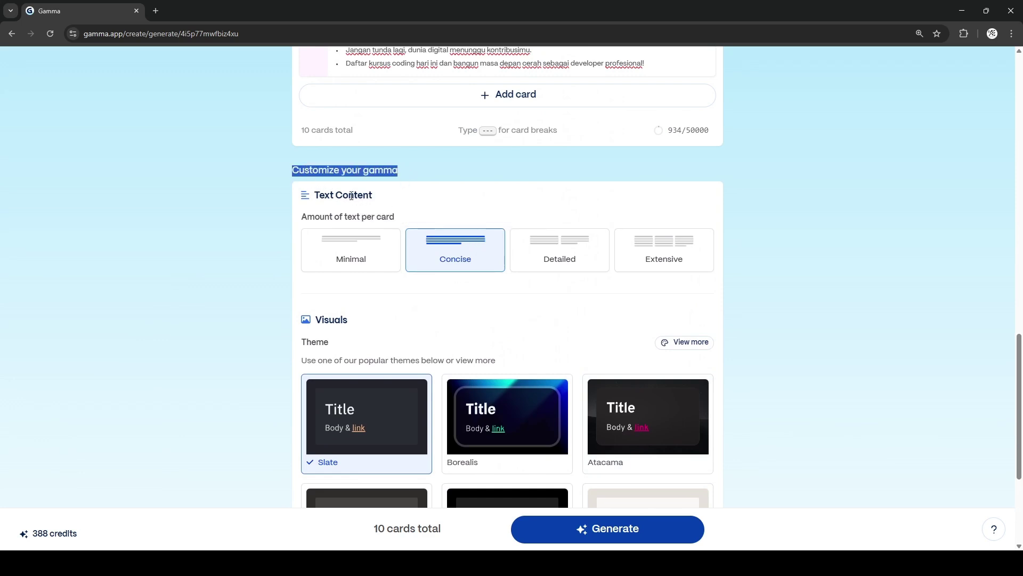
drag(315, 195, 371, 194)
click(421, 197)
scroll(480, 191, up, 2)
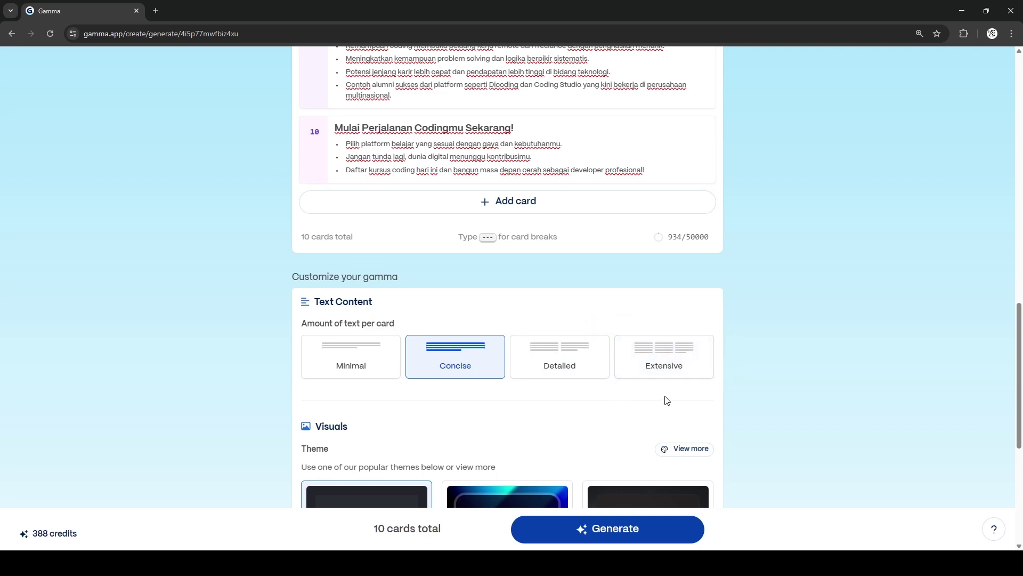
scroll(483, 368, down, 3)
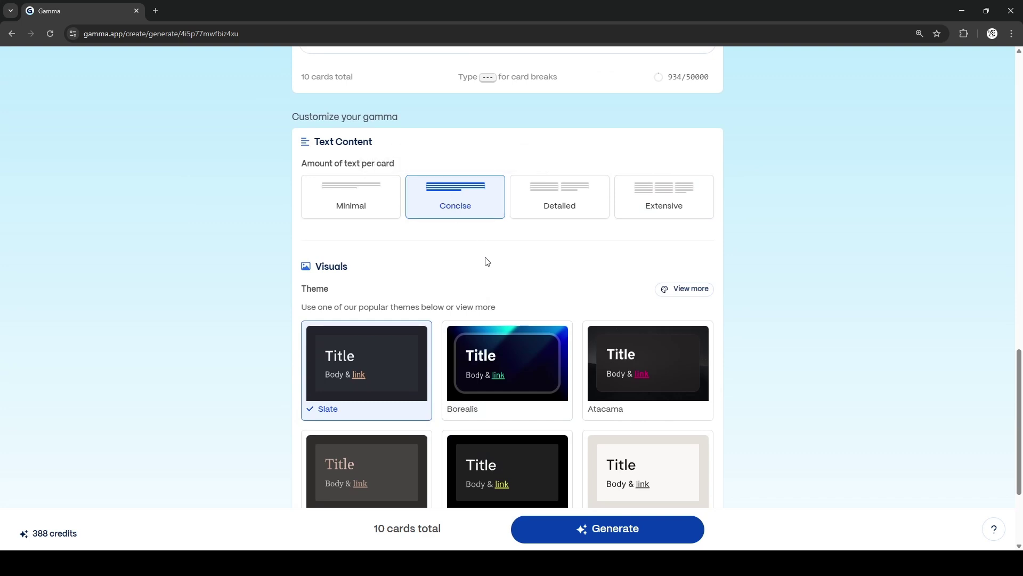
scroll(484, 261, down, 1)
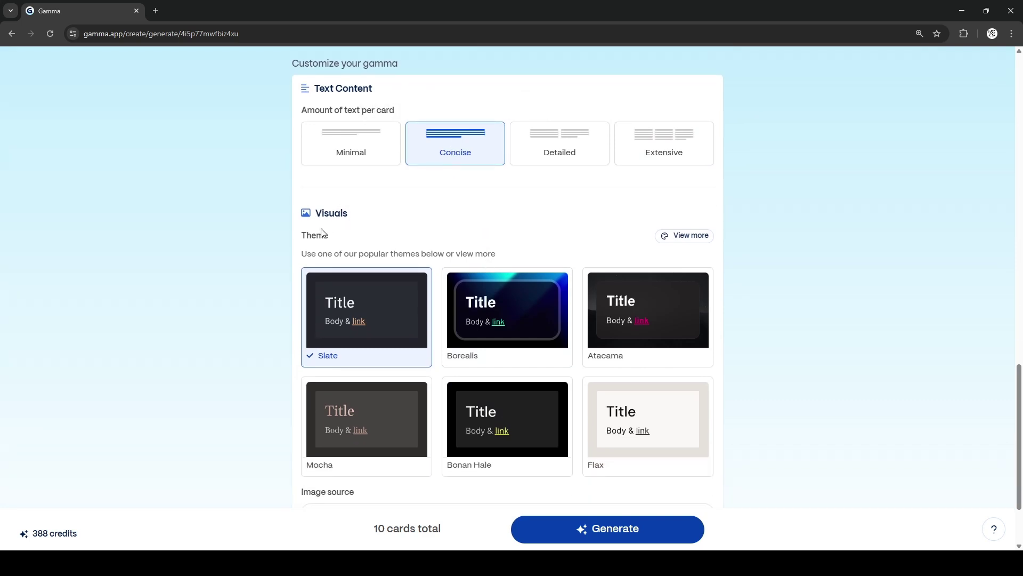
Step: Browse the full theme collection and apply the Basic Dark theme
click(682, 238)
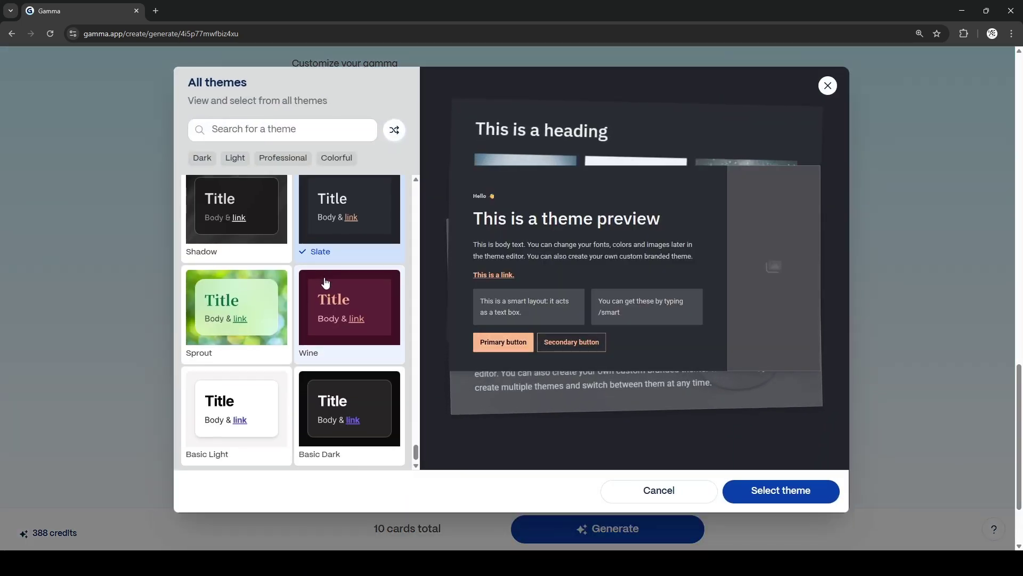
scroll(371, 388, up, 2)
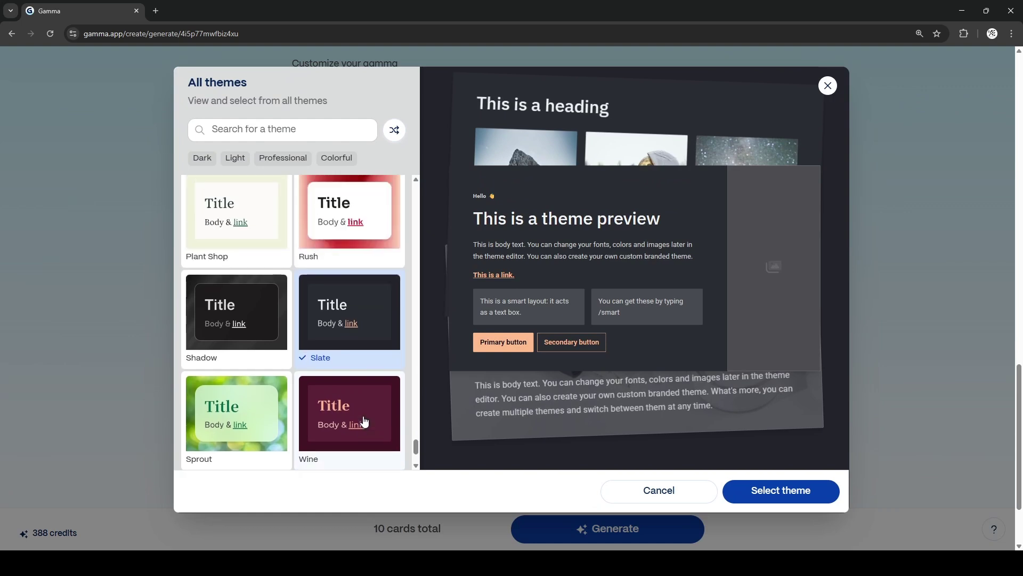
scroll(371, 388, down, 2)
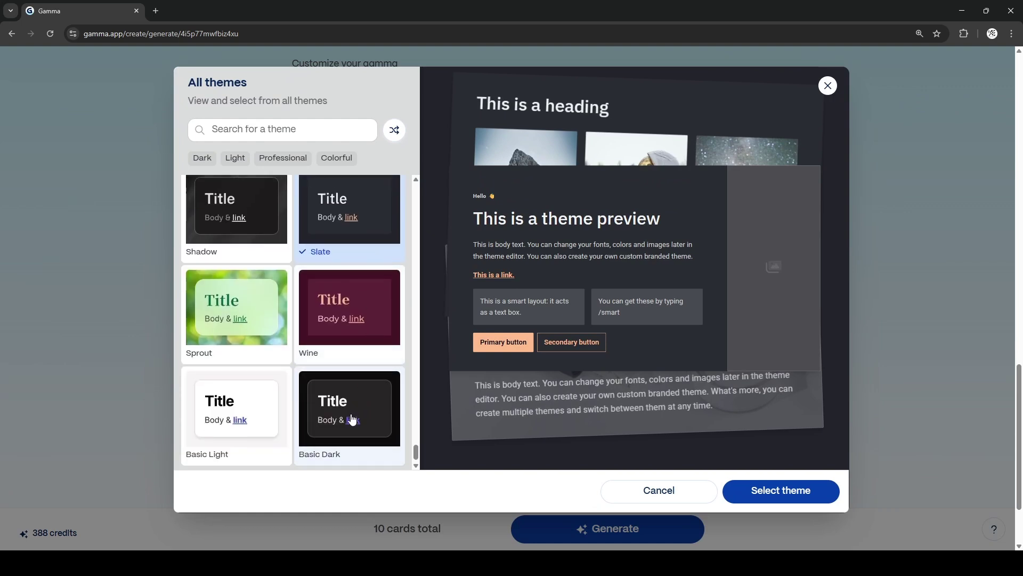
click(325, 429)
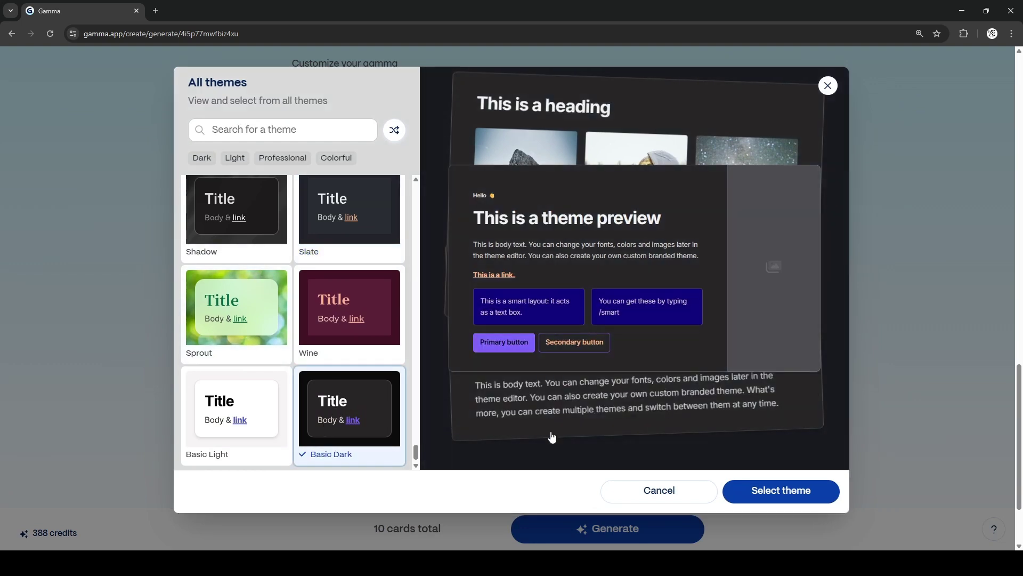
click(798, 481)
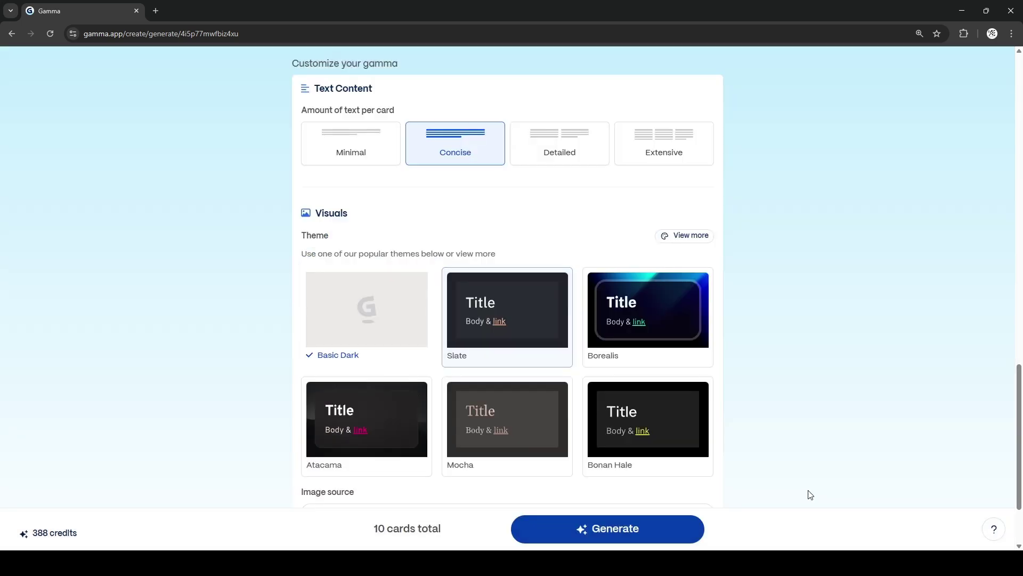
Step: Set the image source to AI images
scroll(621, 411, down, 2)
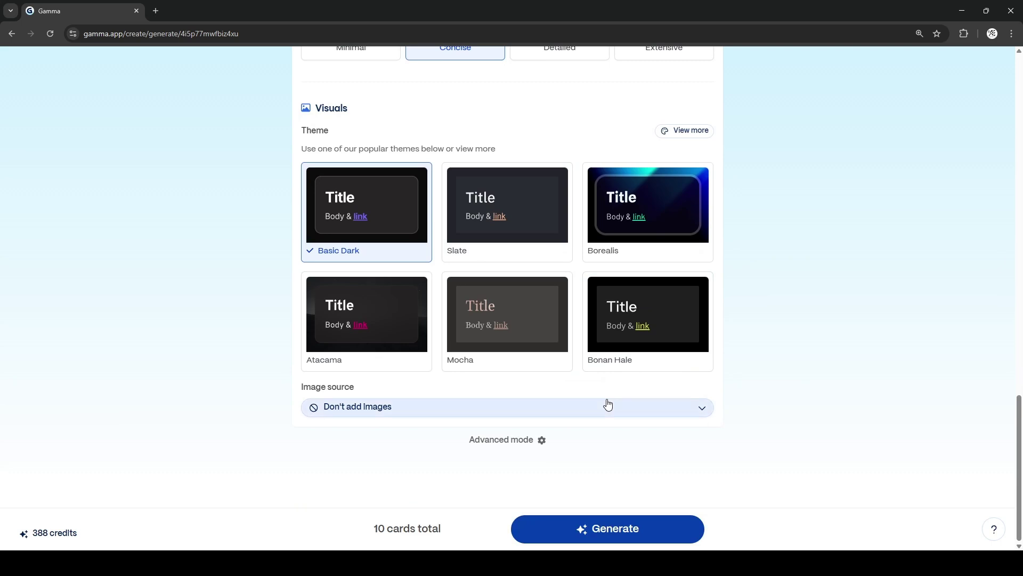
click(608, 405)
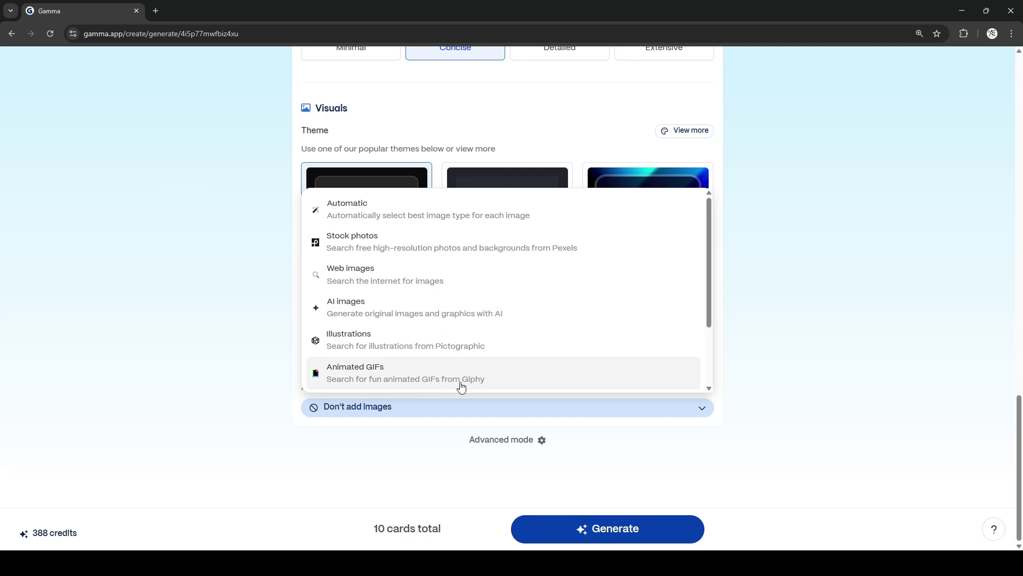
click(440, 318)
Step: Set the AI image model to Flux Fast
scroll(514, 353, down, 2)
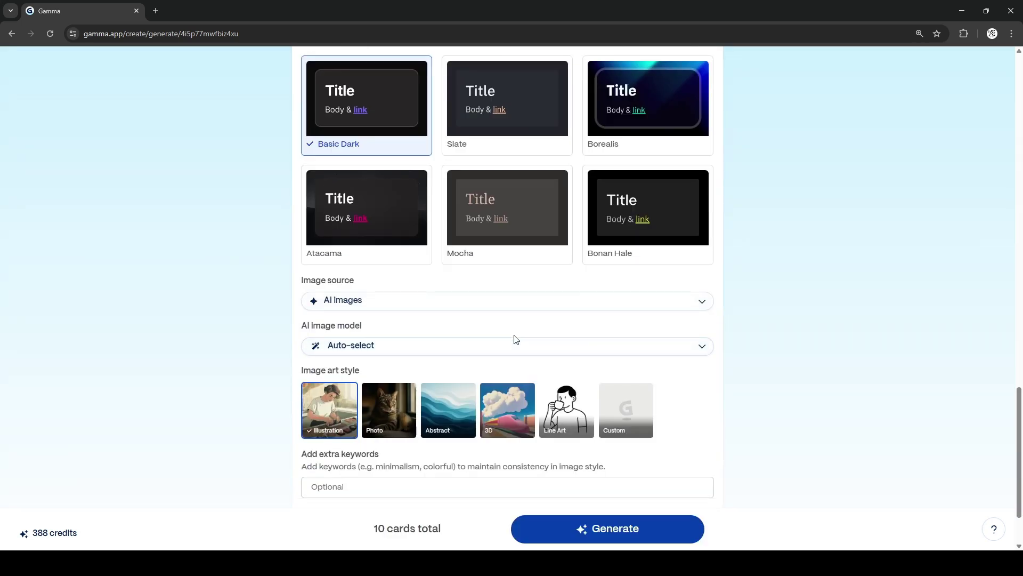
click(515, 344)
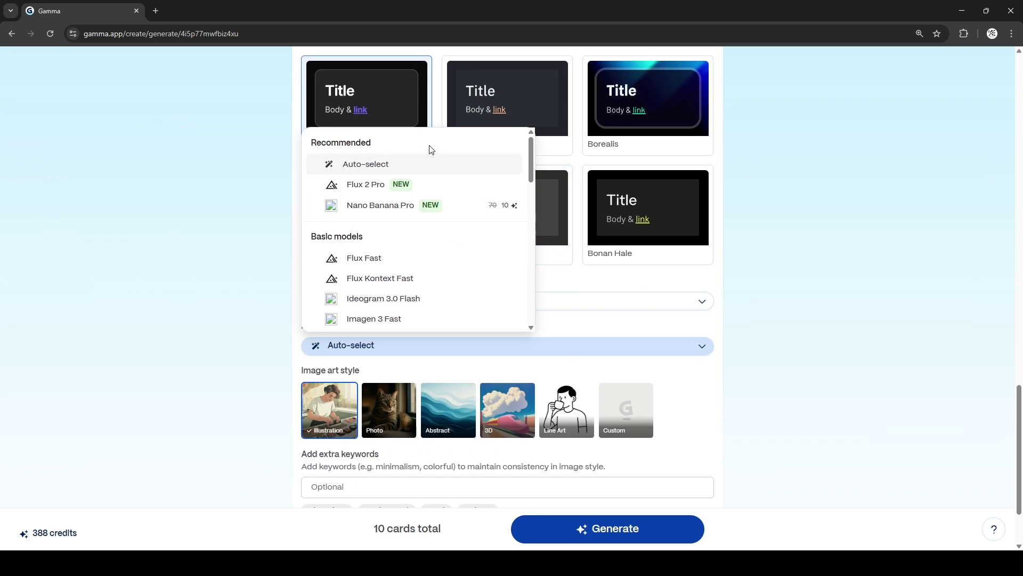
mouse_move(408, 184)
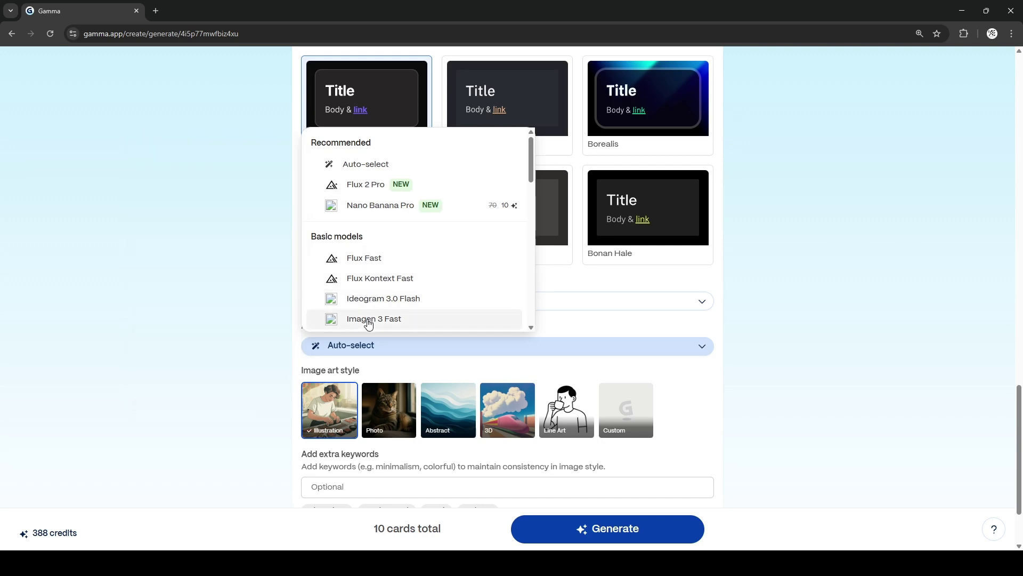
click(387, 263)
Step: Set the image art style to Abstract and add the extra keywords "computer, cyber"
scroll(524, 313, down, 2)
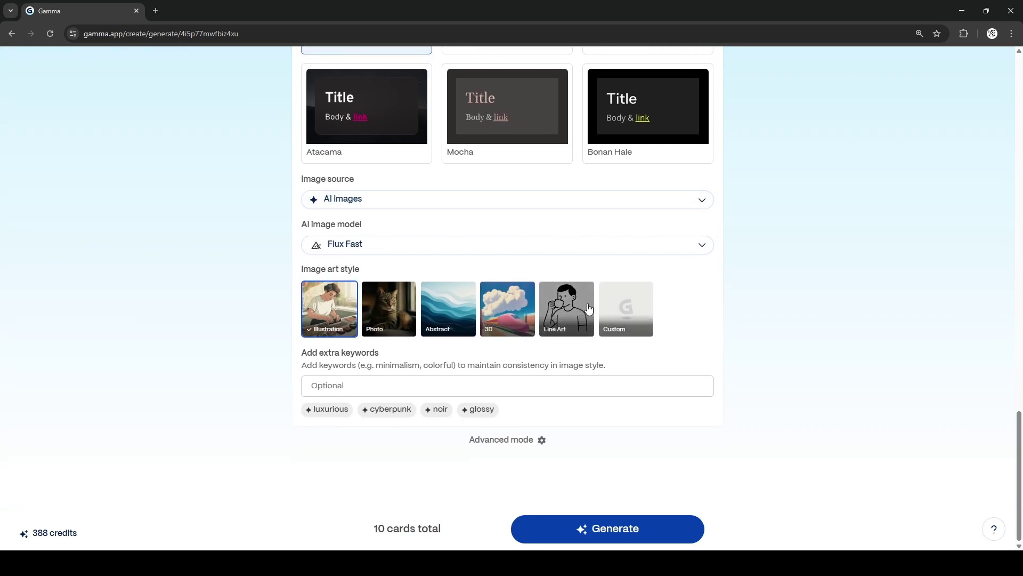
click(458, 309)
click(432, 381)
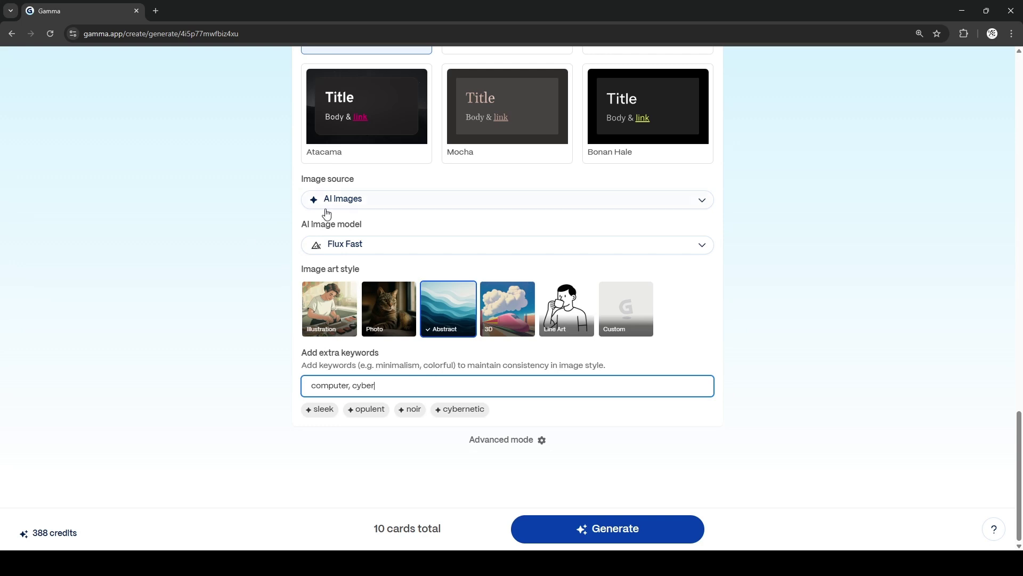
Step: Look over the outline and customization settings once more and generate the ten-card webpage
scroll(531, 345, up, 10)
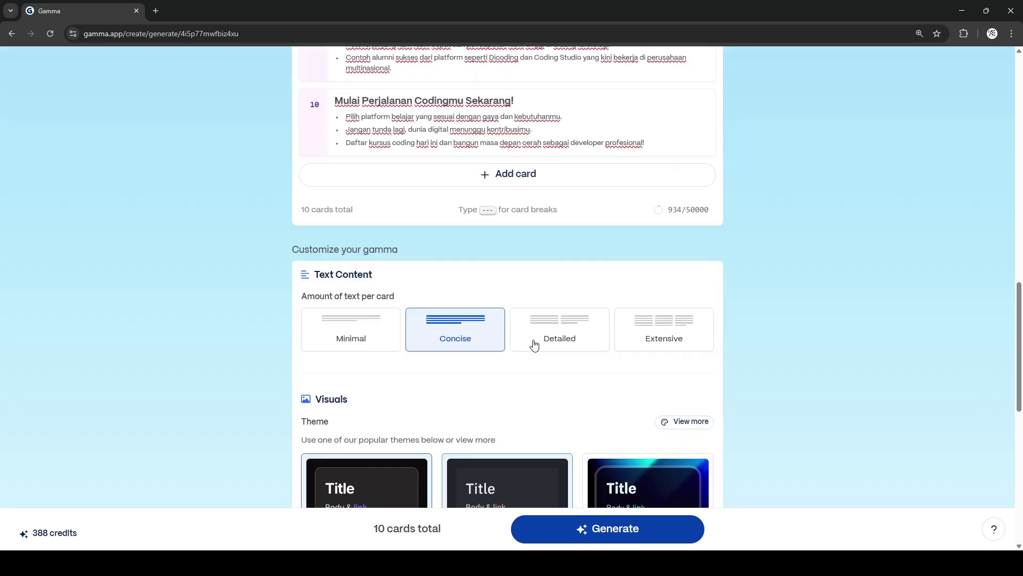
scroll(534, 344, up, 5)
scroll(534, 343, down, 12)
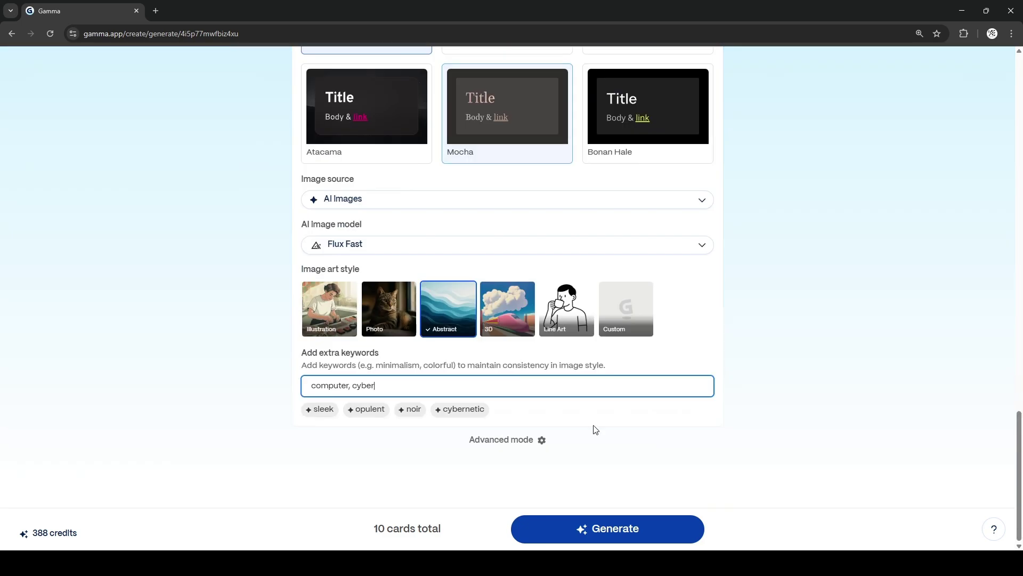
click(638, 532)
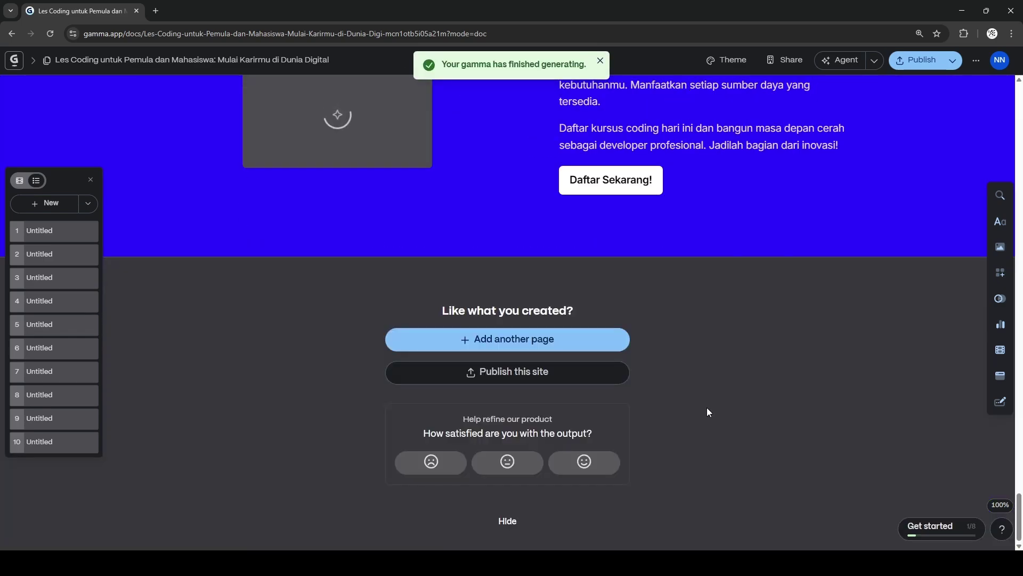
Step: Open the media options of the header's logo placeholder and set the source to Web image search
scroll(707, 411, up, 20)
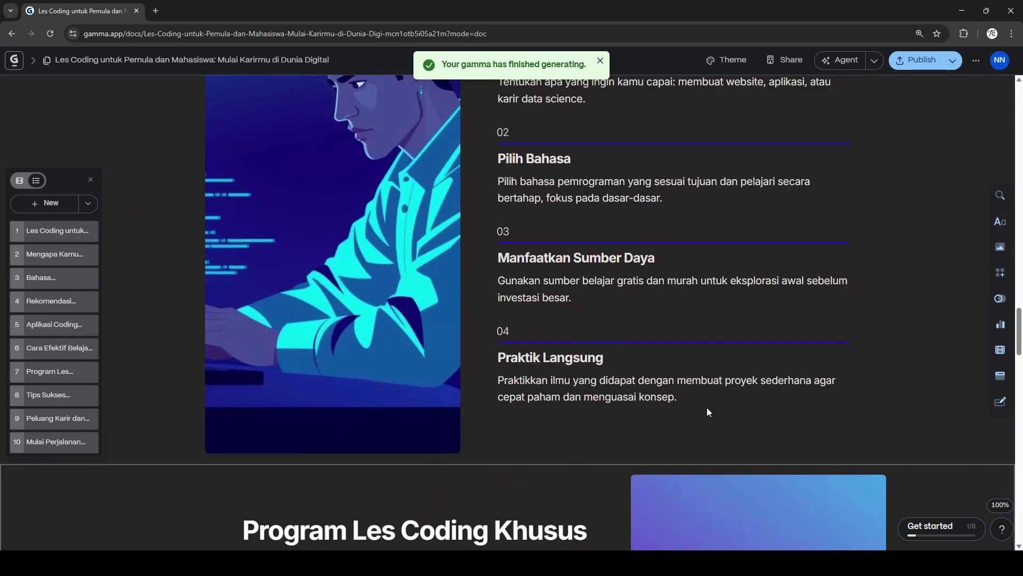
scroll(708, 409, up, 5)
scroll(708, 408, down, 5)
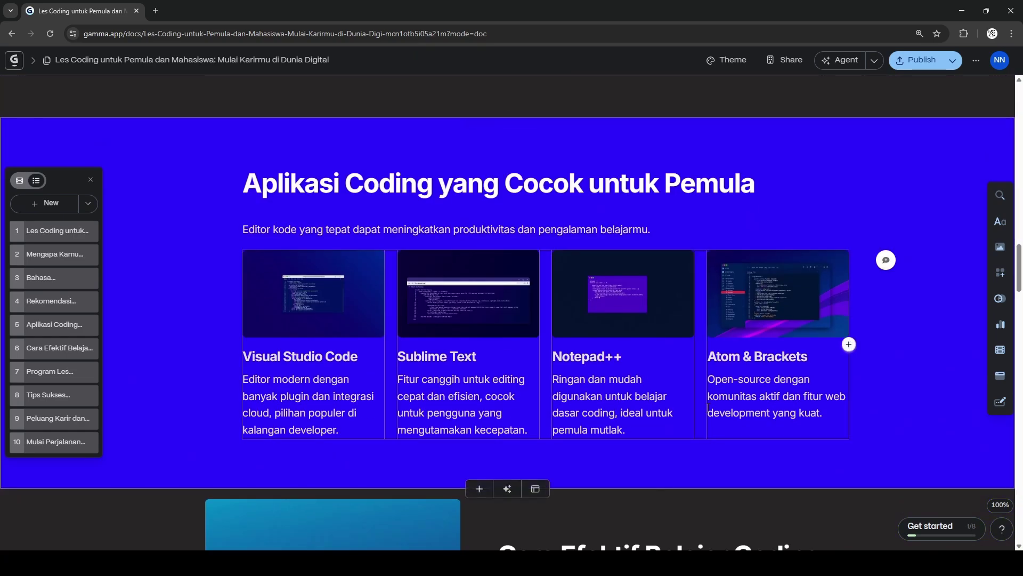
scroll(708, 409, up, 15)
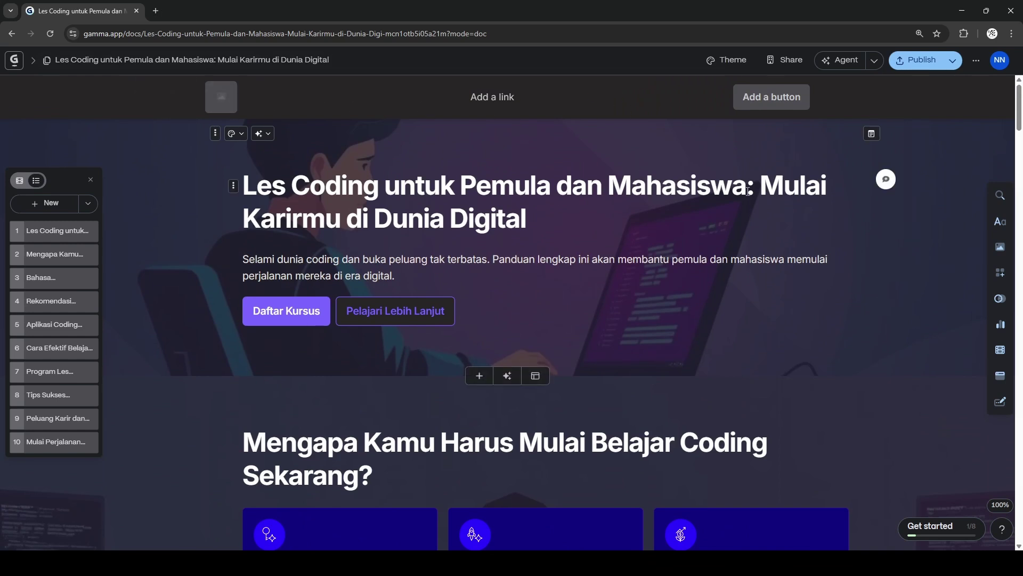
click(219, 97)
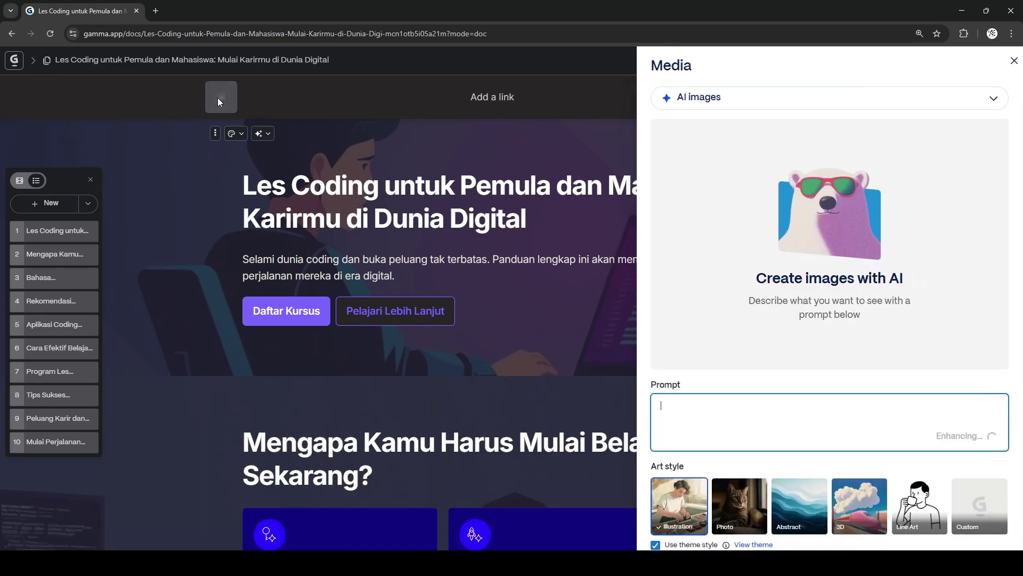
click(835, 101)
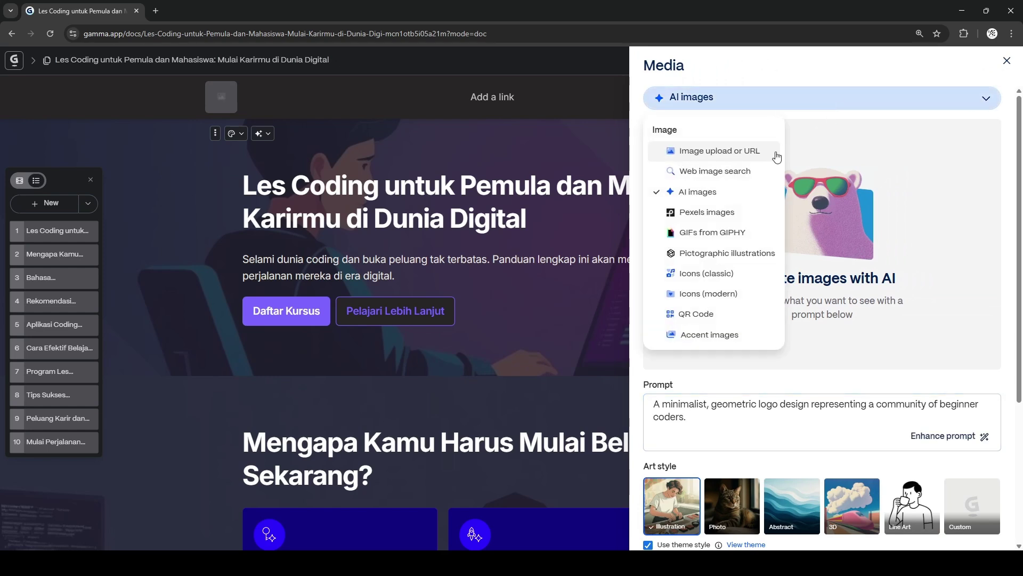
click(723, 180)
click(750, 133)
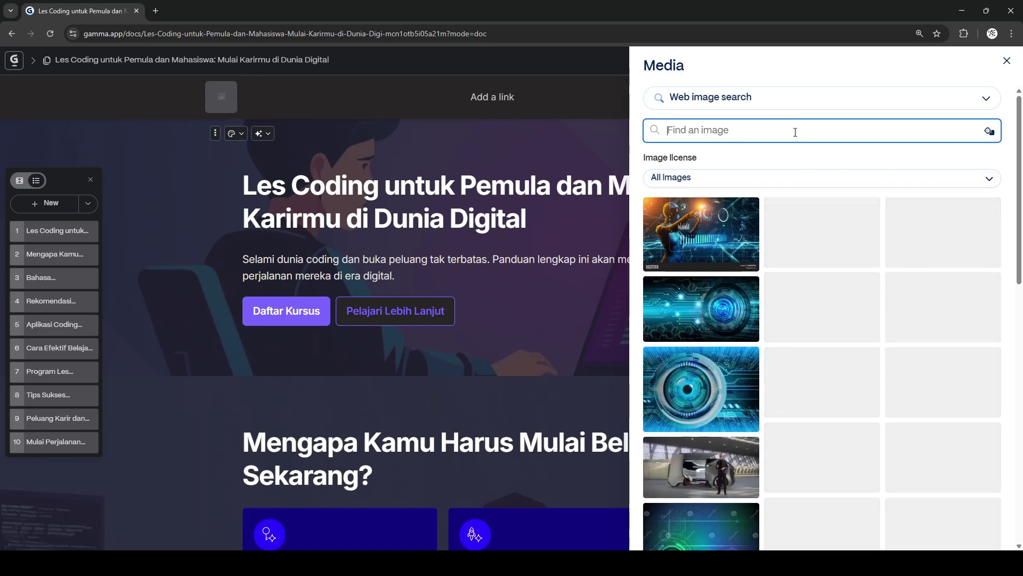
text(goog)
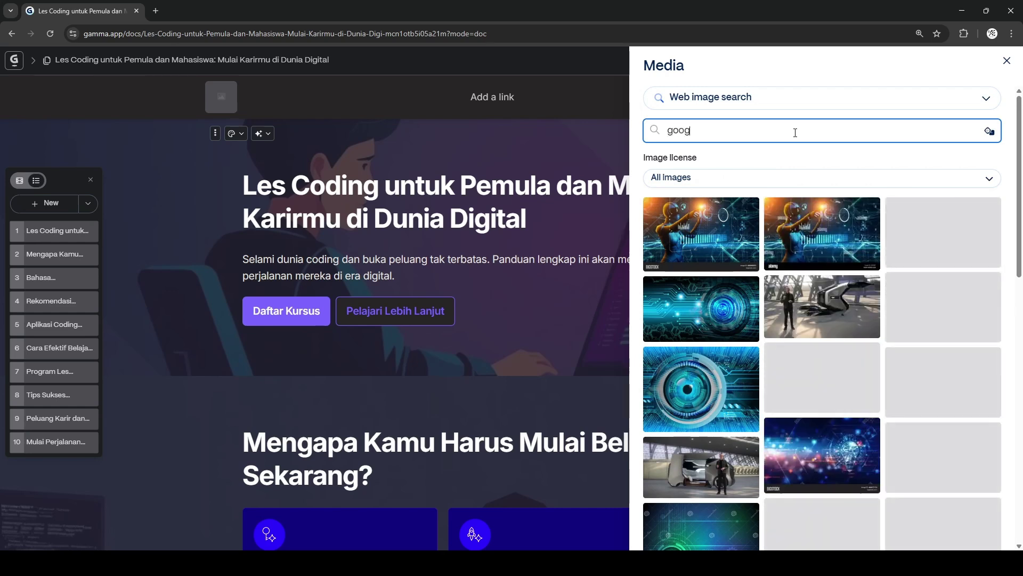
key(BackSpace)
key(BackSpace)
key(BackSpace)
key(BackSpace)
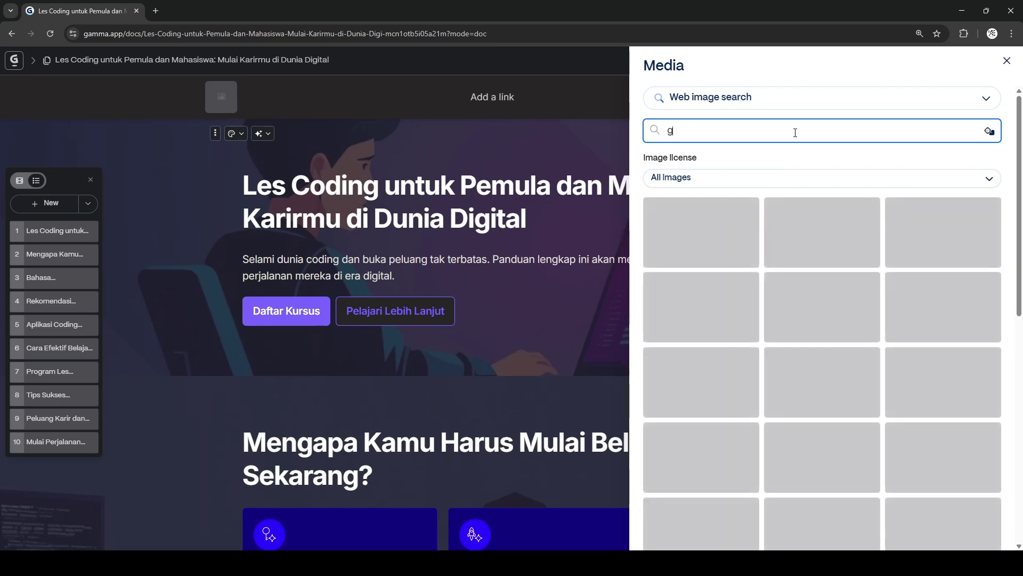
Step: Search web images for "chrome" and use a round Chrome logo on a plain background as the header logo
text(chrome)
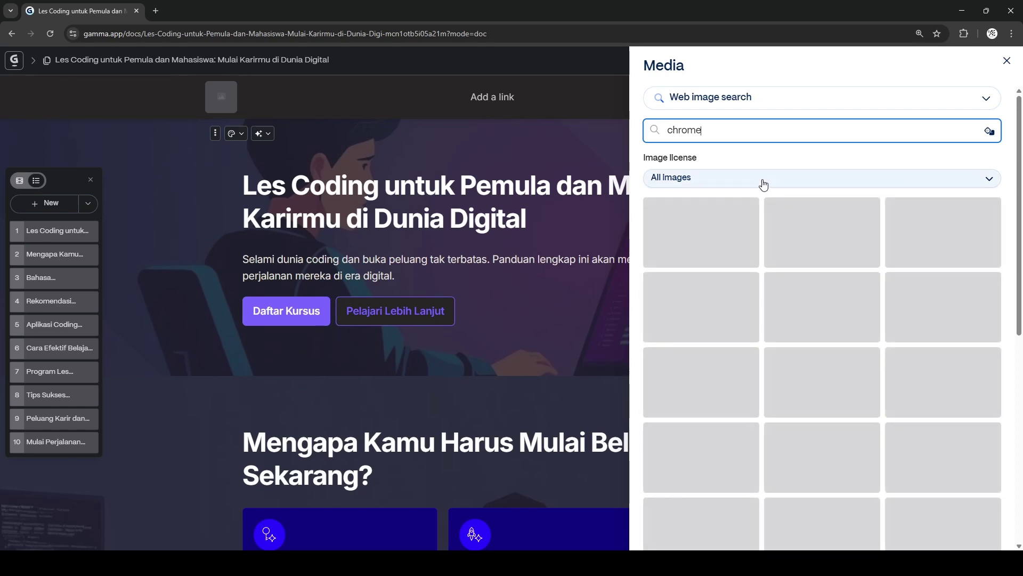
click(763, 183)
click(765, 183)
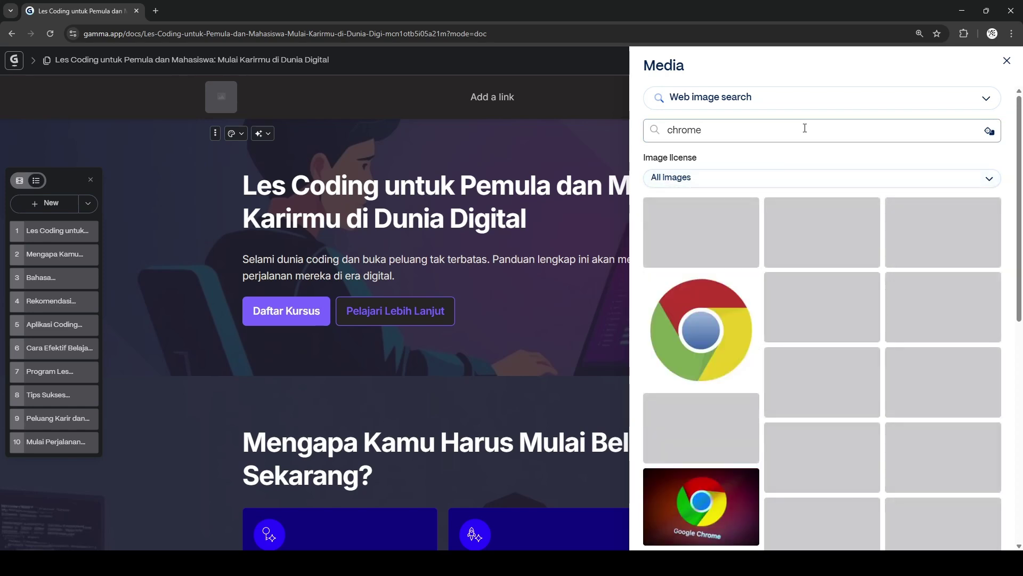
click(724, 325)
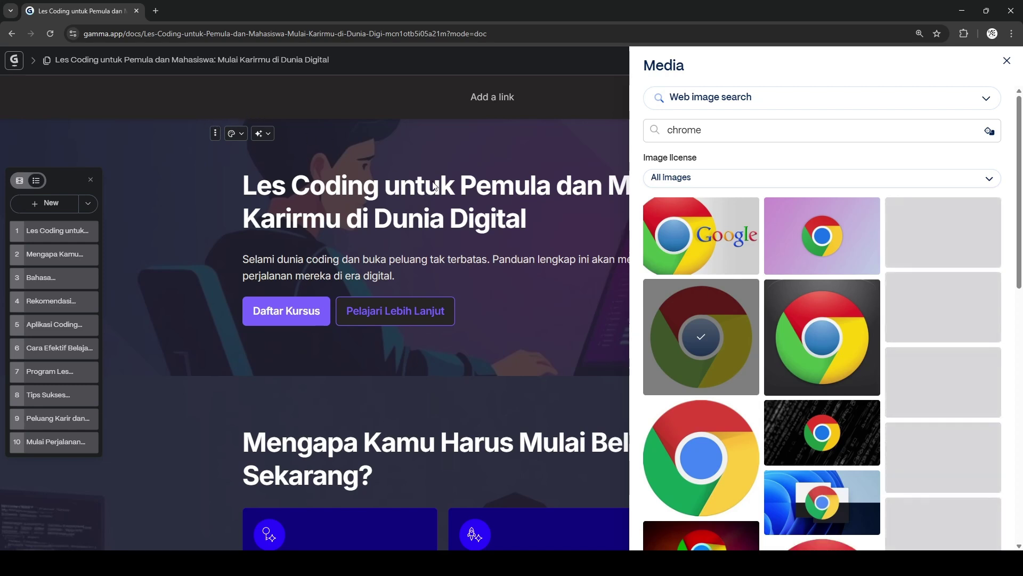
click(1006, 61)
Step: Add a link to the header and label it "LesCoding123.co.id"
click(492, 98)
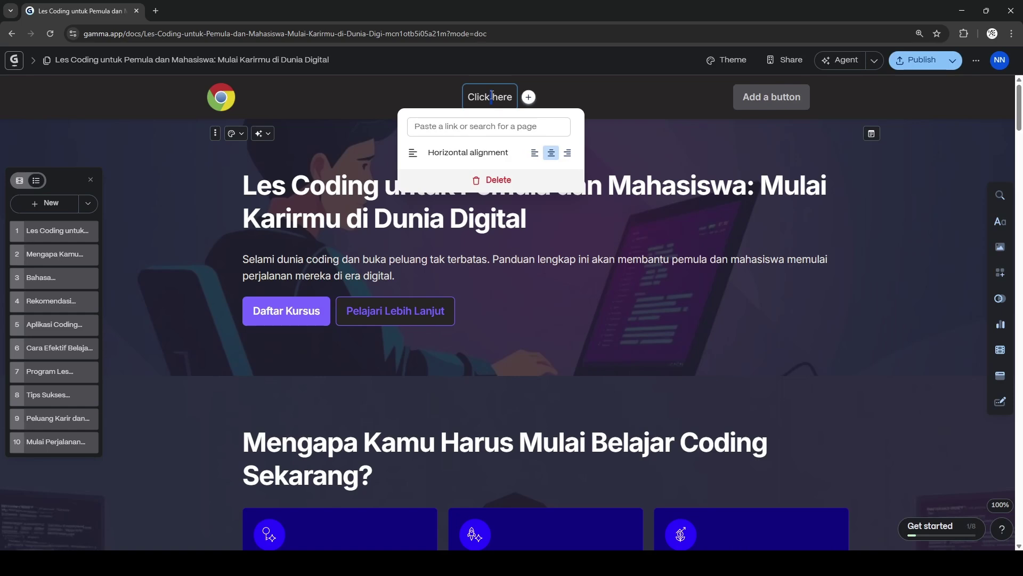
drag(509, 97, 459, 96)
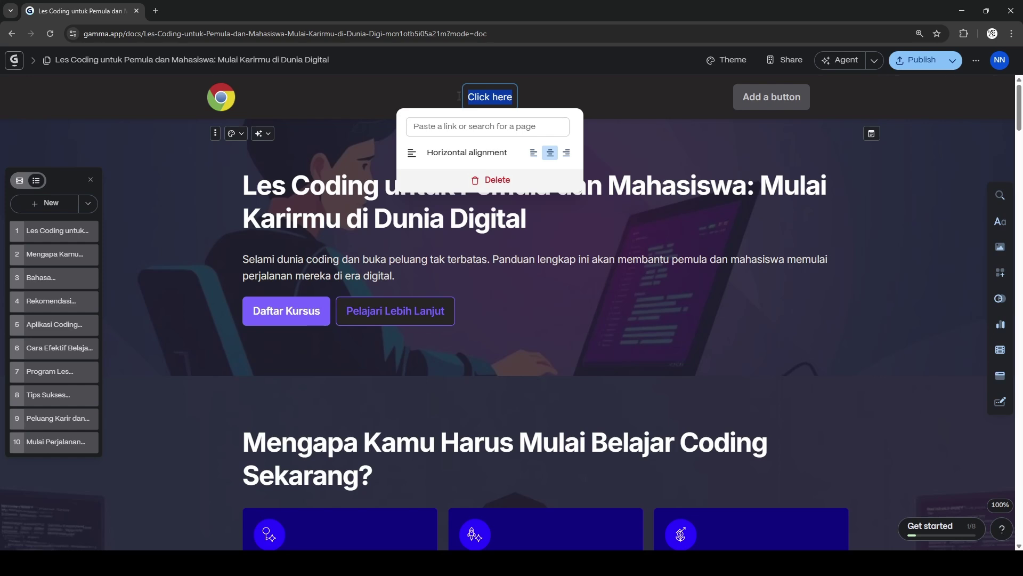
text(LesCoding.co)
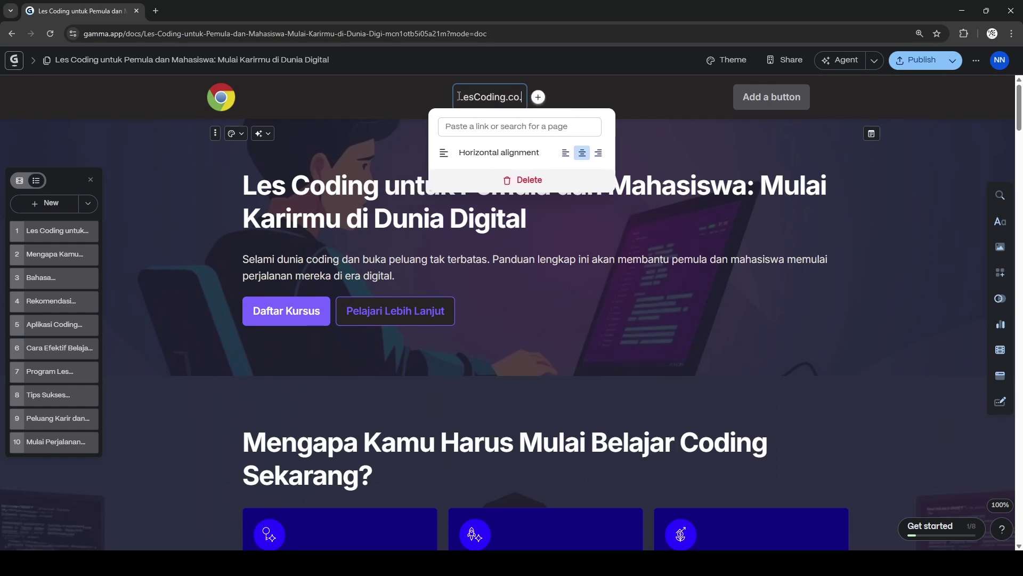
text(.id.)
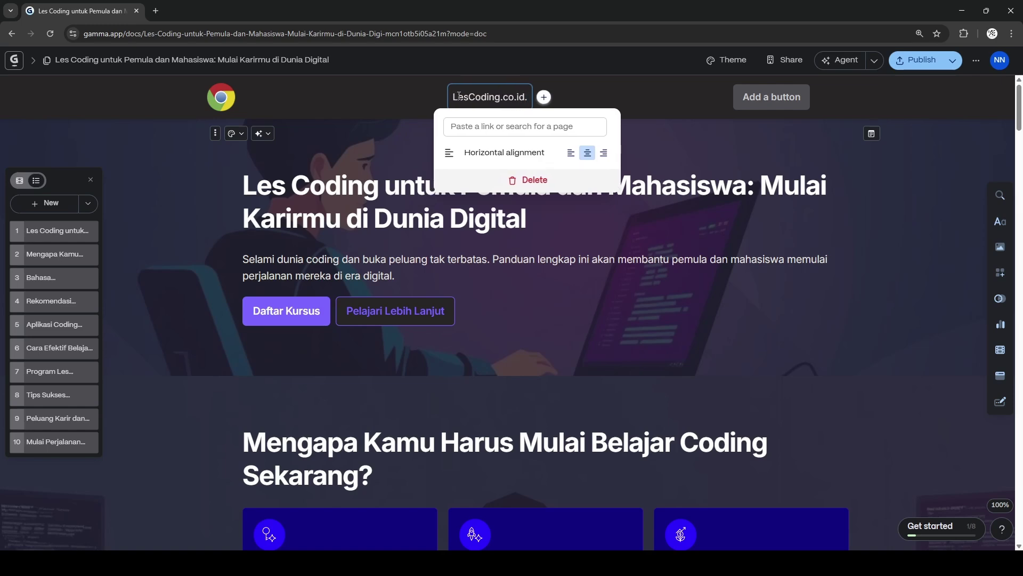
key(BackSpace)
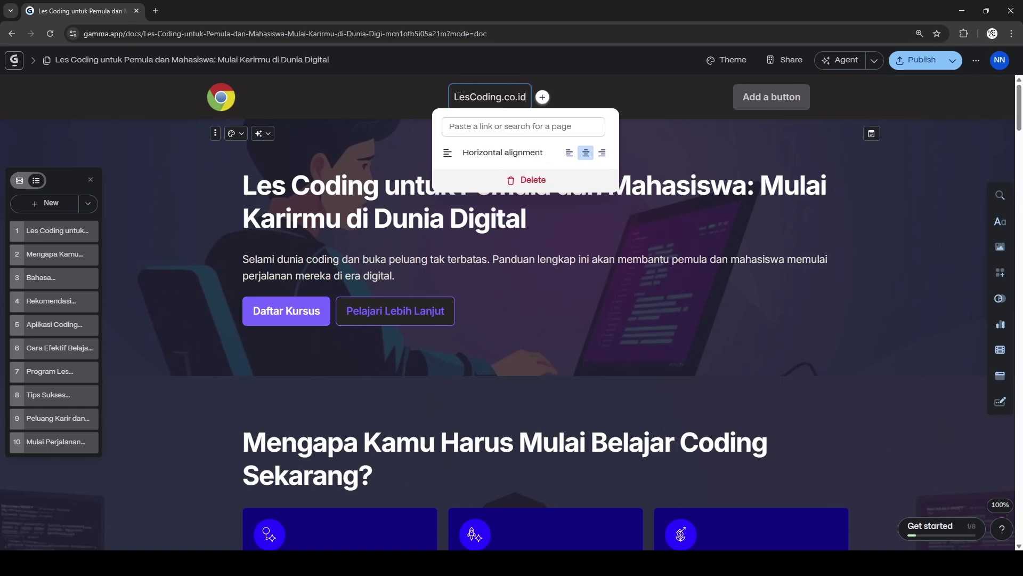
click(502, 98)
text(123)
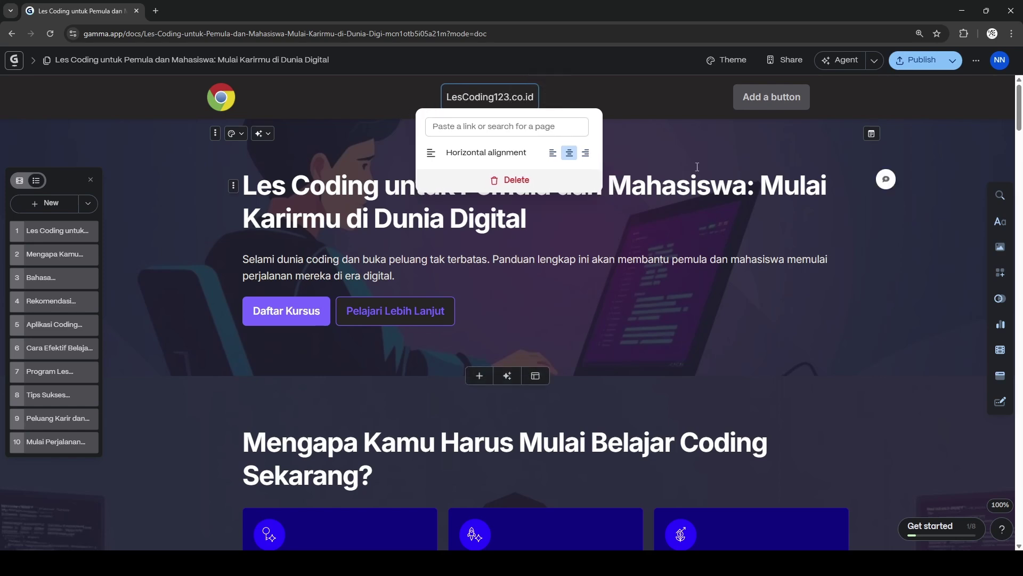
click(697, 167)
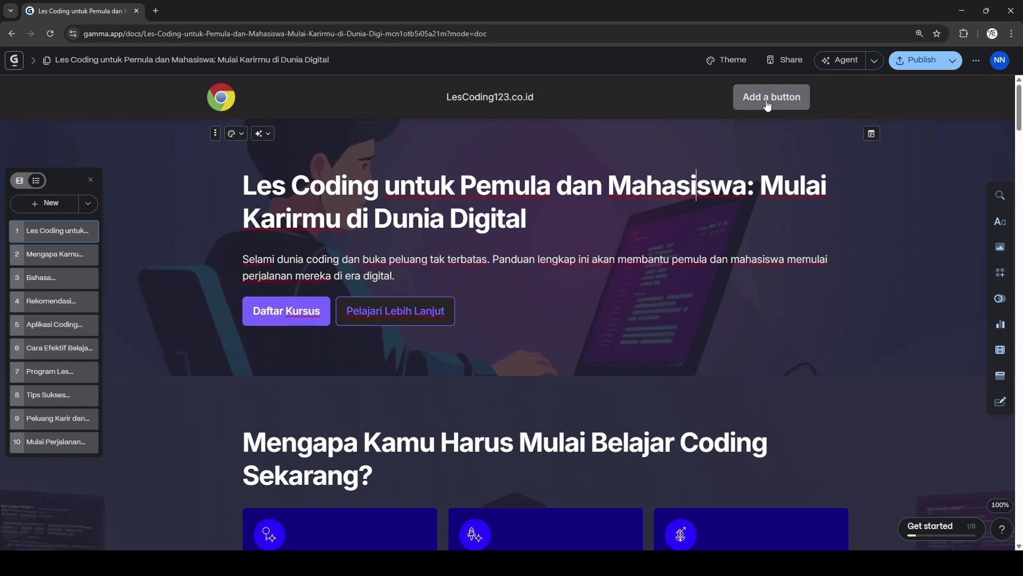
Step: Add a button to the header and enter "Ke Bawah" as its link target
click(768, 105)
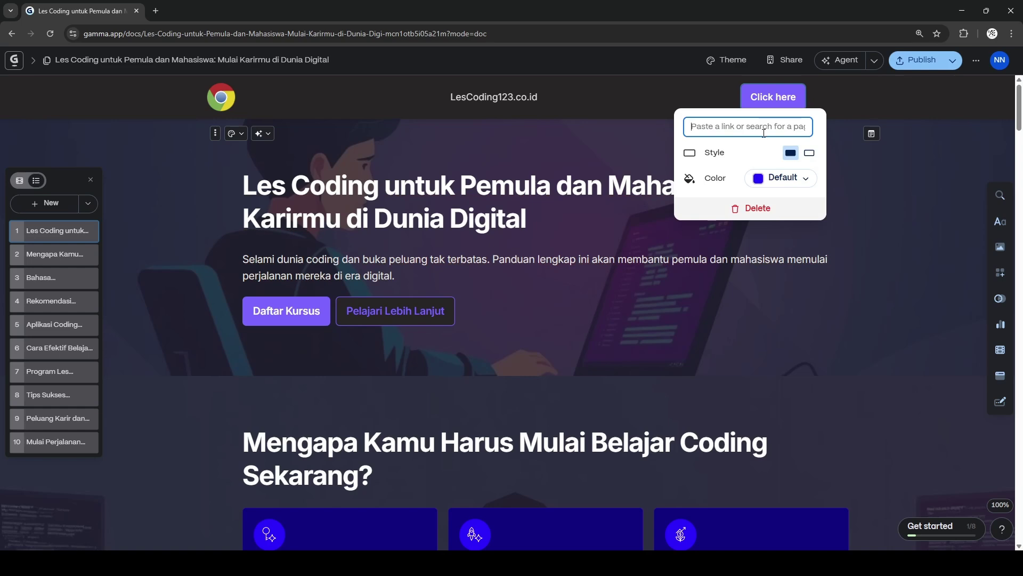
text(Ke Bawah)
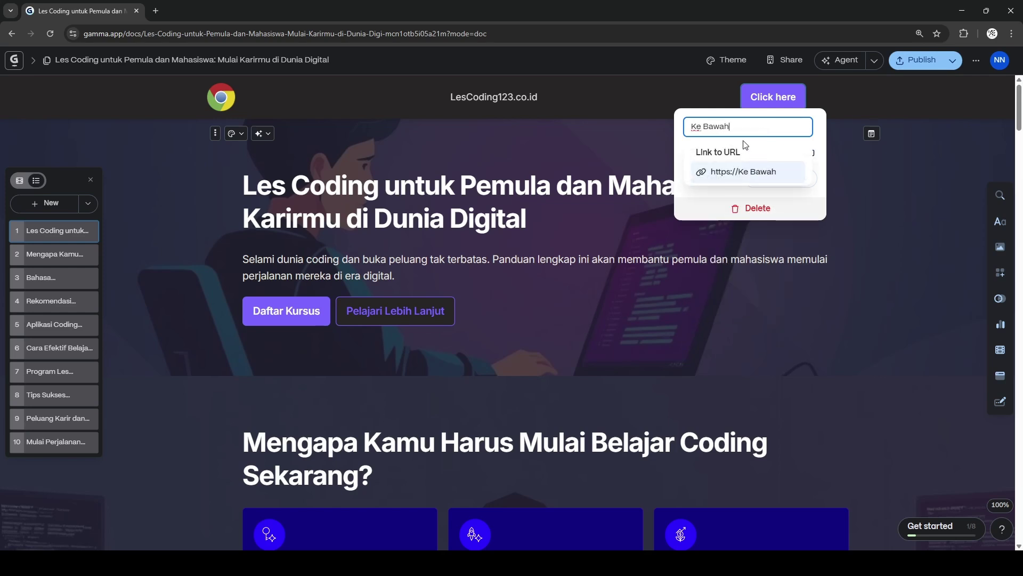
click(745, 144)
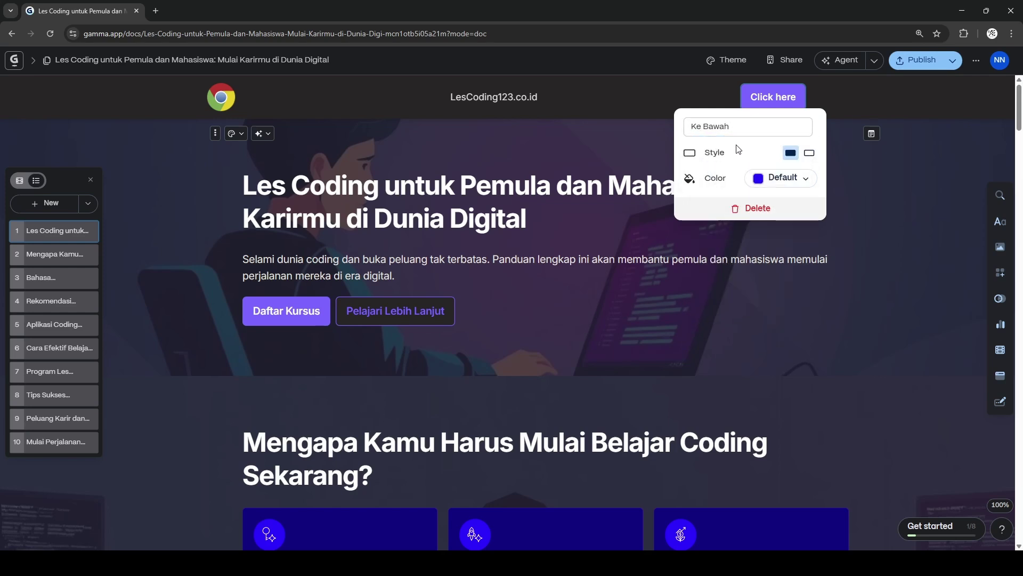
Step: Replace the header button's link target with the card "Mulai Perjalanan Codingmu Sekarang!"
drag(747, 128, 696, 143)
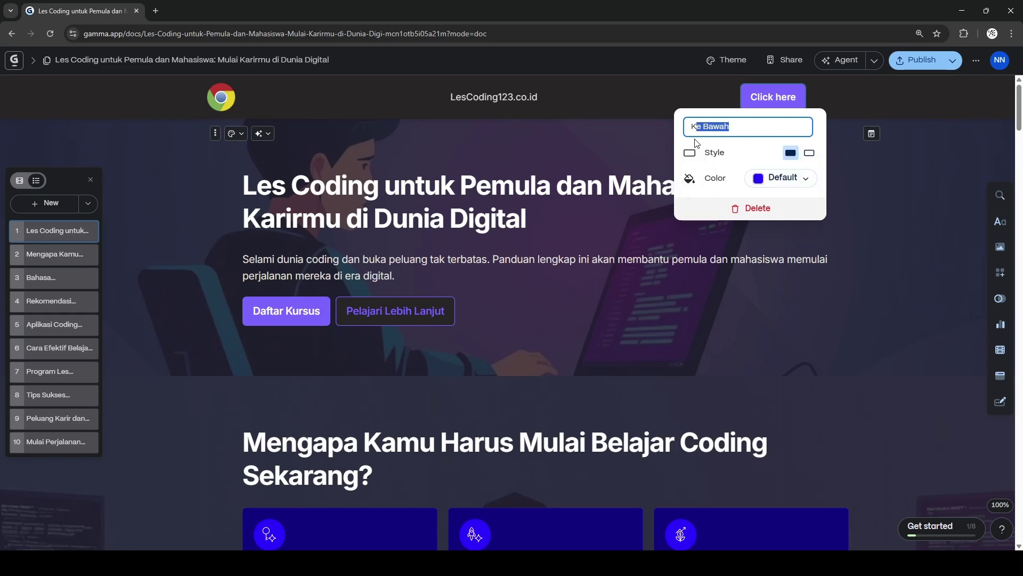
key(BackSpace)
key(BackSpace)
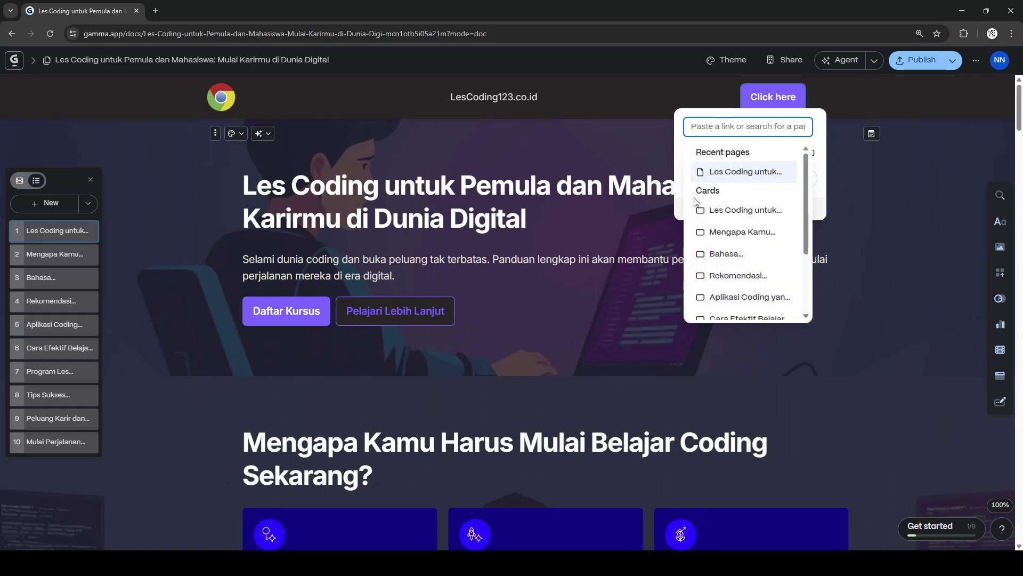
scroll(741, 256, down, 3)
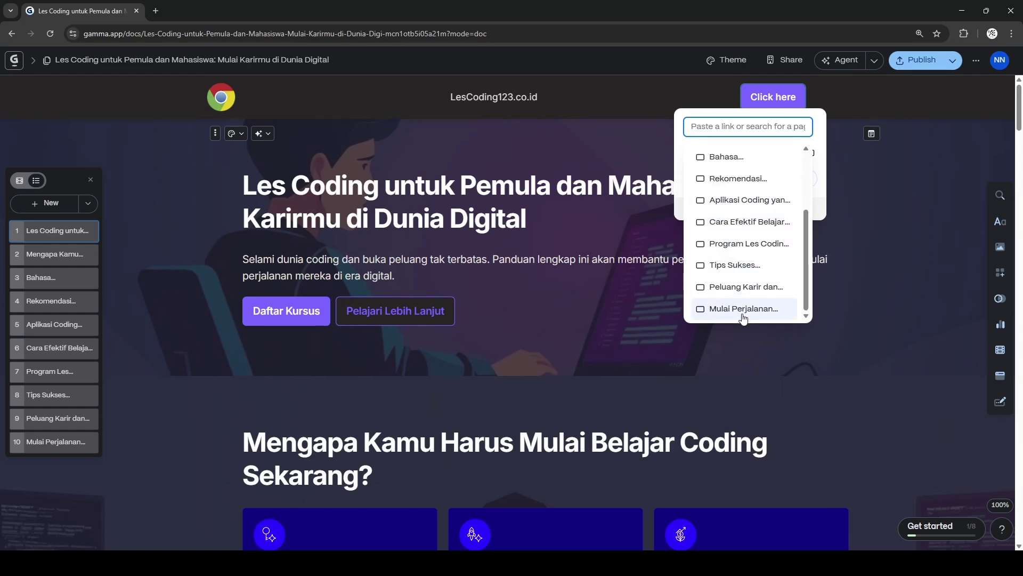
scroll(743, 315, down, 2)
scroll(752, 204, up, 5)
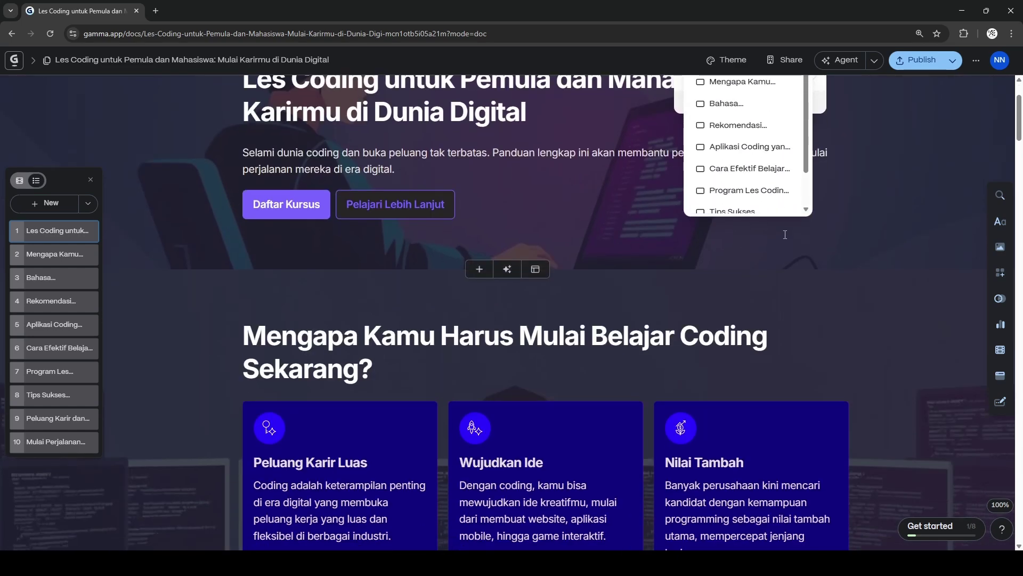
scroll(756, 316, down, 3)
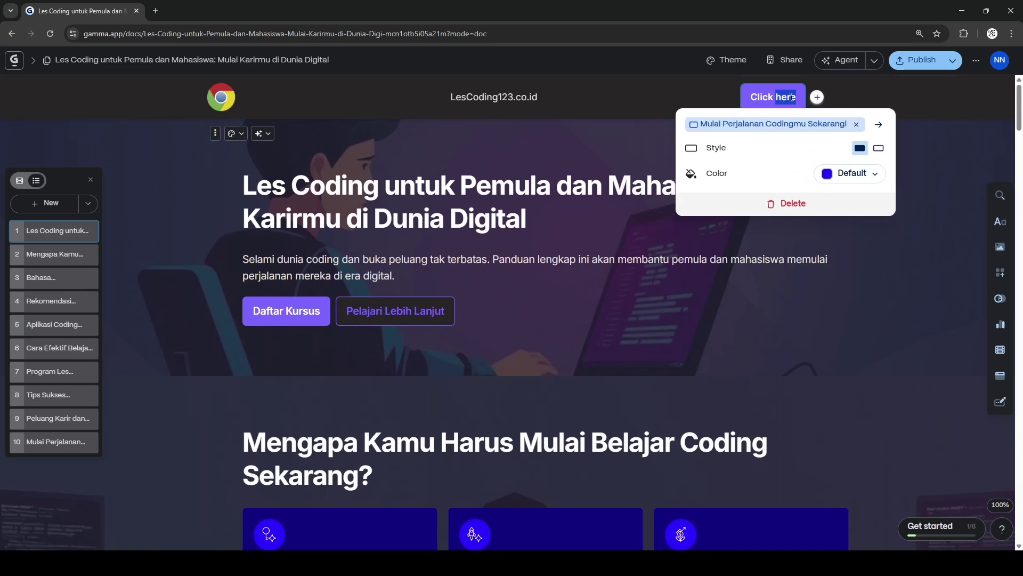
Step: Replace the header button's label with "KE BAWAH"
key(BackSpace)
key(BackSpace)
key(BackSpace)
key(BackSpace)
key(BackSpace)
key(BackSpace)
key(BackSpace)
key(BackSpace)
key(BackSpace)
key(BackSpace)
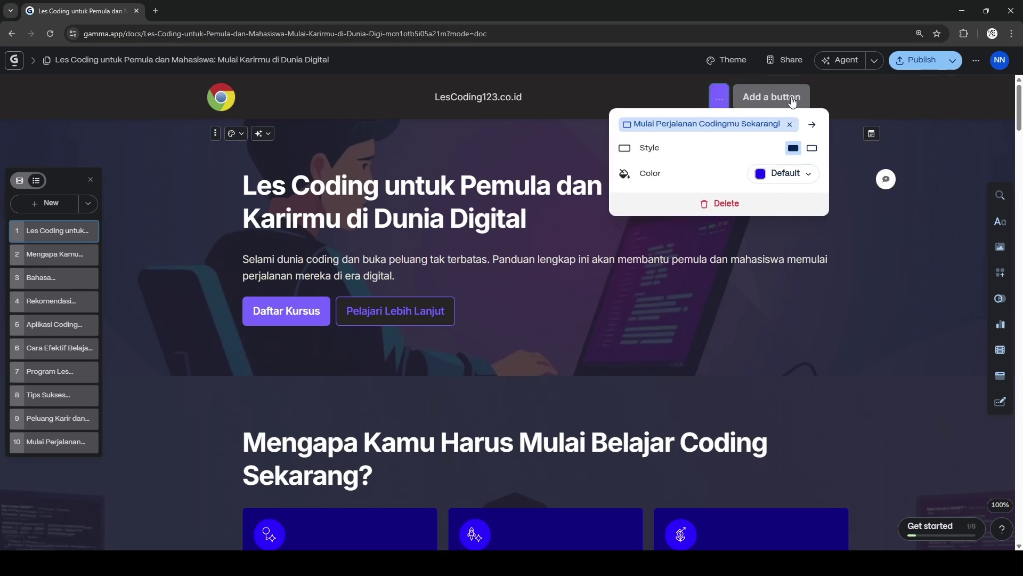
text(KE)
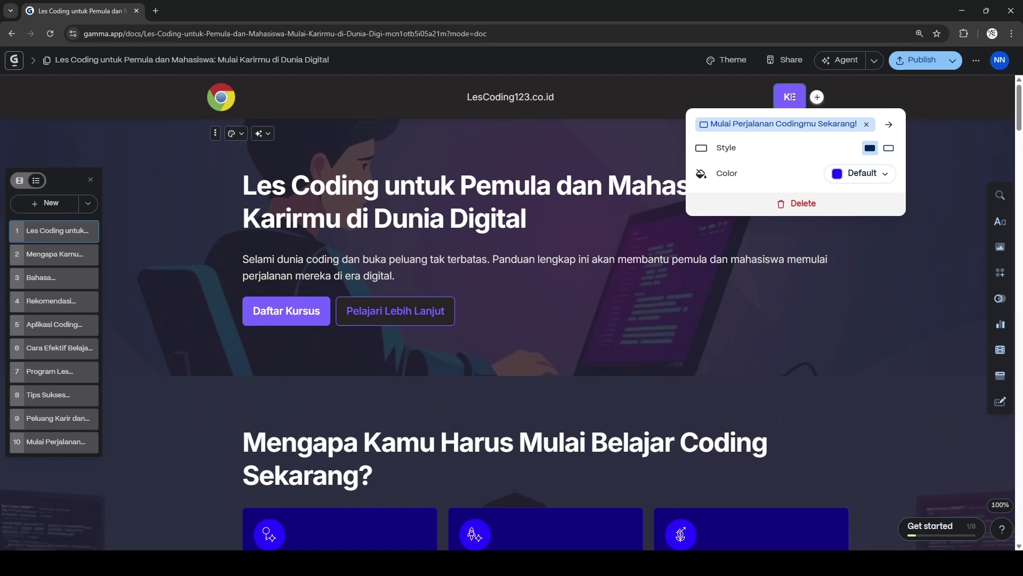
text( BAWAH)
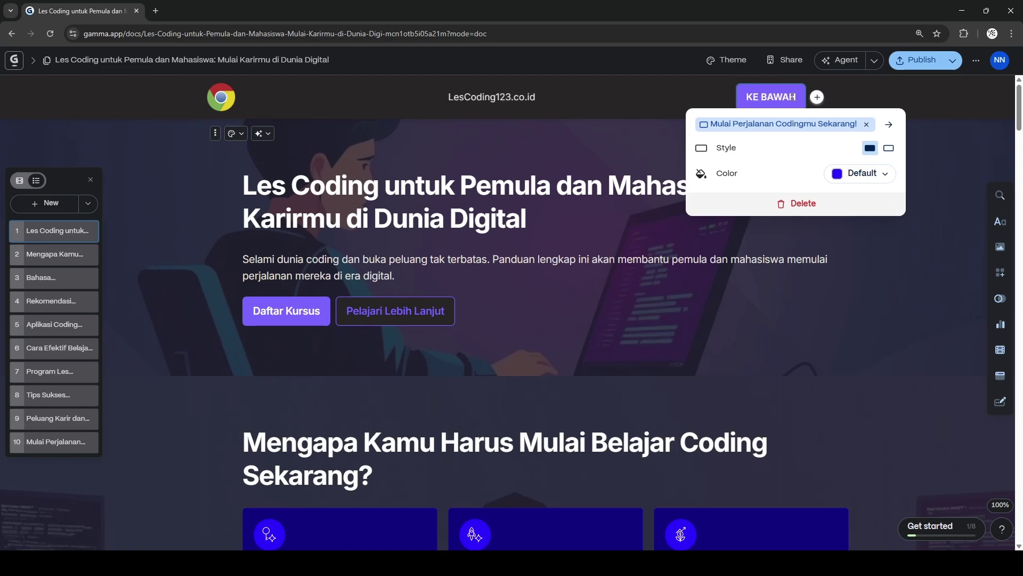
click(690, 198)
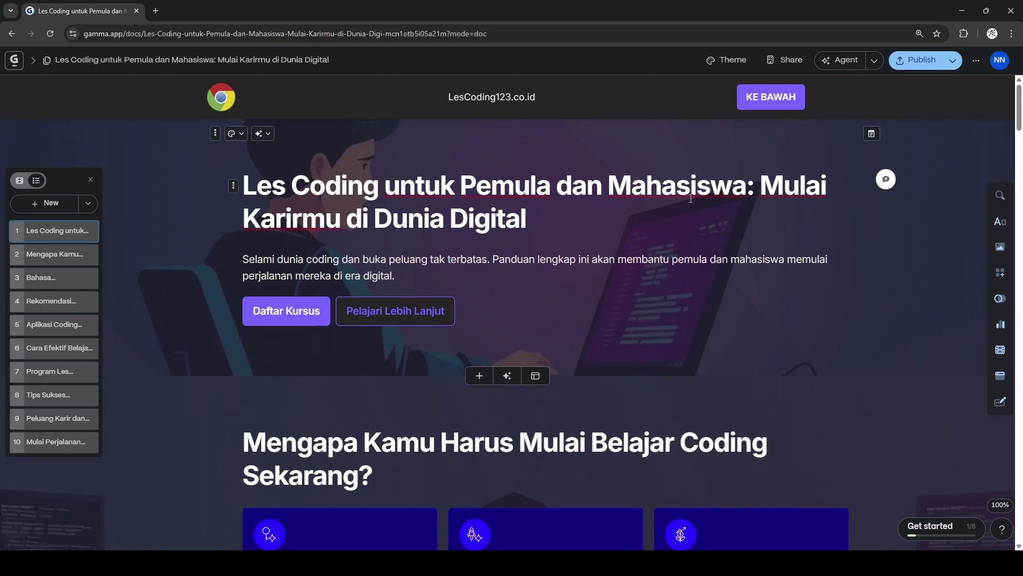
scroll(681, 228, down, 5)
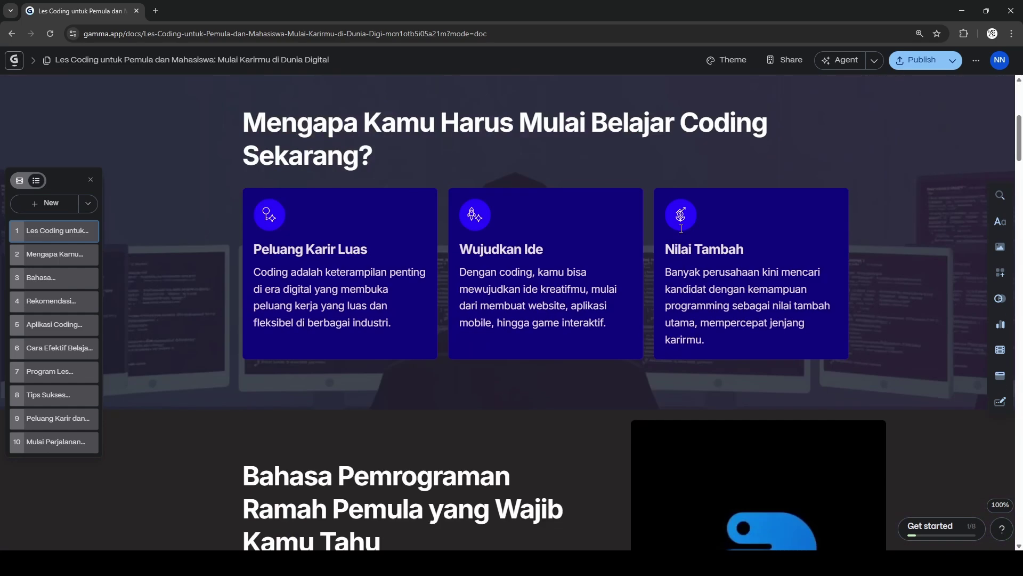
scroll(586, 235, up, 6)
scroll(531, 243, down, 1)
scroll(532, 243, down, 3)
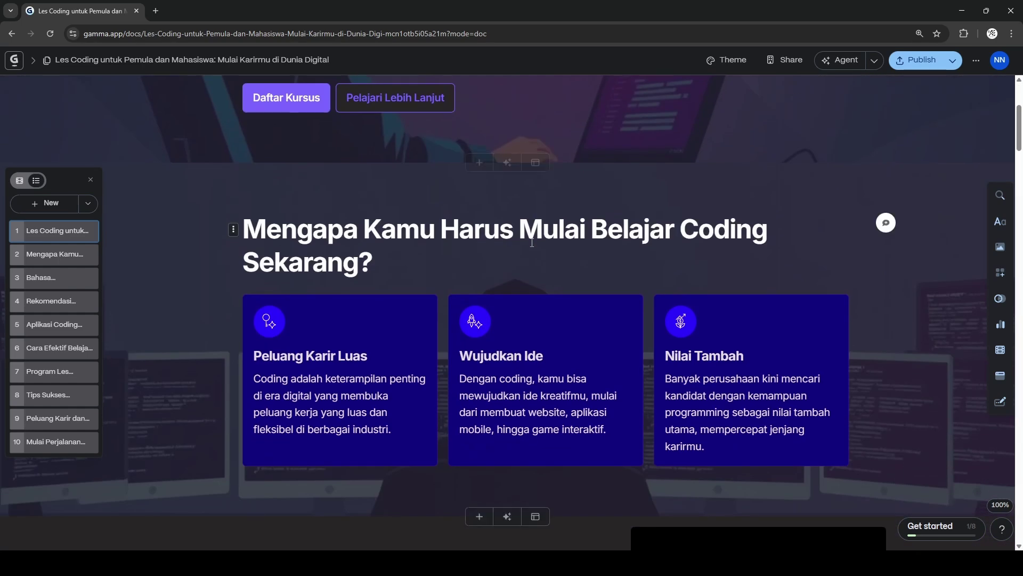
scroll(532, 243, up, 4)
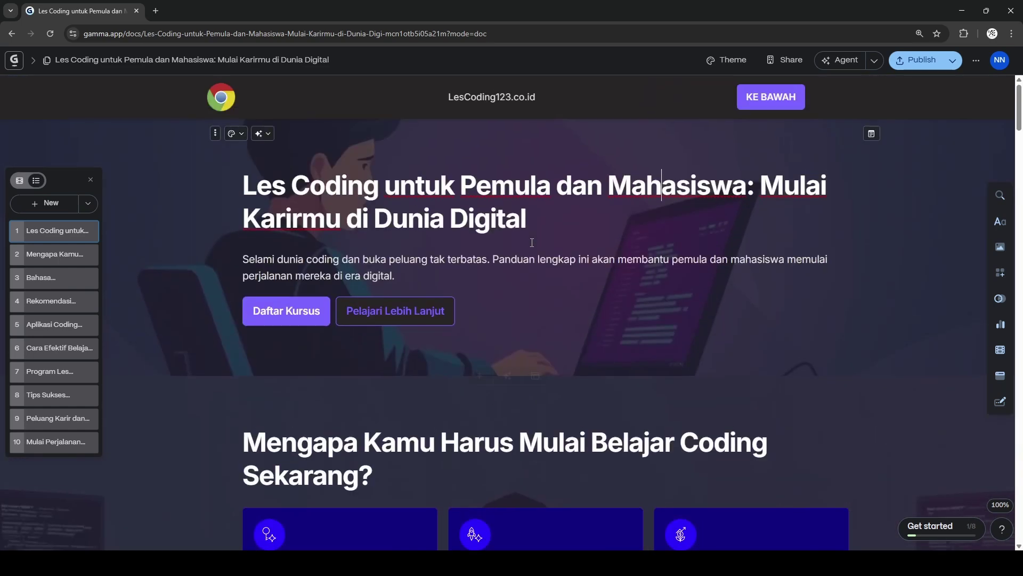
Step: Browse the full library of insertable blocks, from basic text and images through smart layouts and diagrams to charts
click(1000, 195)
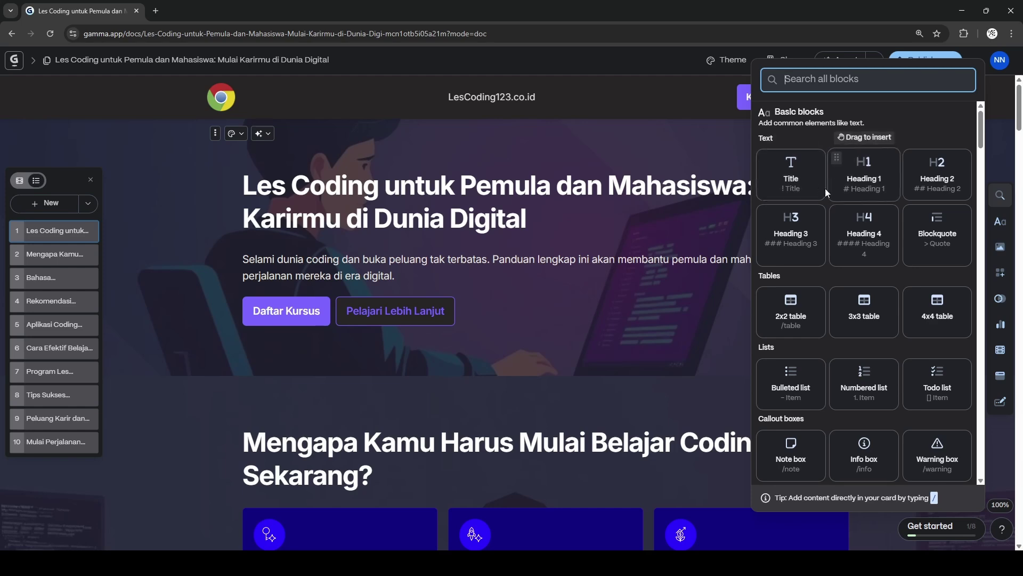
scroll(917, 212, down, 7)
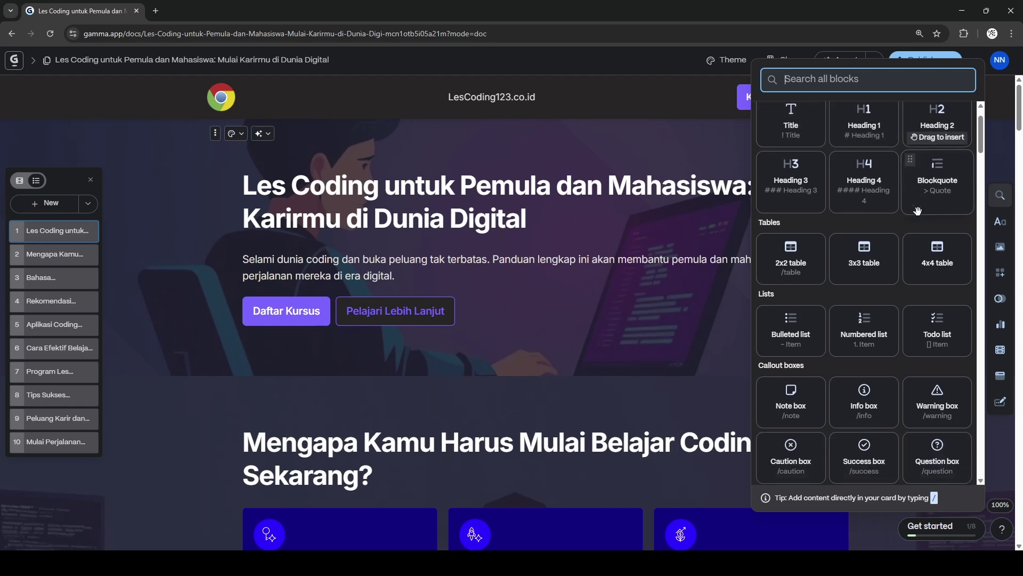
scroll(919, 212, down, 15)
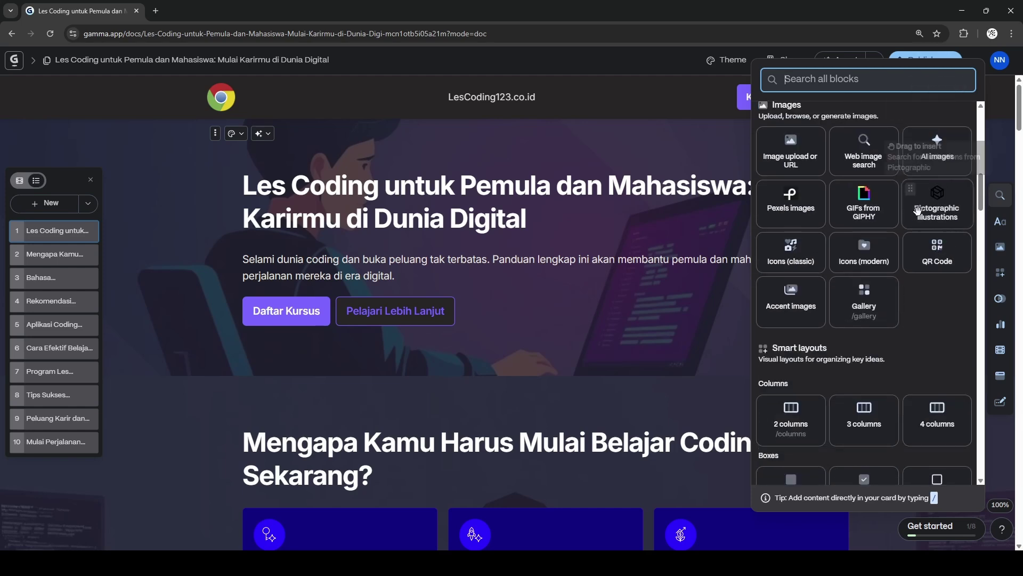
scroll(918, 211, down, 15)
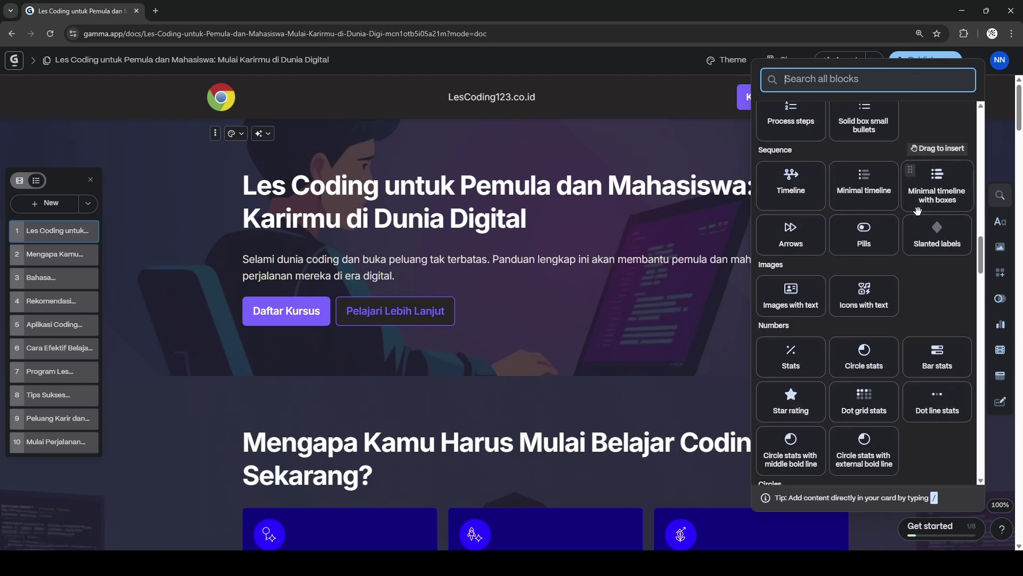
scroll(917, 212, down, 5)
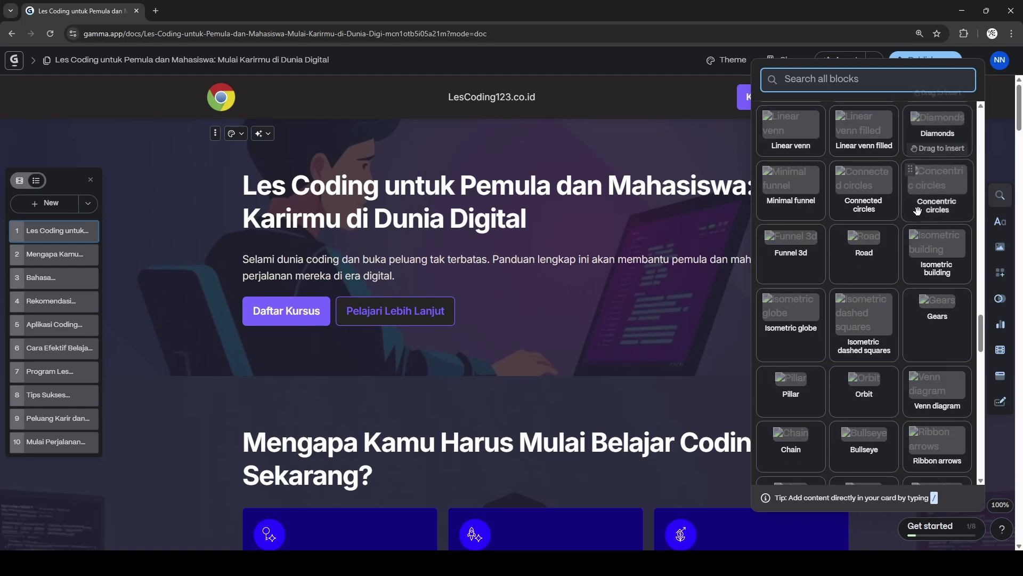
scroll(836, 258, up, 3)
scroll(837, 258, down, 15)
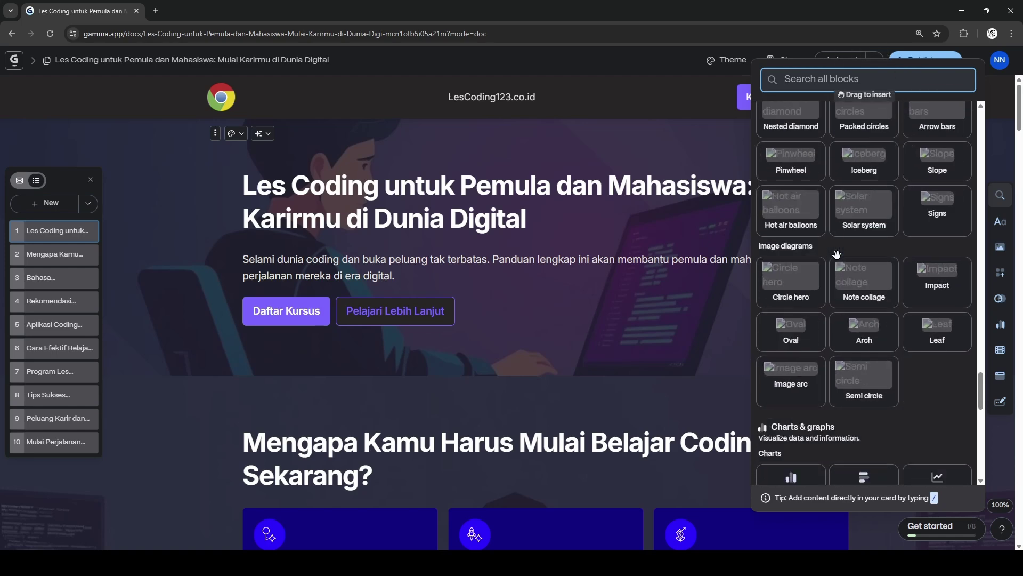
click(644, 132)
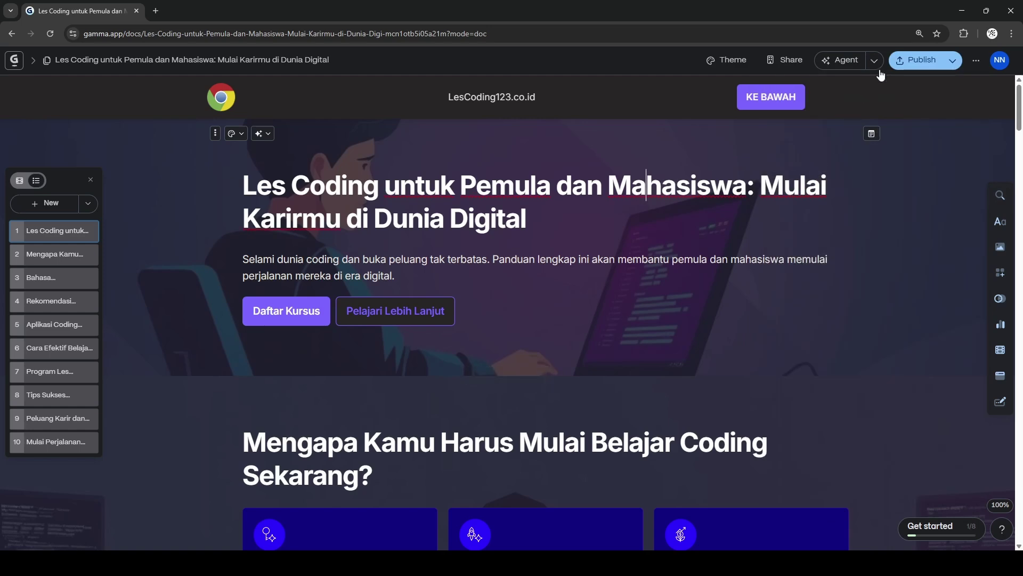
Step: Ask the AI agent to edit all cards with the prompt "Buatkan contoh kode program untuk dilihat"
click(874, 61)
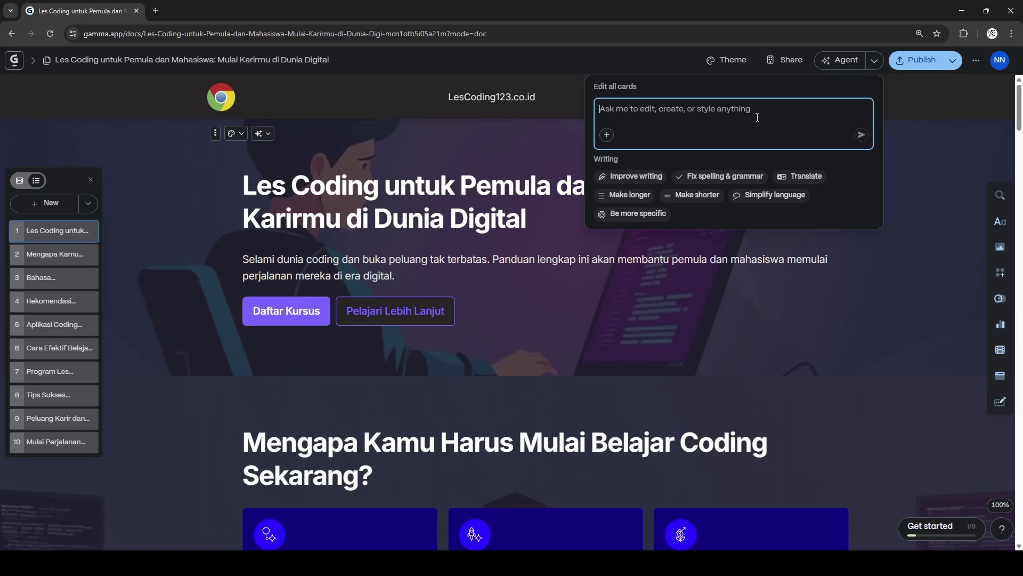
scroll(409, 220, down, 20)
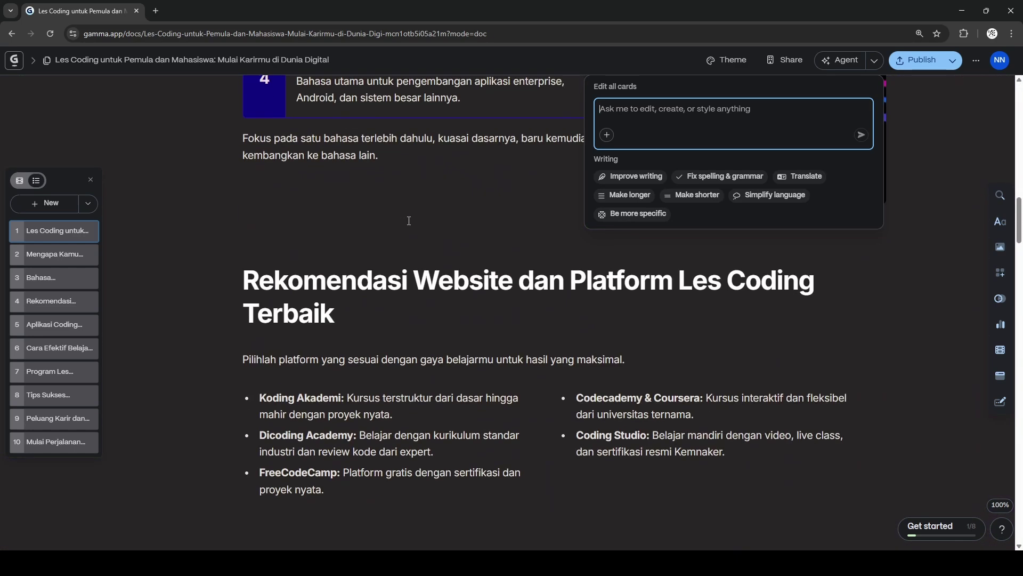
scroll(409, 220, up, 6)
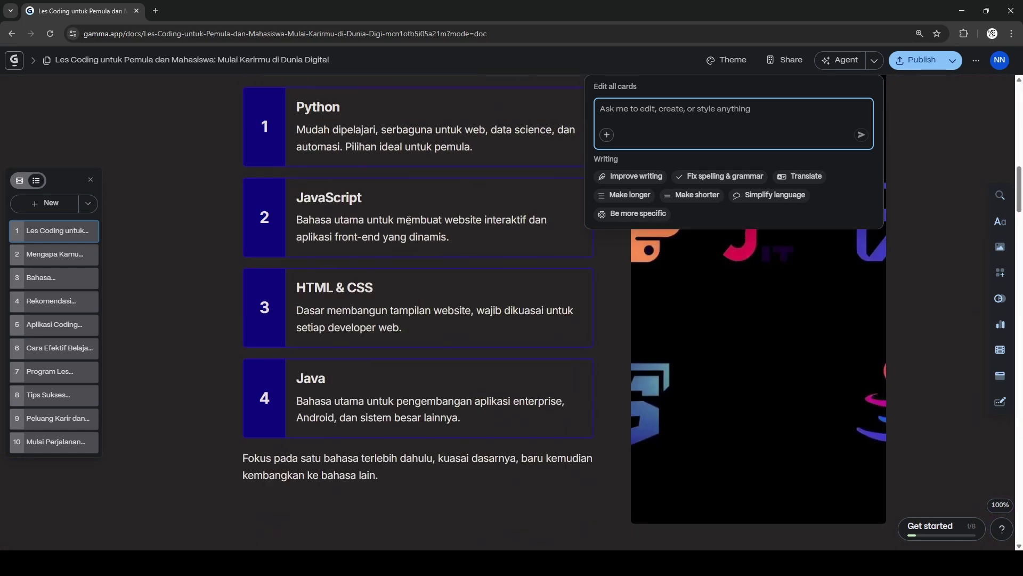
click(727, 112)
text(Buatkan)
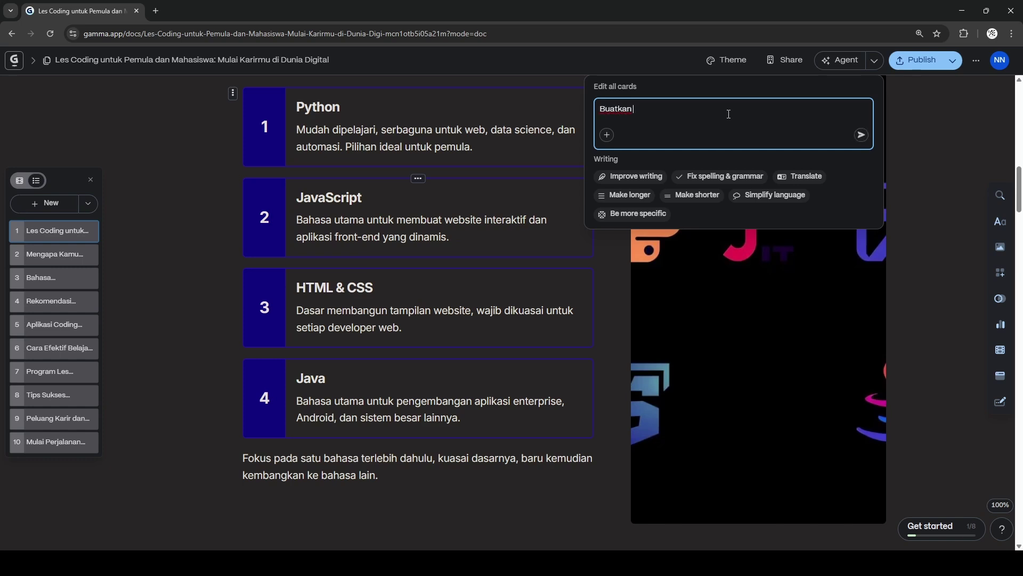
text( contoh kode program)
scroll(632, 258, up, 5)
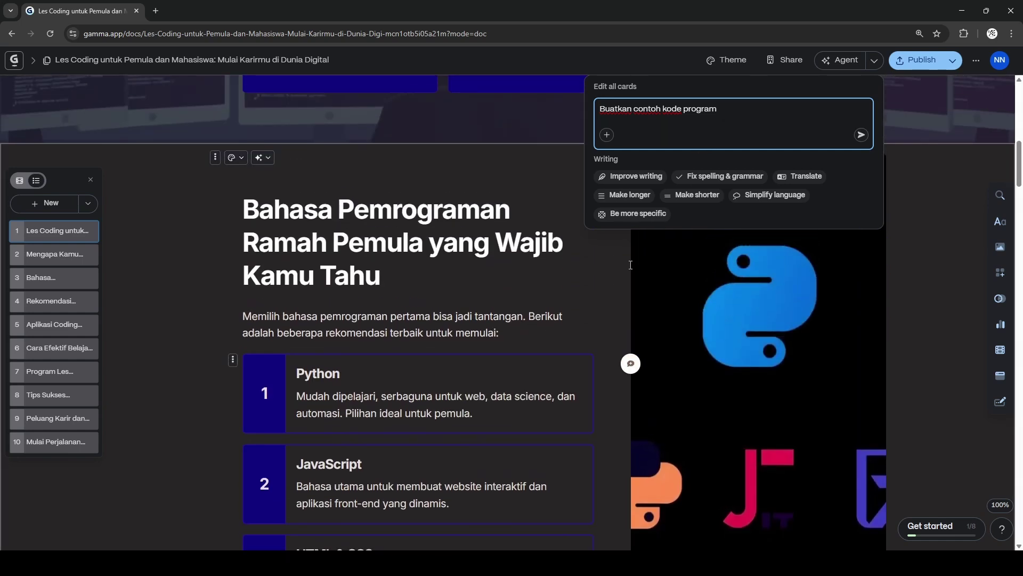
scroll(630, 265, down, 2)
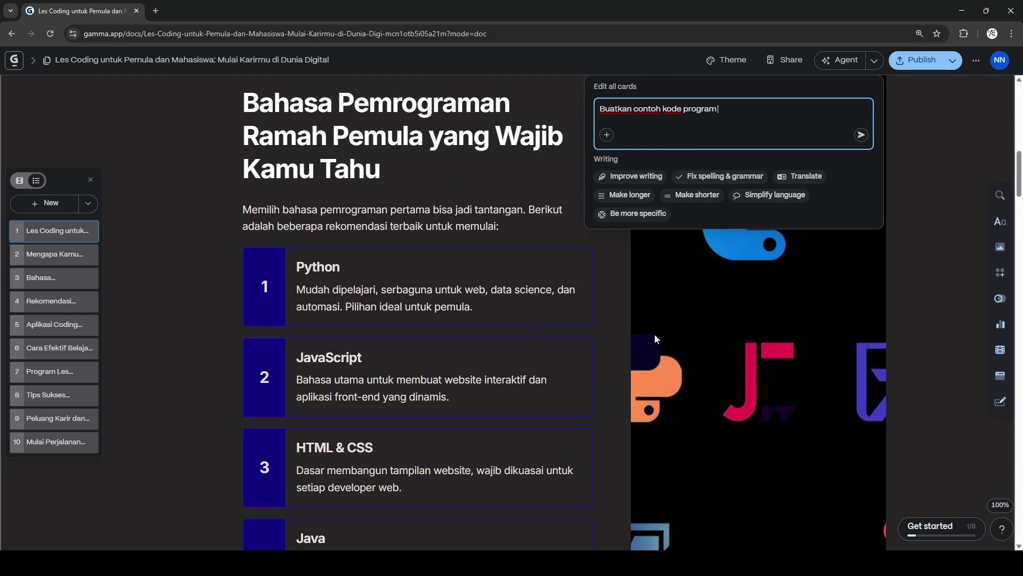
text(untuk dilihat)
key(Return)
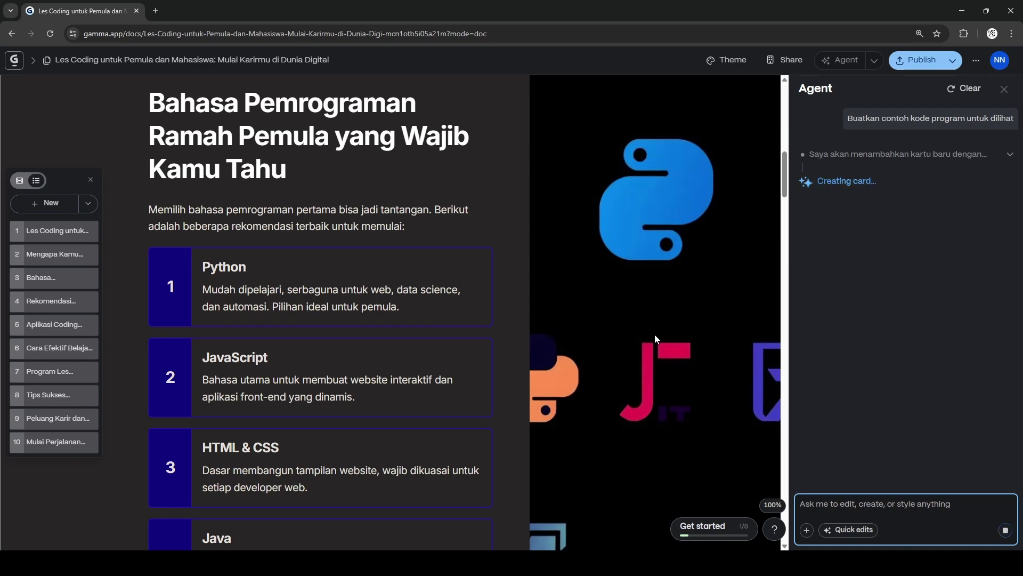
Step: Examine the agent's new sample-code card and its Python, JavaScript and HTML & CSS examples between the neighbouring cards
scroll(339, 362, down, 6)
scroll(339, 362, down, 5)
scroll(339, 362, up, 3)
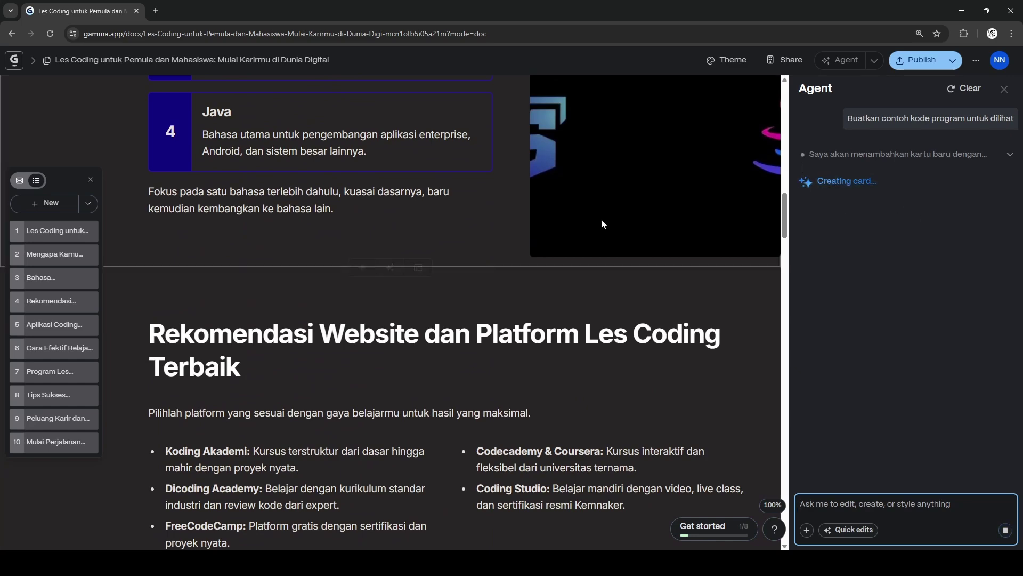
scroll(566, 256, up, 7)
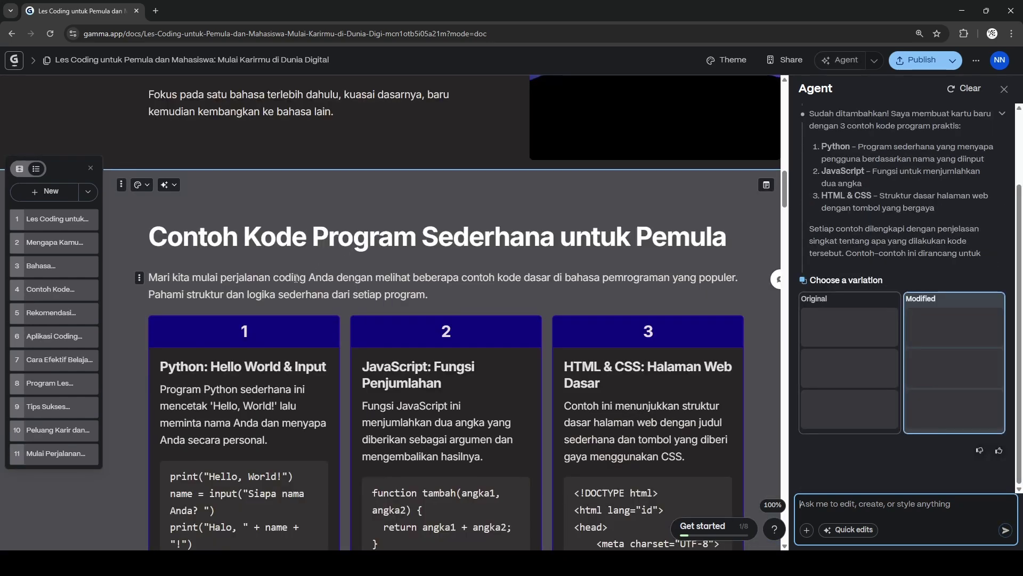
scroll(427, 256, up, 2)
scroll(442, 251, down, 2)
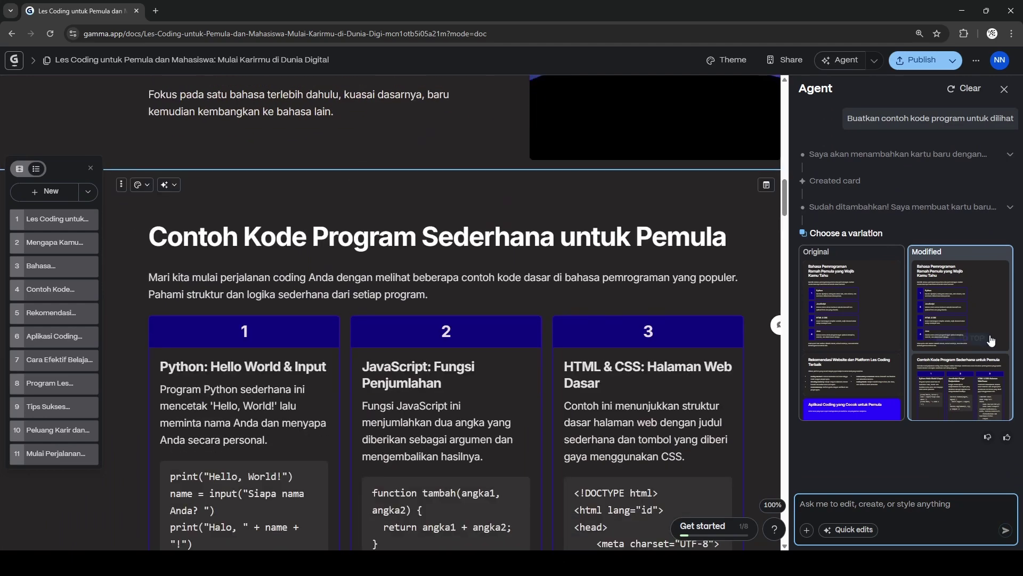
scroll(462, 254, up, 10)
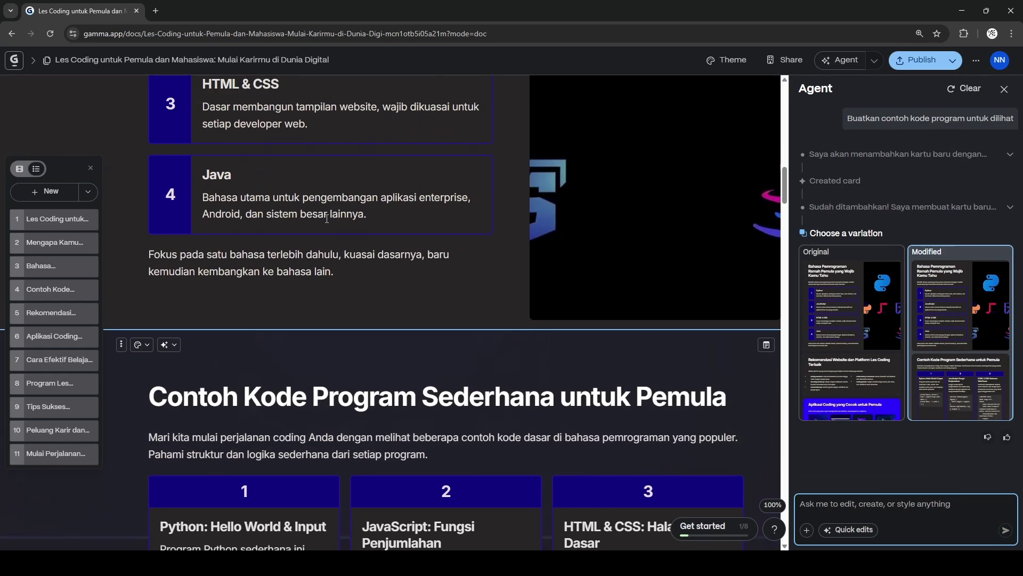
scroll(426, 277, down, 10)
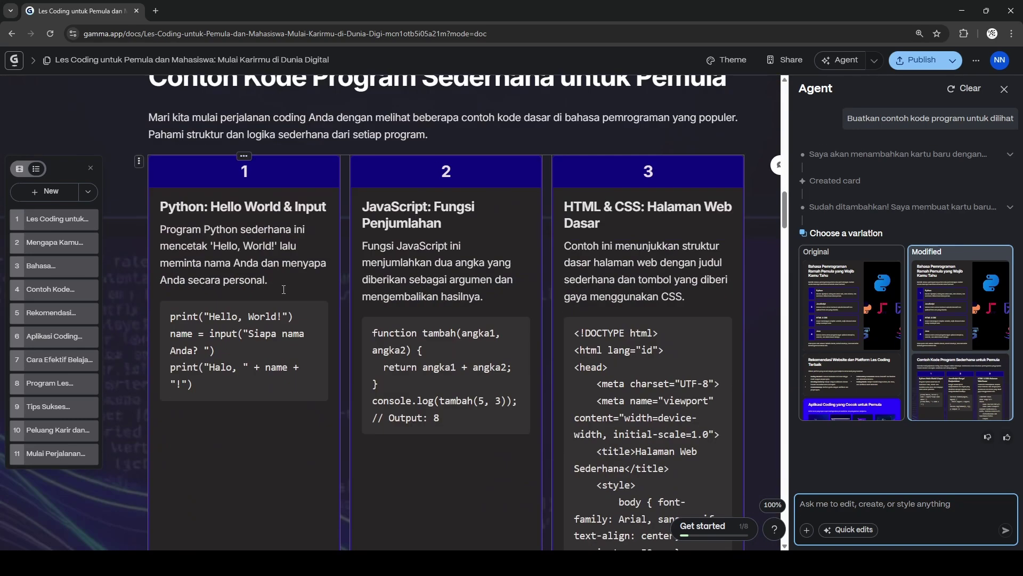
scroll(634, 393, down, 12)
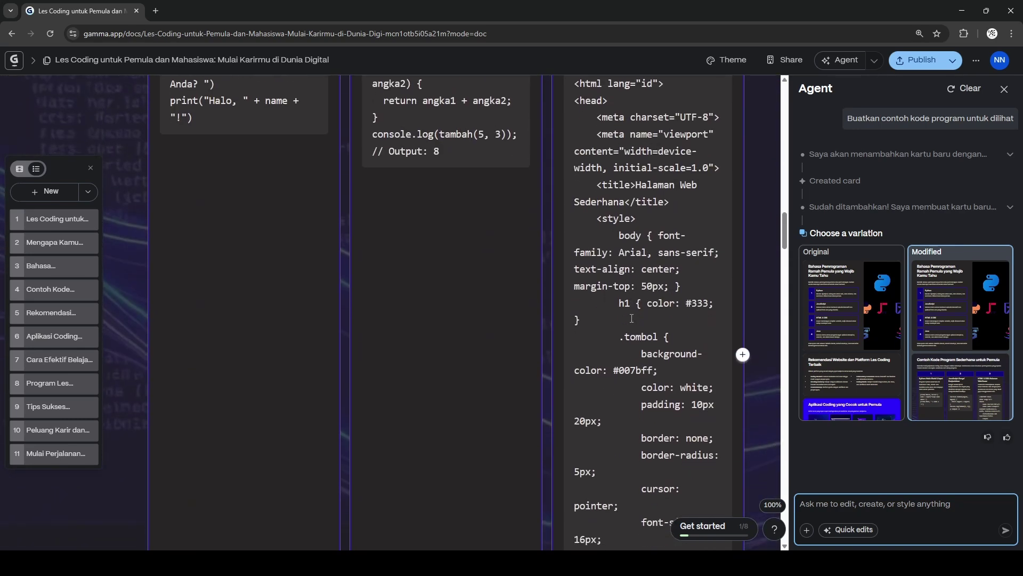
scroll(632, 318, down, 3)
scroll(632, 318, up, 15)
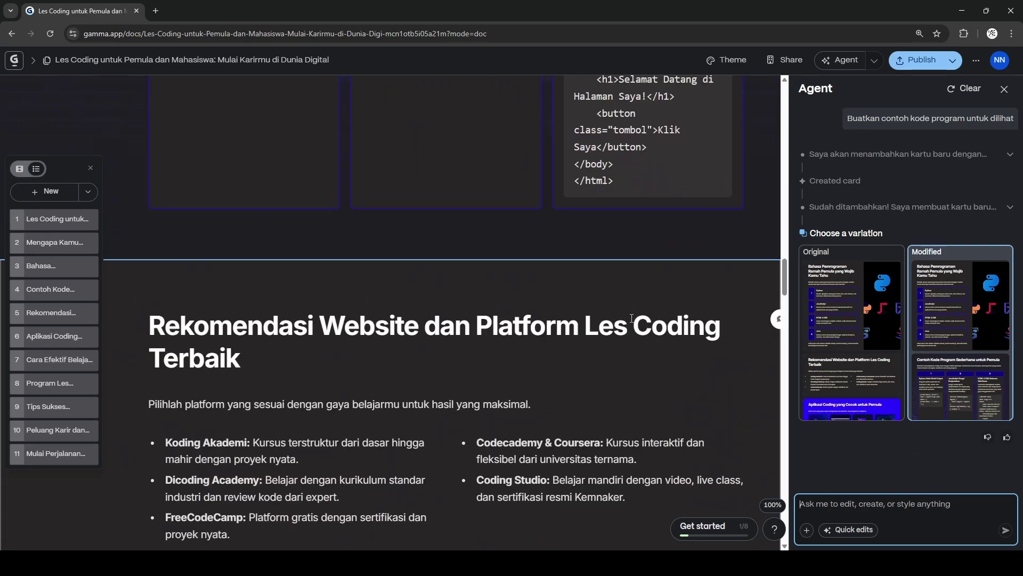
scroll(257, 324, down, 5)
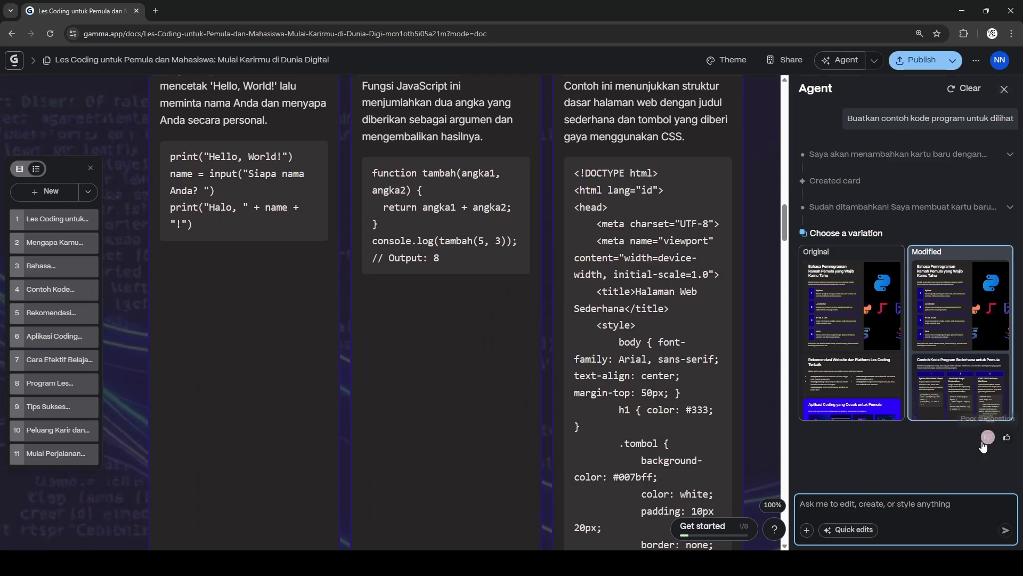
Step: Review the whole page from the programming language card down to the career opportunities card and back up to the opening section
scroll(568, 338, up, 10)
scroll(569, 338, down, 15)
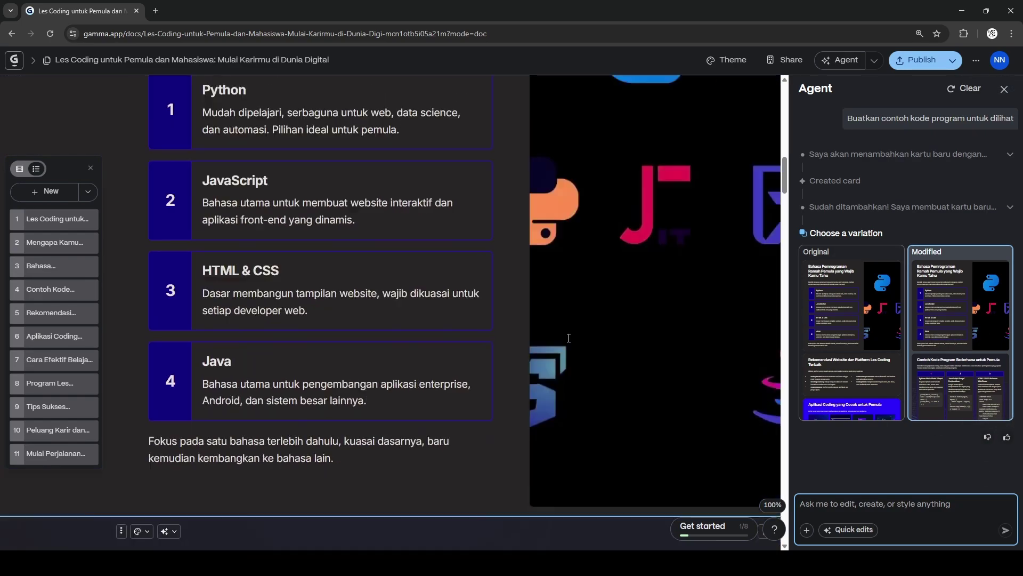
scroll(567, 337, down, 20)
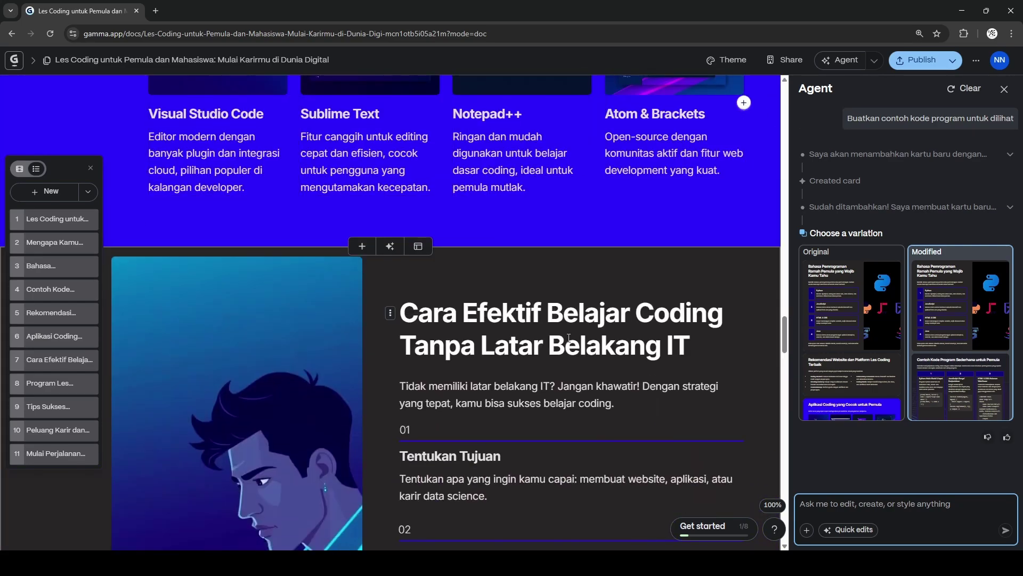
scroll(569, 338, down, 20)
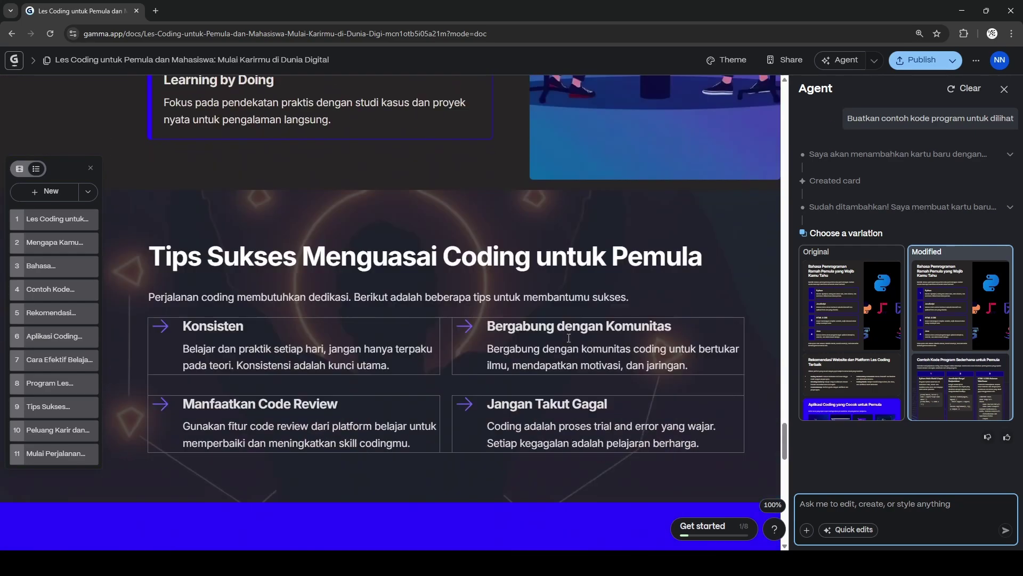
scroll(569, 338, up, 20)
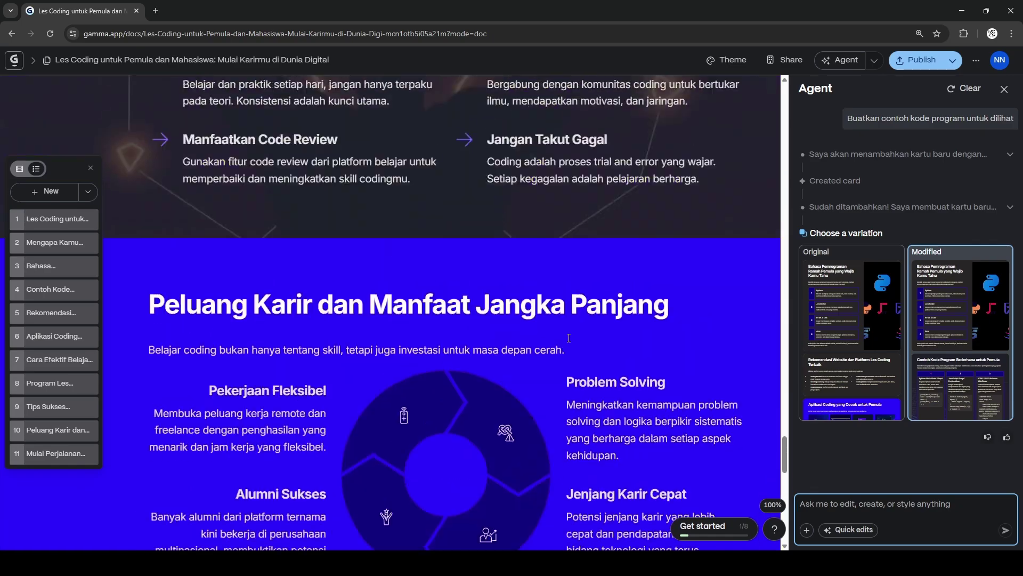
scroll(569, 338, up, 20)
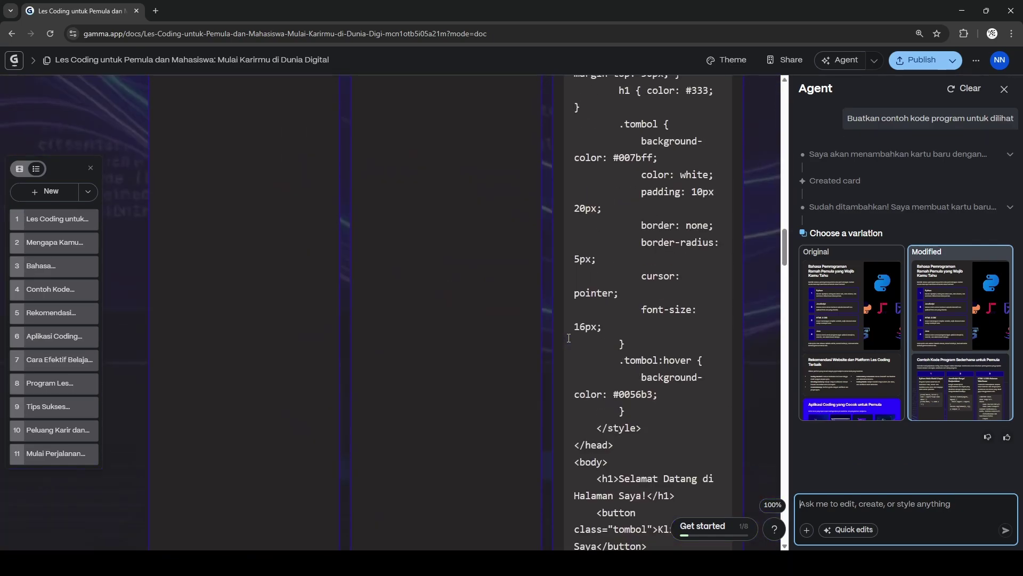
scroll(568, 341, up, 4)
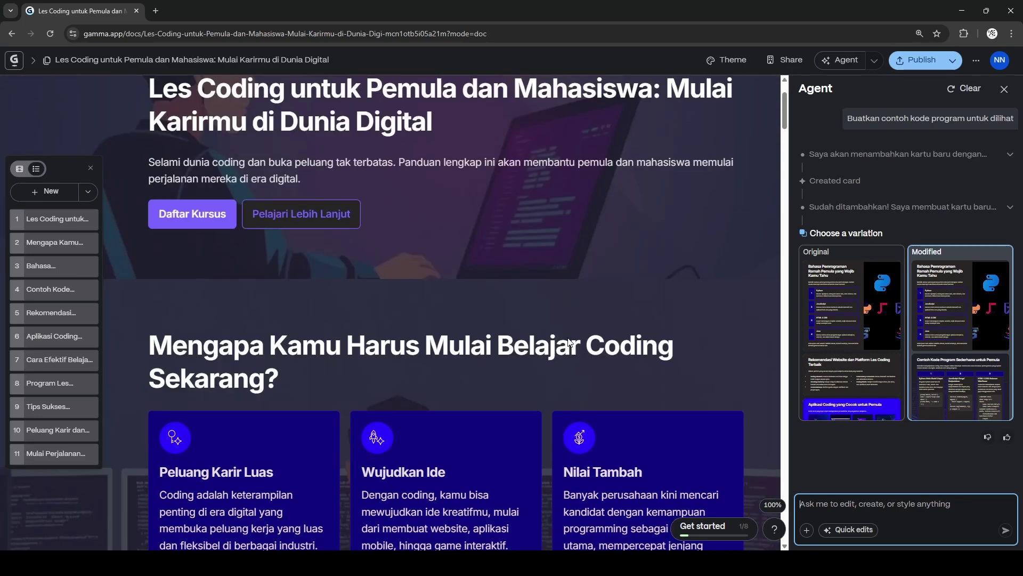
Step: Ask the AI agent "tolong tambahakan link download atau web dari aplikasi coding yang disarankan" for the coding applications card
scroll(343, 304, down, 5)
scroll(342, 303, down, 20)
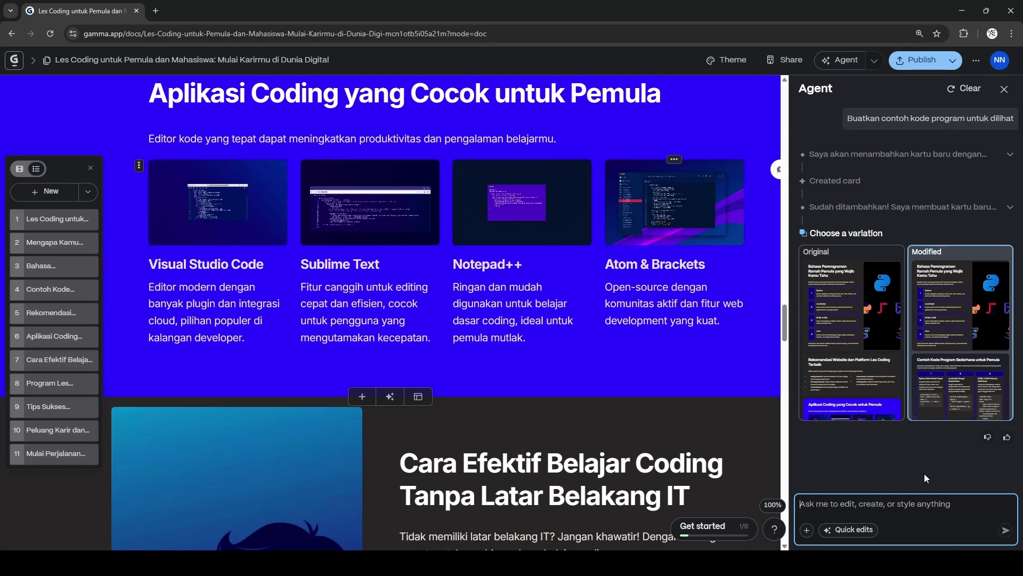
click(922, 506)
text(toloto)
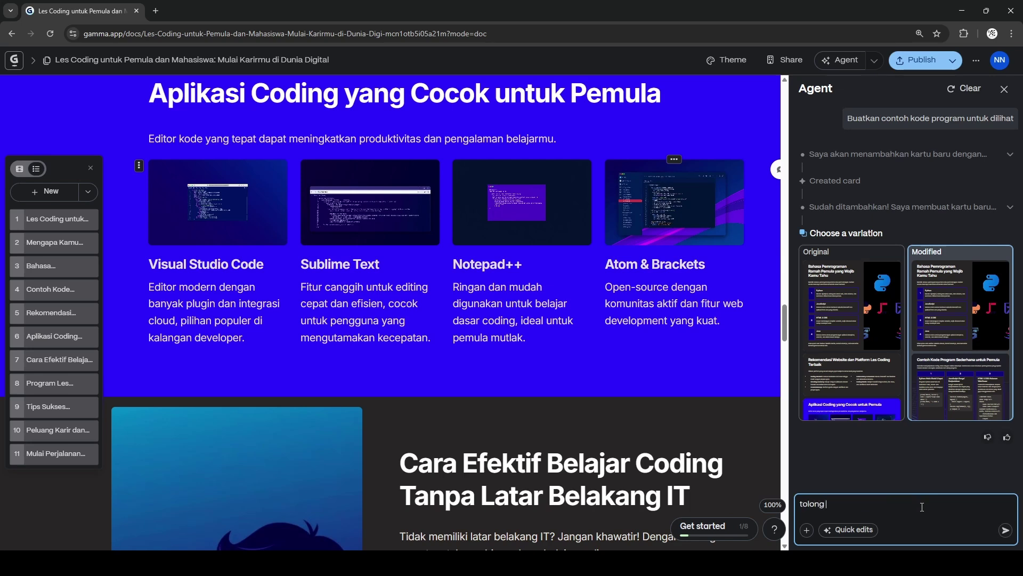
text(tambahakan link download atu)
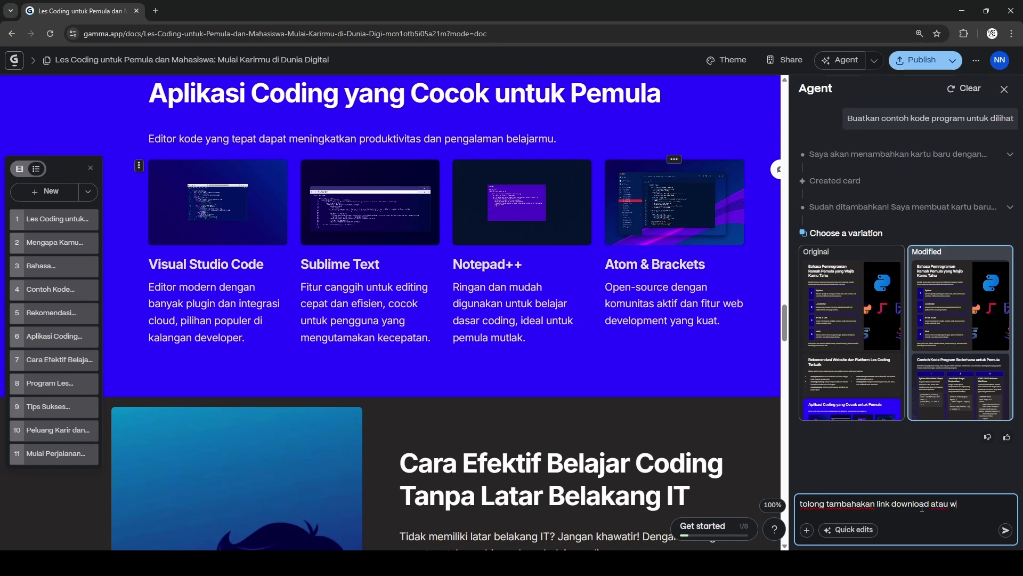
text(web dari aplikasi cod)
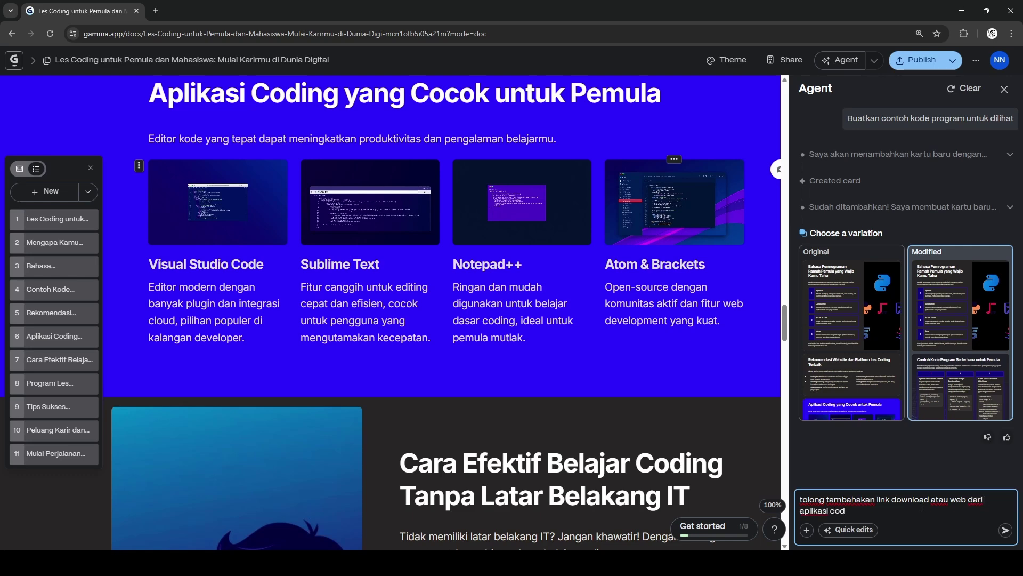
text(ing yang disarankan)
key(Return)
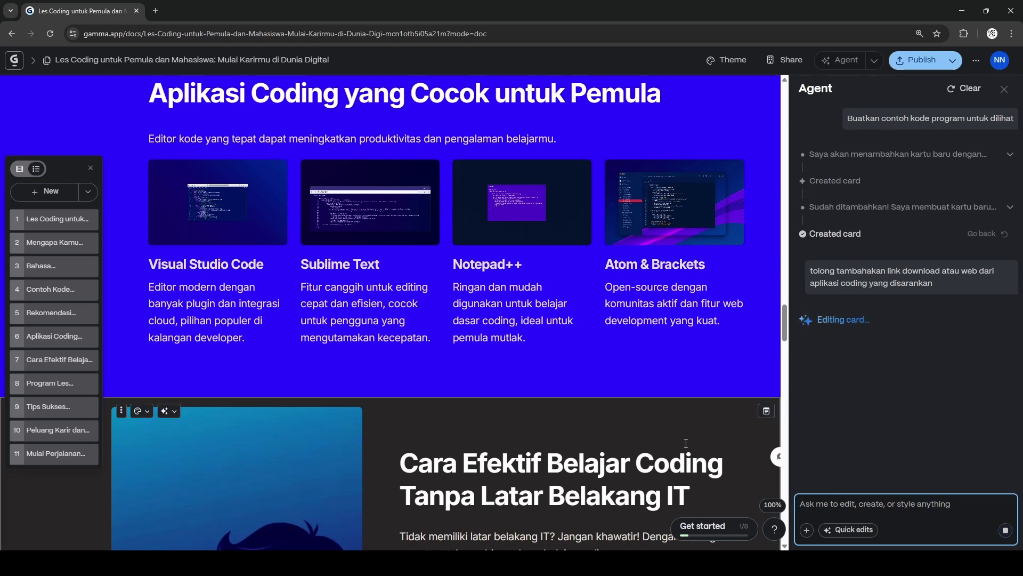
Step: Examine the download and website links on the coding applications card, plus the remaining cards down to the page's end
scroll(426, 276, up, 2)
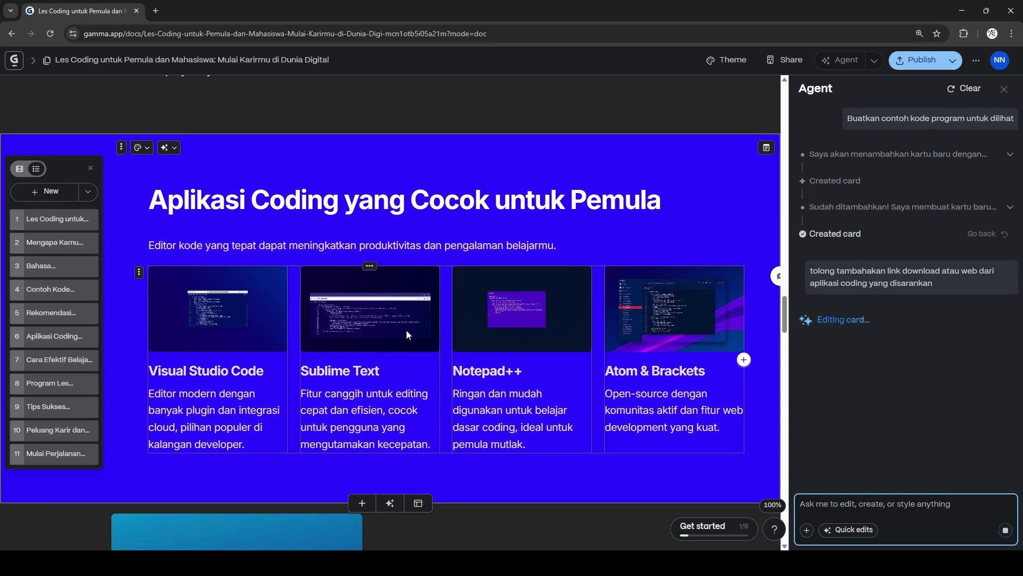
scroll(474, 301, down, 1)
scroll(481, 299, down, 2)
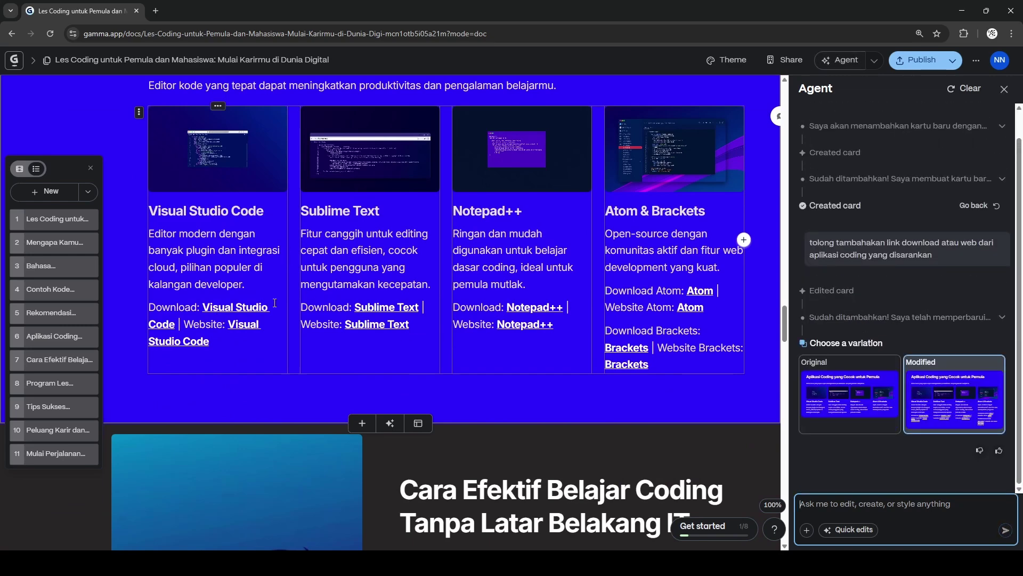
mouse_move(973, 388)
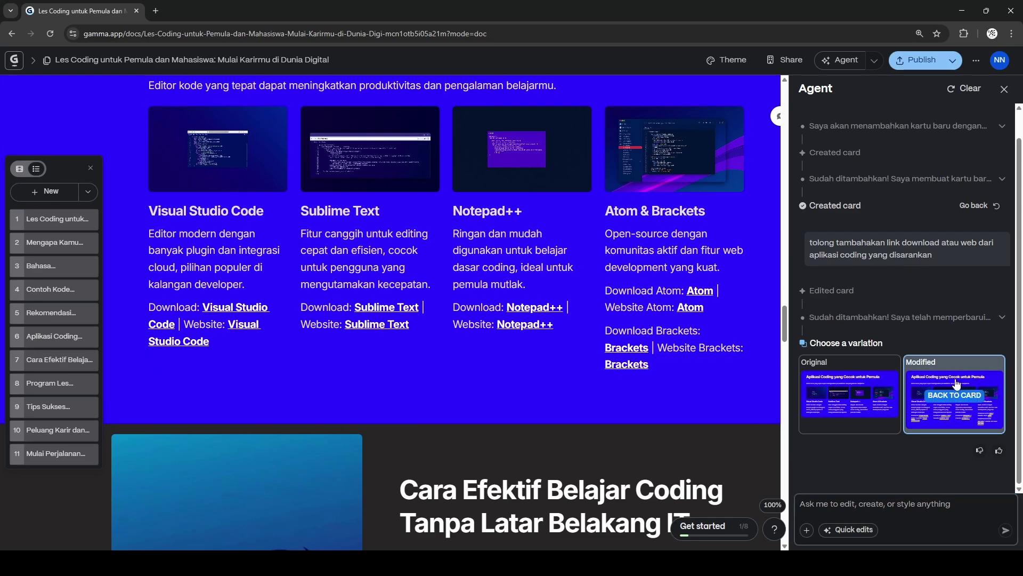
scroll(521, 269, down, 12)
scroll(520, 269, down, 15)
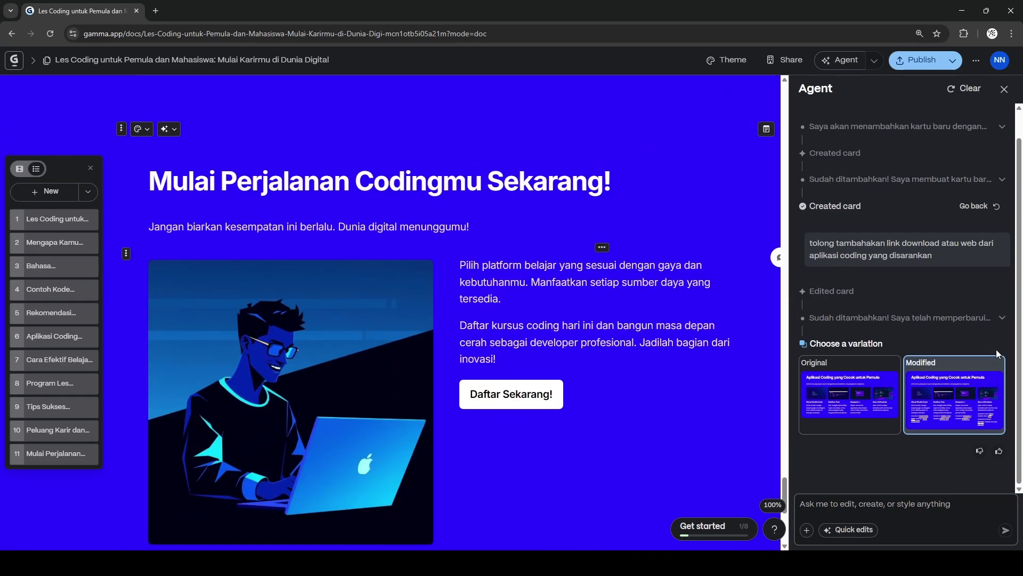
scroll(949, 394, up, 1)
scroll(575, 316, down, 5)
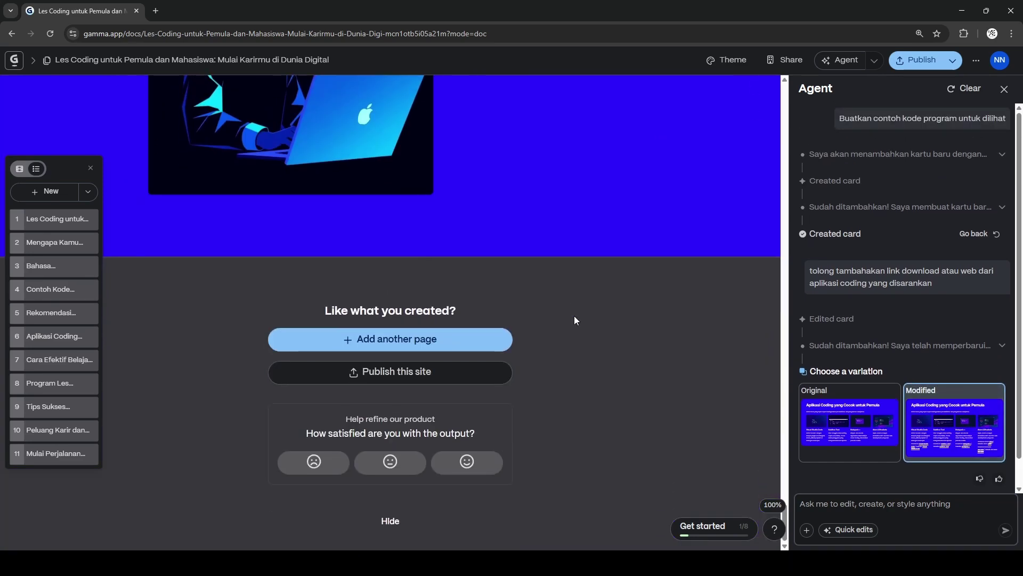
scroll(575, 316, up, 8)
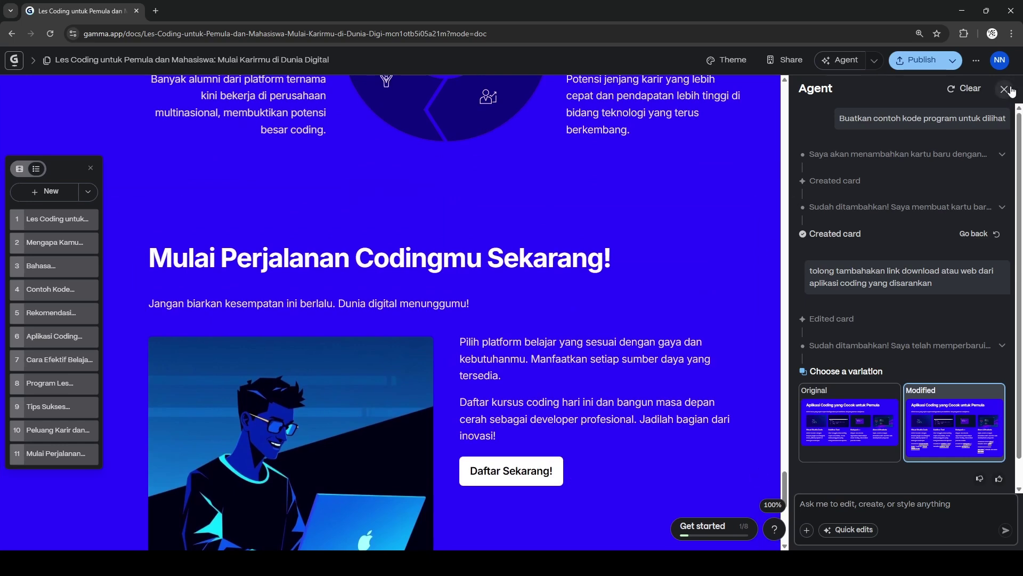
Step: Open the link and style settings of the closing card's "Daftar Sekarang!" button and close the AI agent
scroll(664, 253, down, 4)
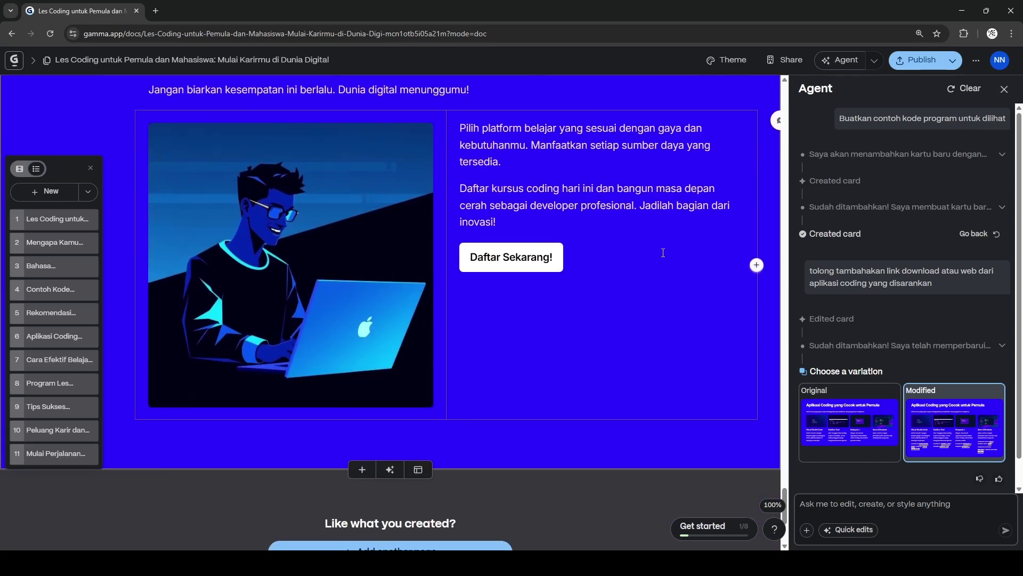
scroll(664, 253, down, 2)
scroll(664, 253, up, 3)
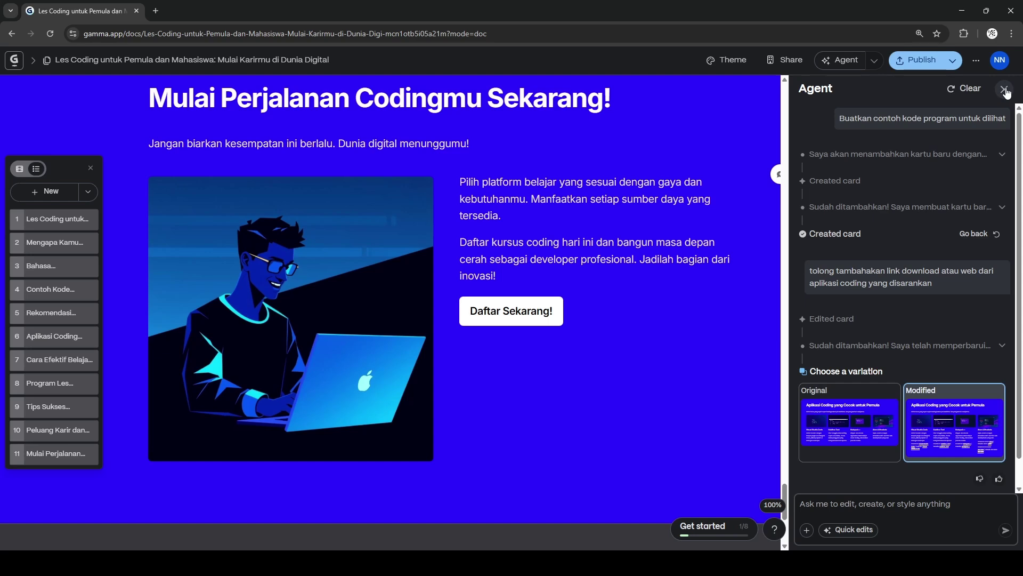
click(511, 311)
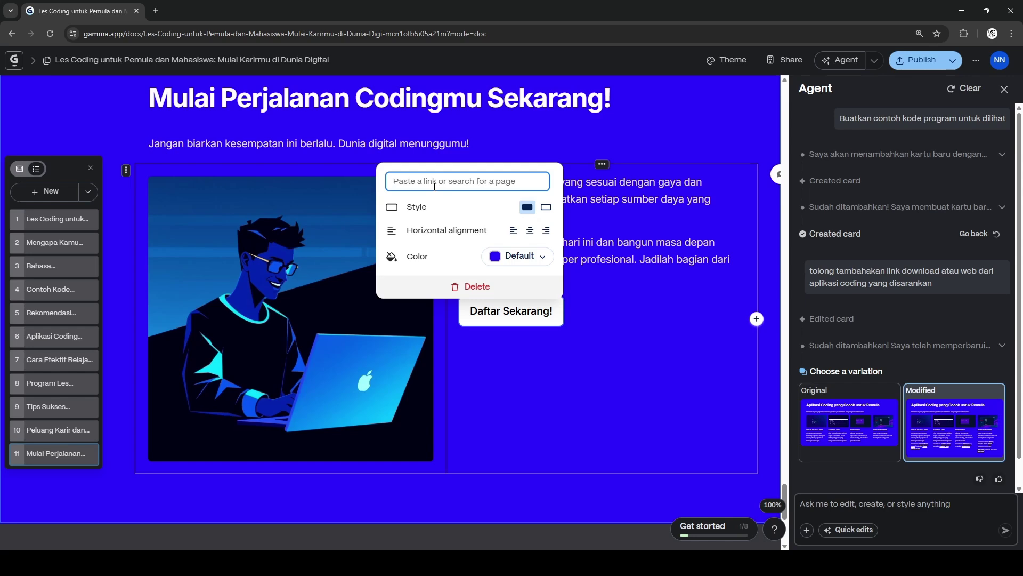
click(1004, 89)
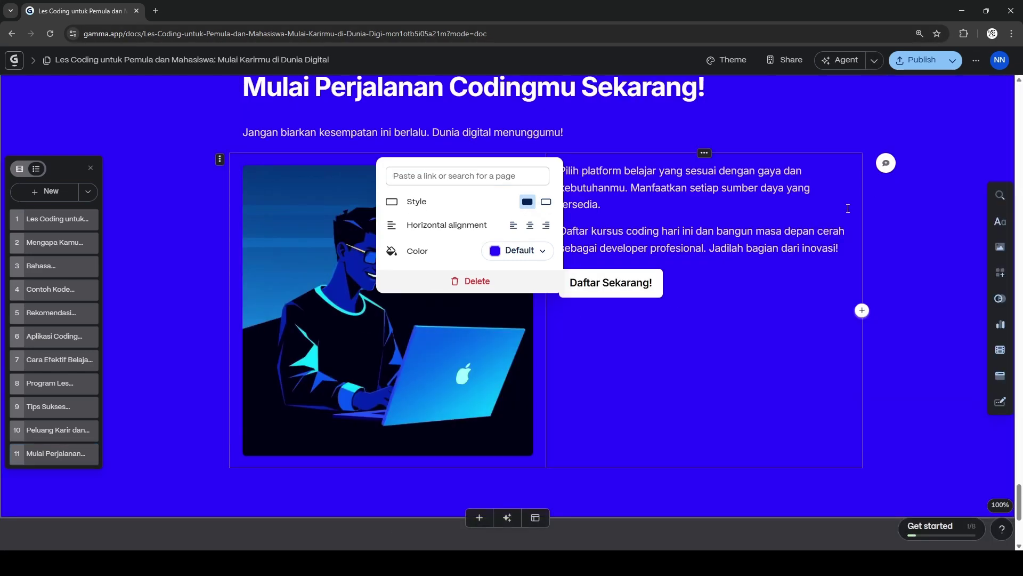
Step: Open gamma.app in a new browser tab and start a new AI creation generated from a prompt
click(155, 11)
text(gamma.app)
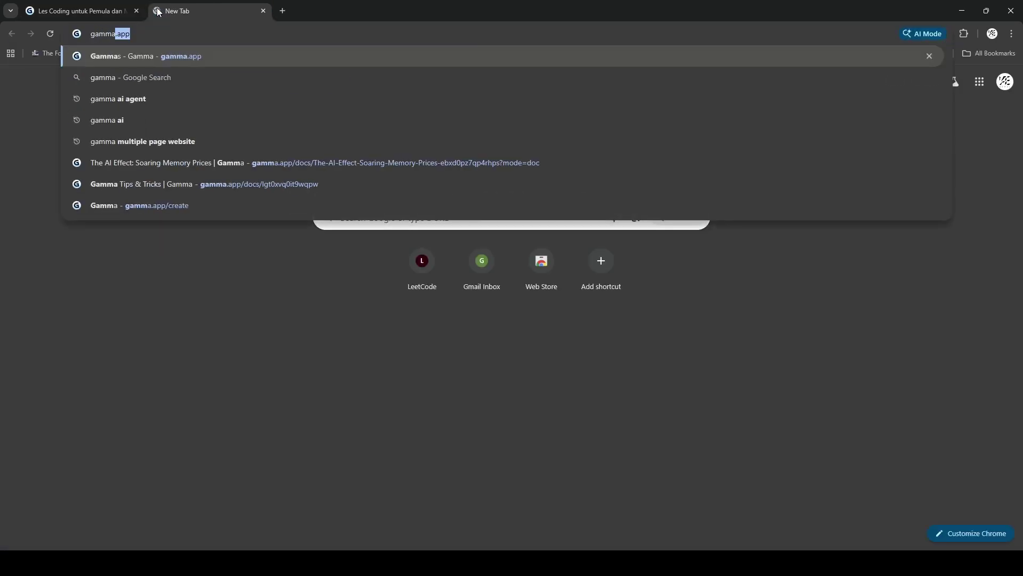
key(Return)
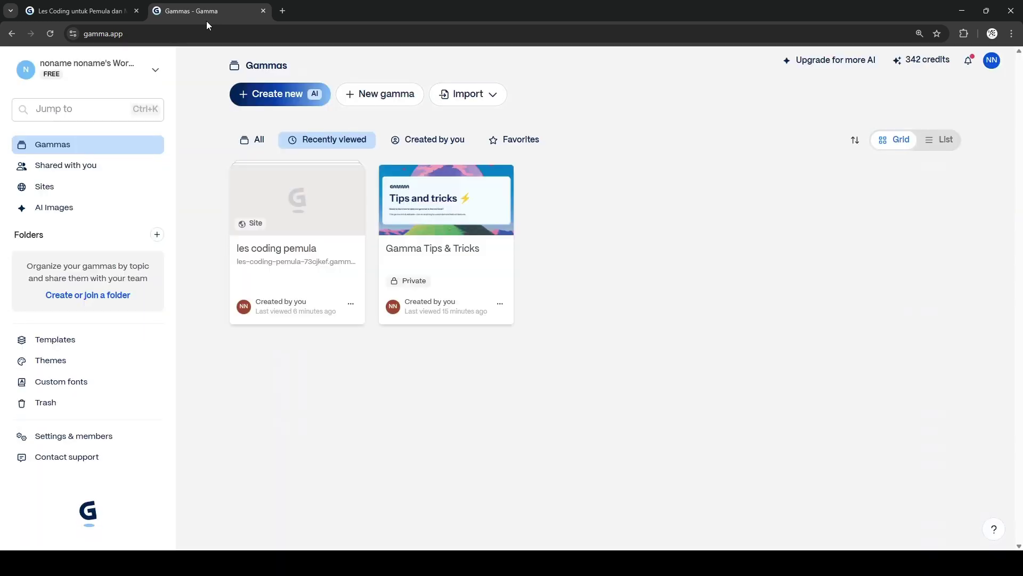
click(280, 96)
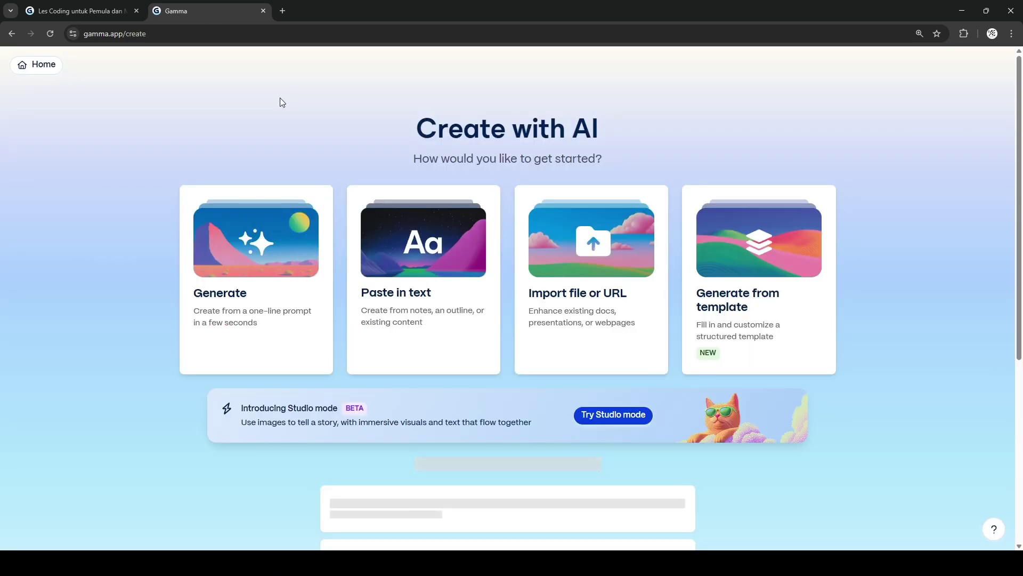
click(268, 295)
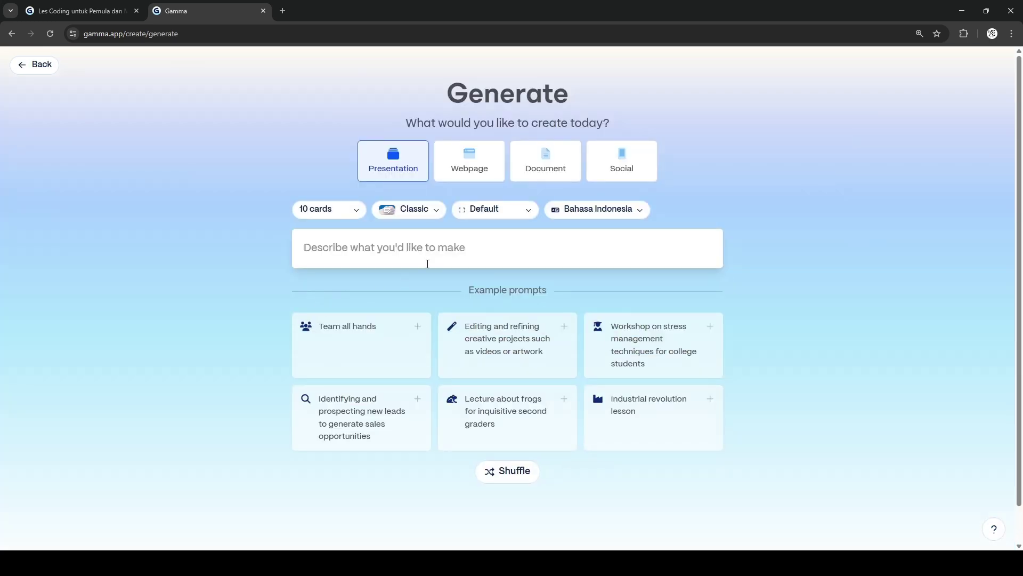
Step: Enter "Overview Blog LesCoding123" as the description of what to generate
click(429, 260)
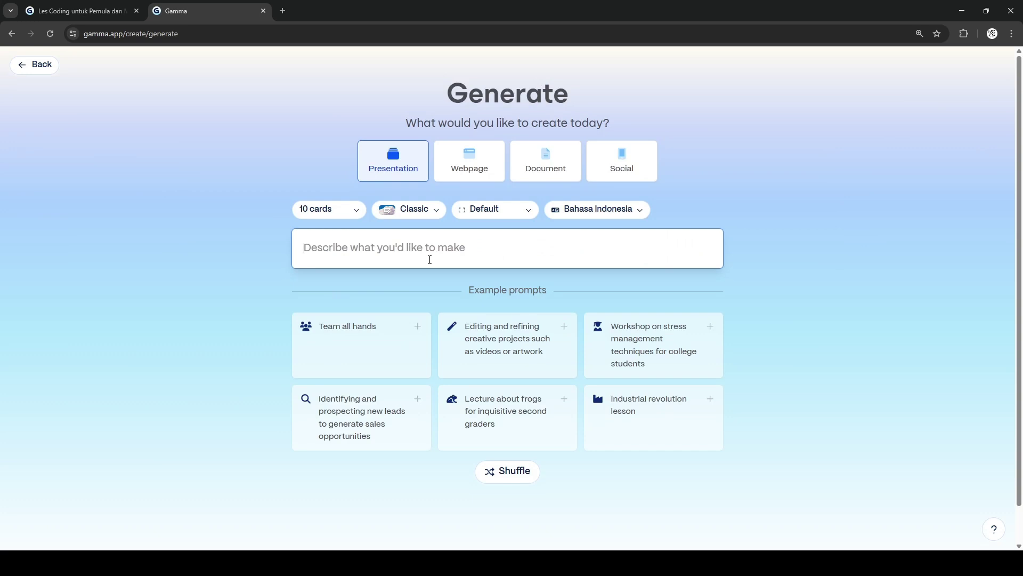
text(Overview Website L)
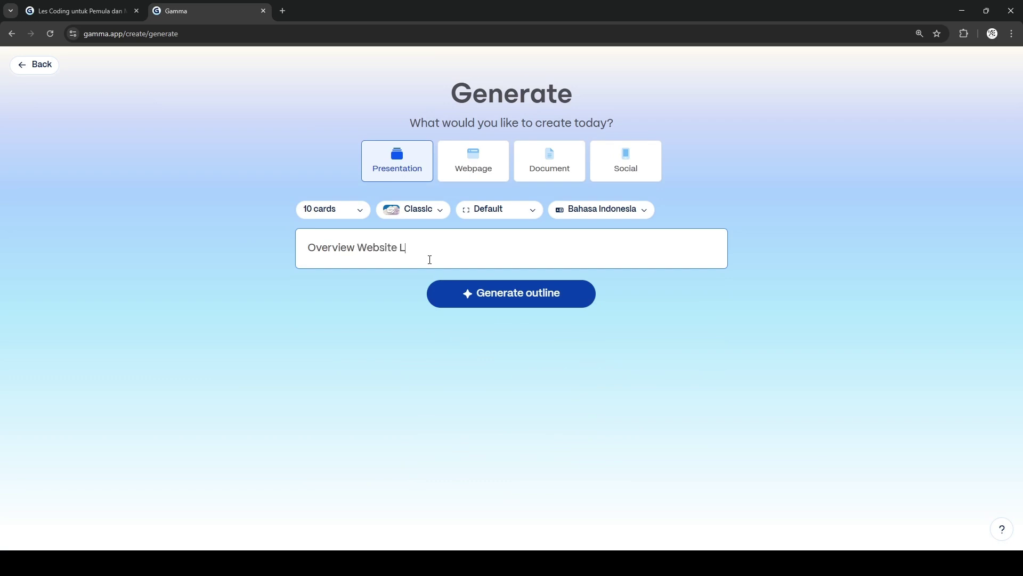
key(BackSpace)
key(BackSpace)
key(BackSpace)
key(BackSpace)
key(BackSpace)
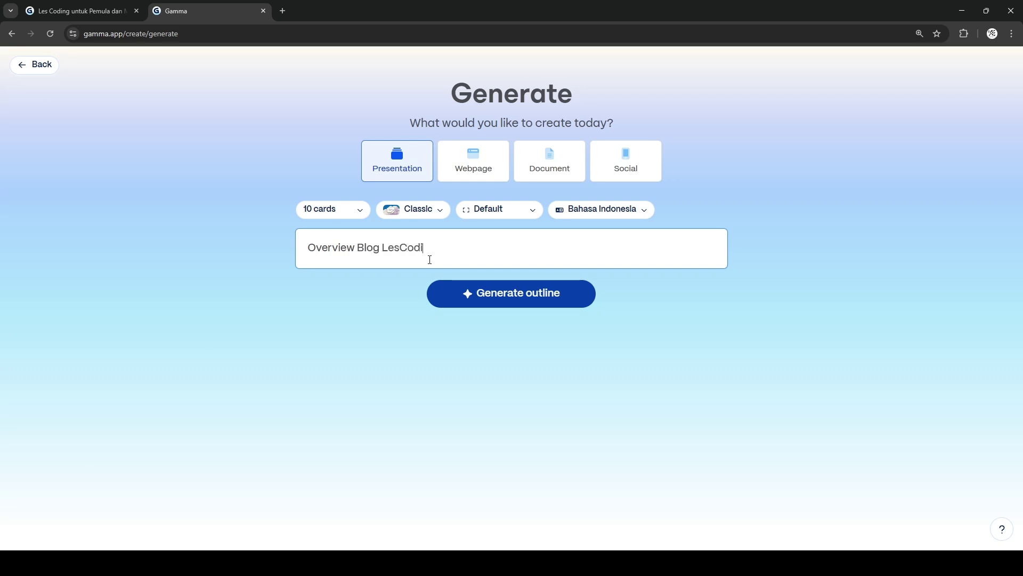
text(Blog LesCoding123)
Step: Set the output to a webpage with 5 cards and generate its outline
click(470, 155)
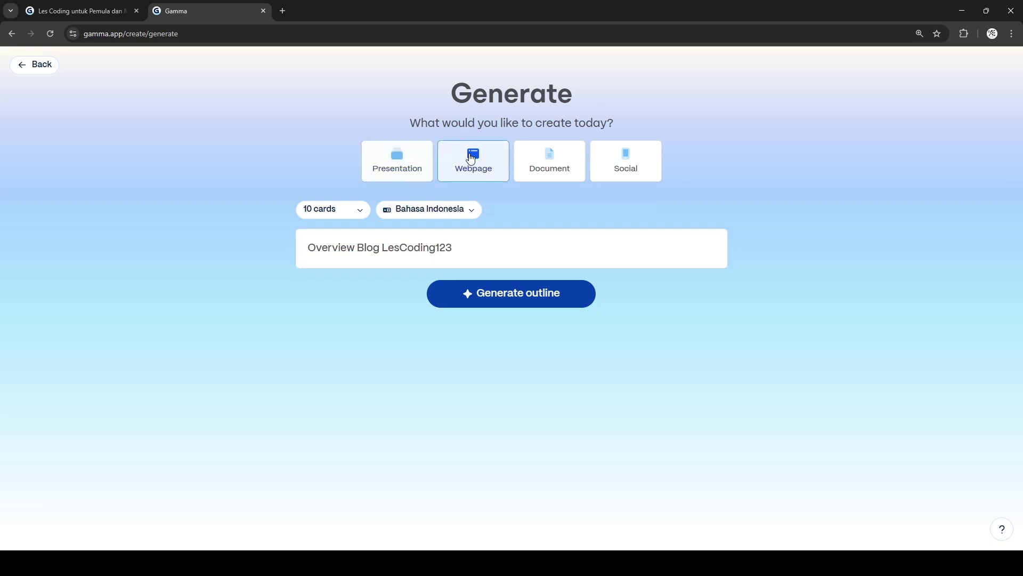
click(347, 211)
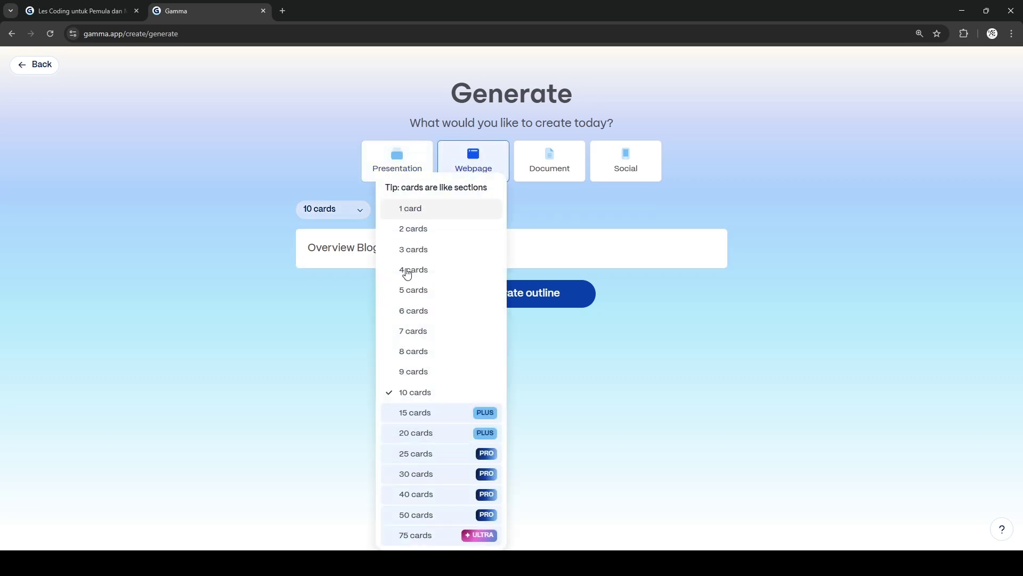
click(448, 289)
click(528, 297)
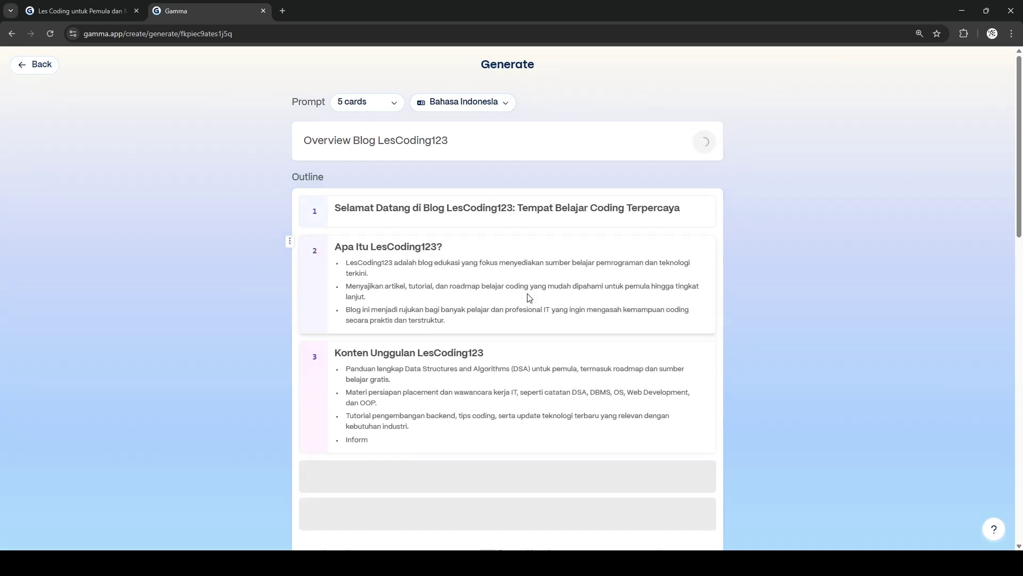
Step: Review the five-card LesCoding123 outline and generate the webpage from it
scroll(452, 326, down, 4)
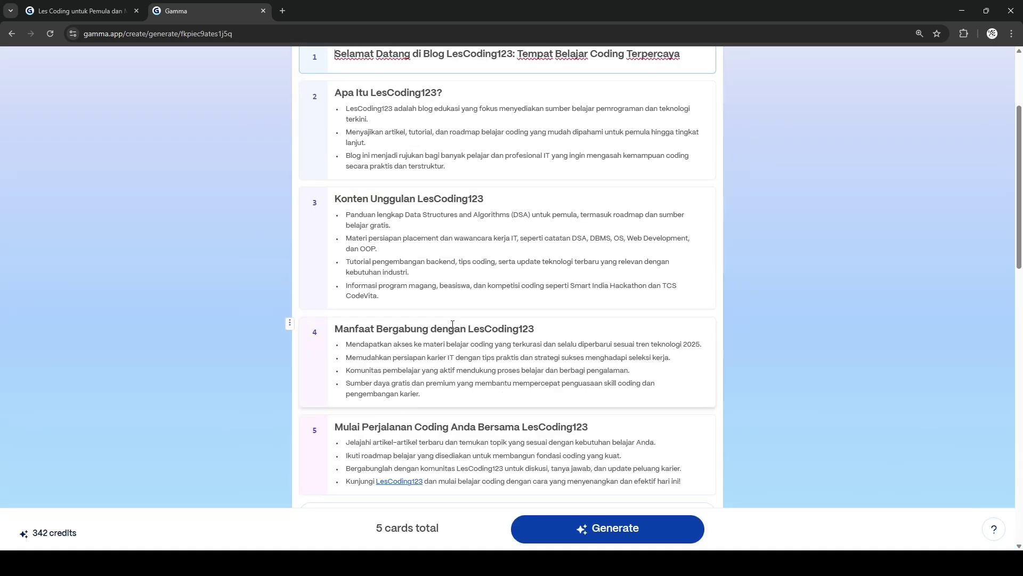
scroll(496, 474, down, 3)
click(580, 525)
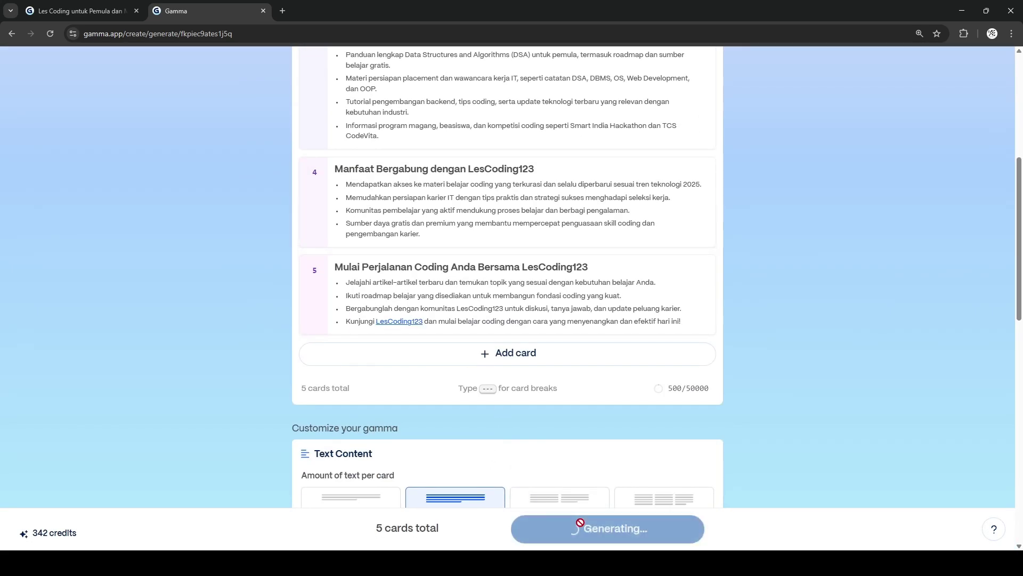
scroll(554, 423, down, 5)
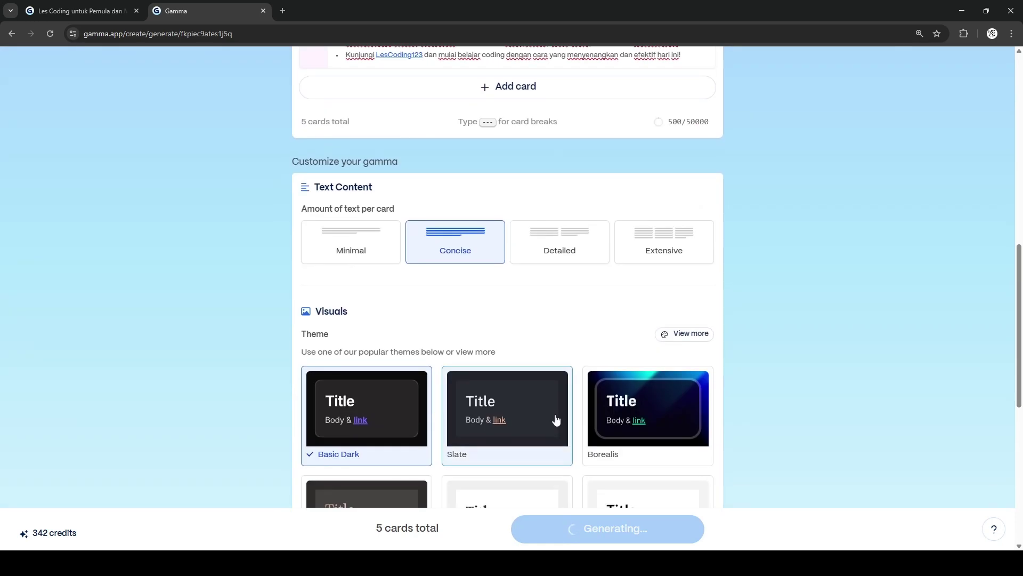
scroll(556, 420, down, 8)
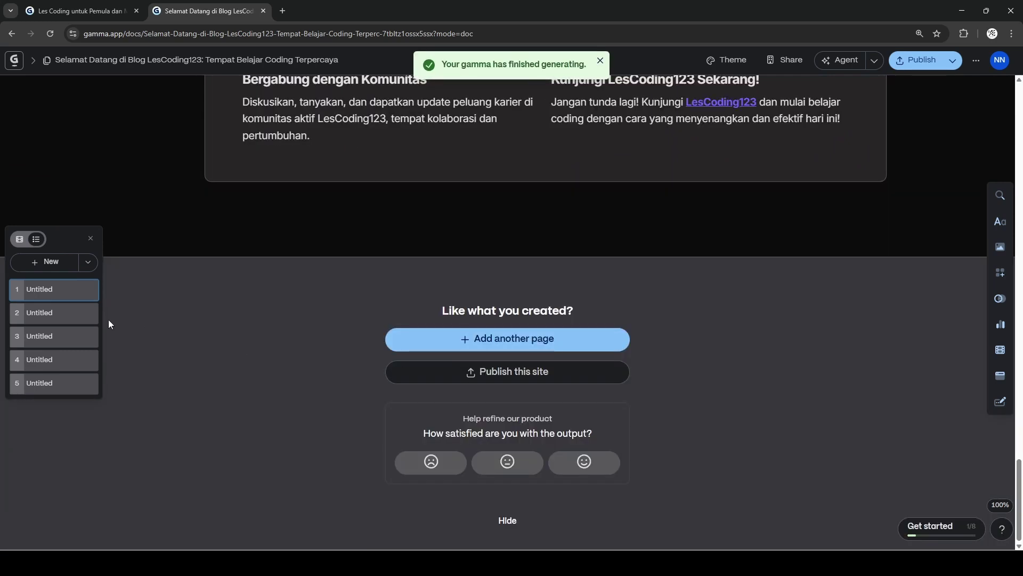
click(85, 267)
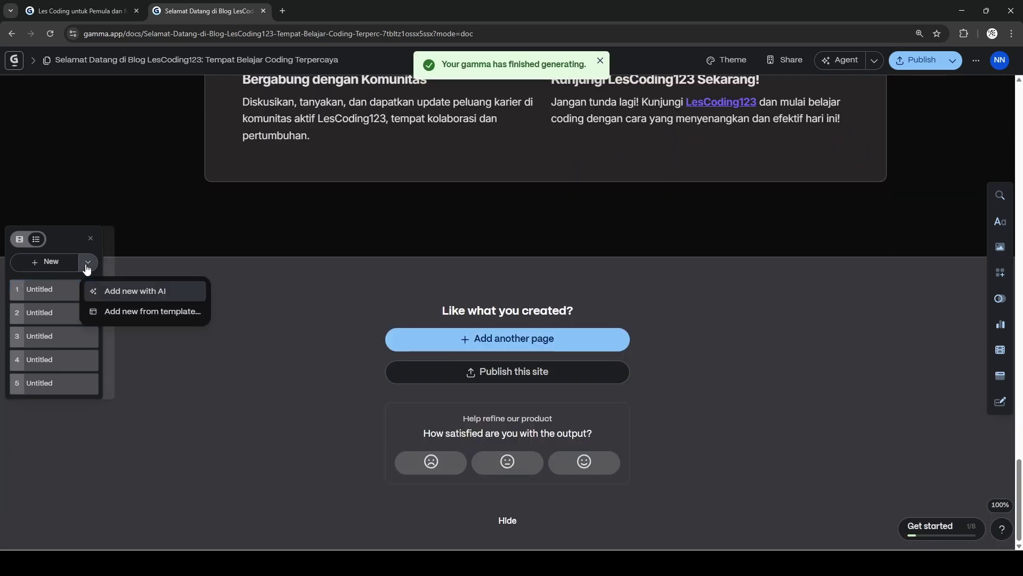
click(81, 269)
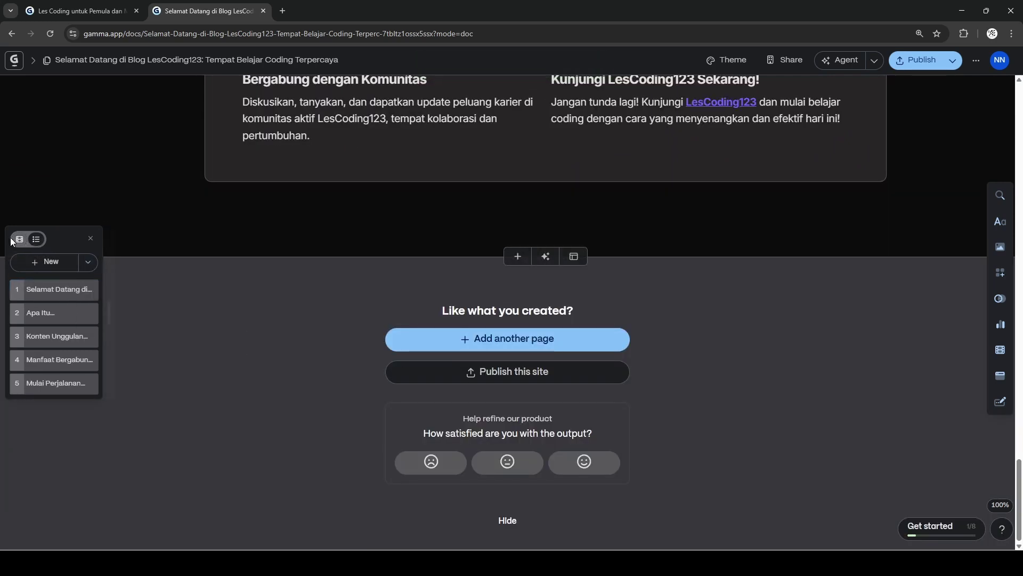
scroll(505, 307, up, 4)
scroll(505, 304, down, 4)
scroll(506, 304, up, 4)
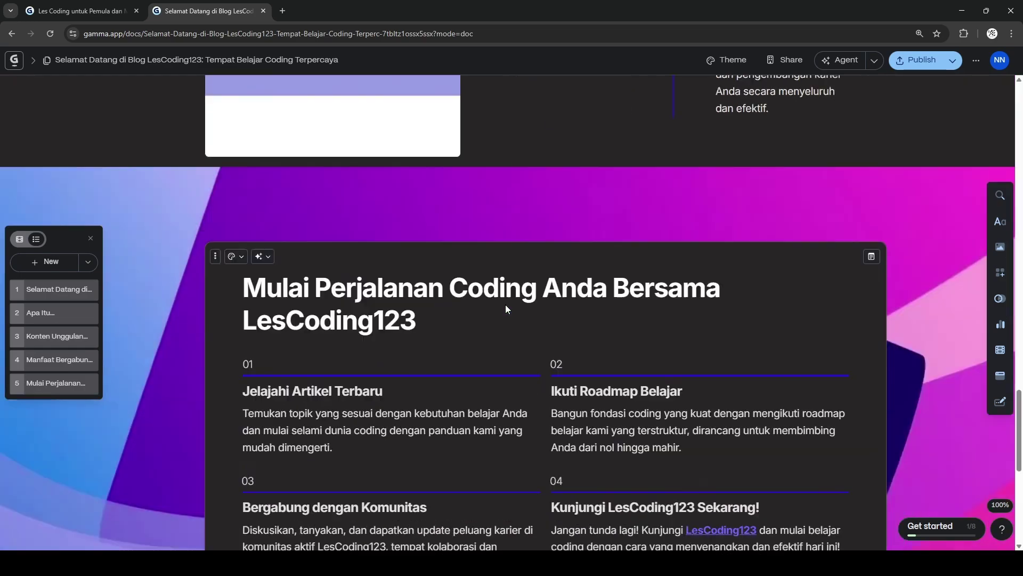
Step: Publish the LesCoding123 blog page as a site and open the published site
scroll(506, 305, down, 4)
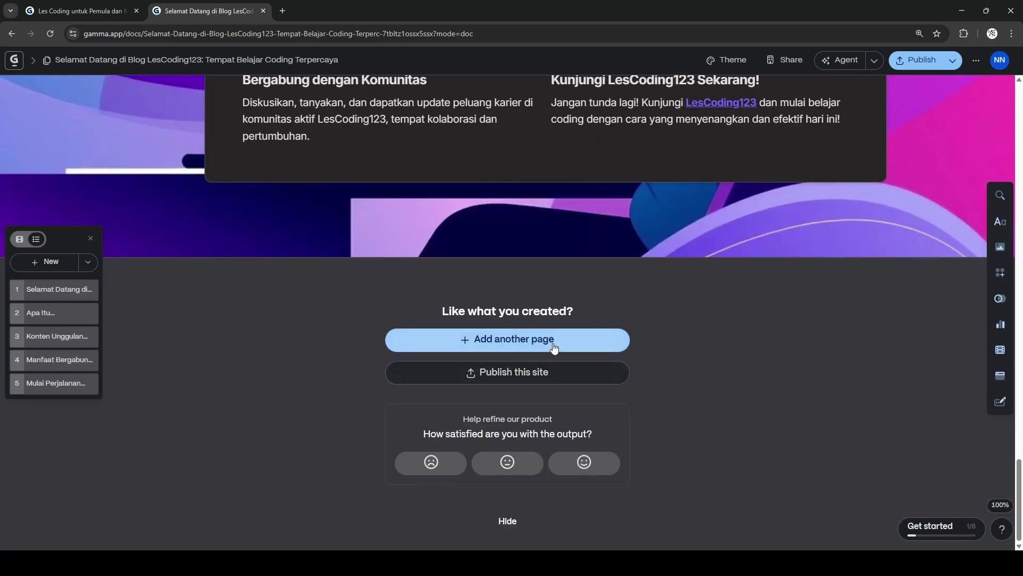
click(566, 372)
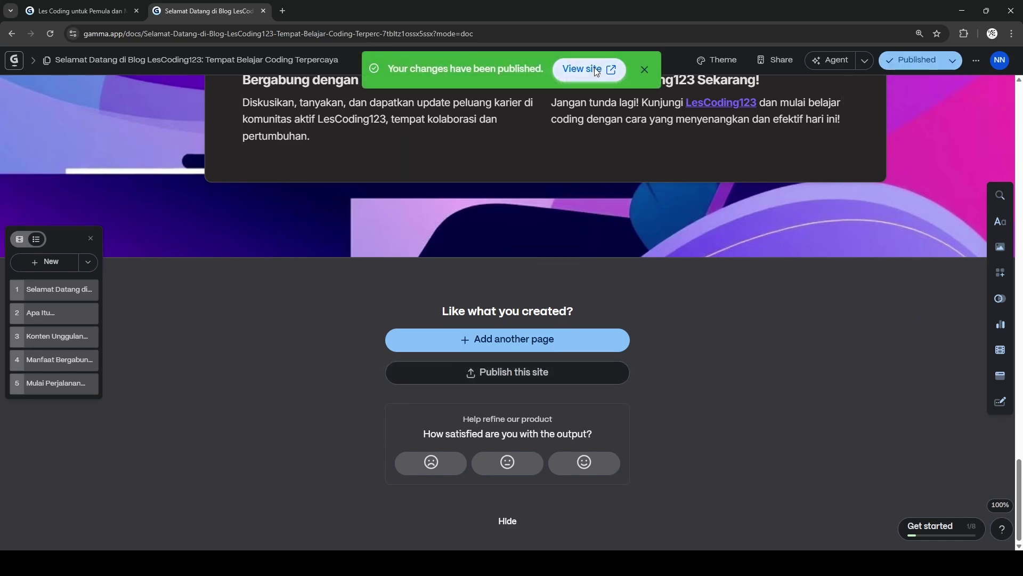
click(596, 70)
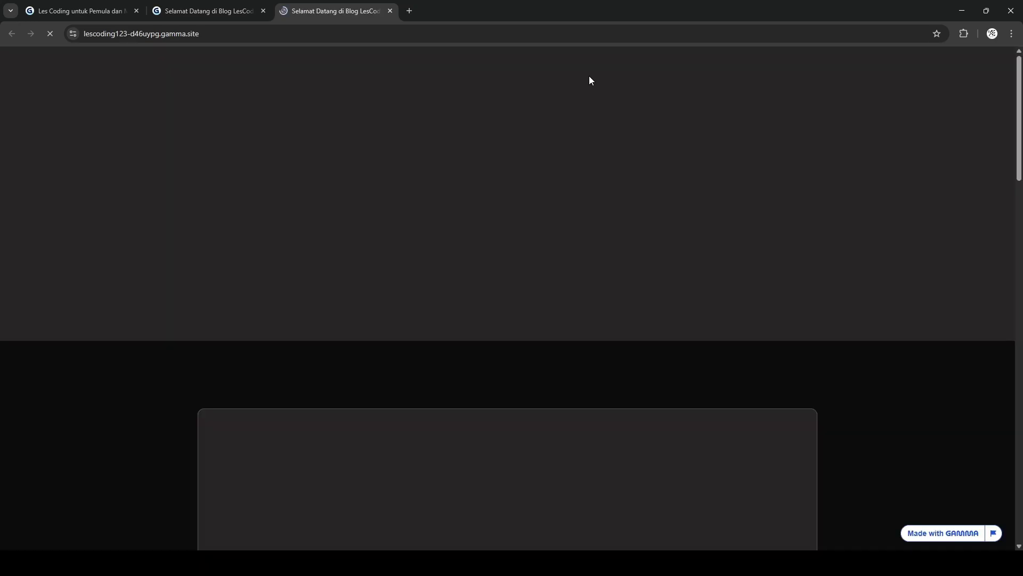
Step: Copy the published LesCoding123 blog site's address and add another button to the header of the coding-lessons page
click(213, 33)
key(ctrl+c)
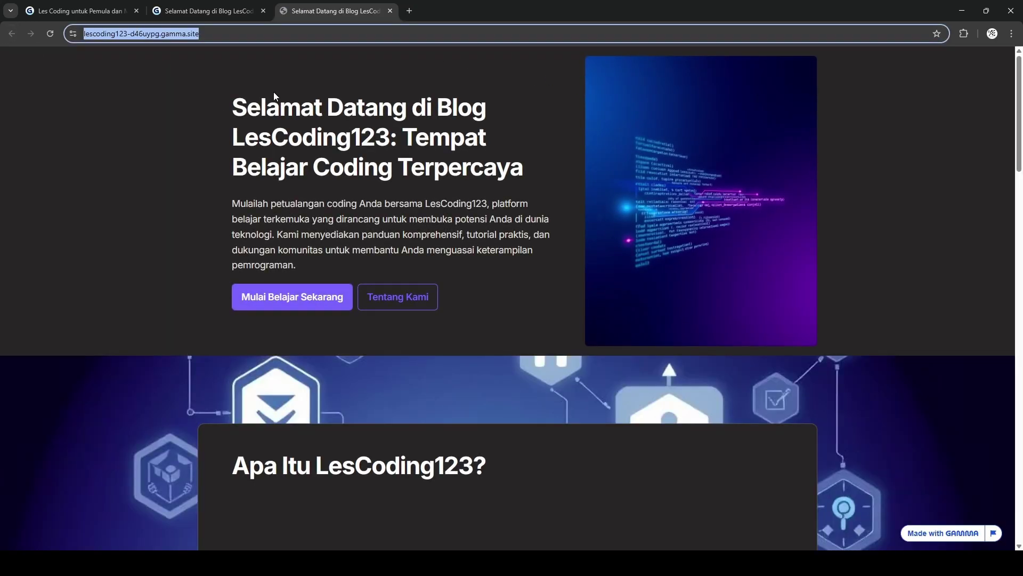
click(209, 9)
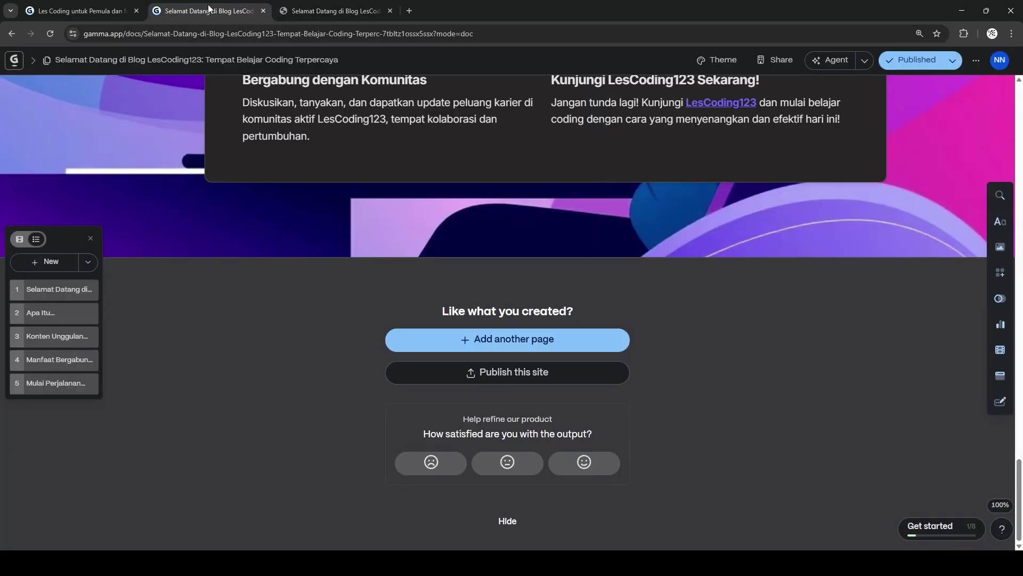
scroll(424, 159, up, 20)
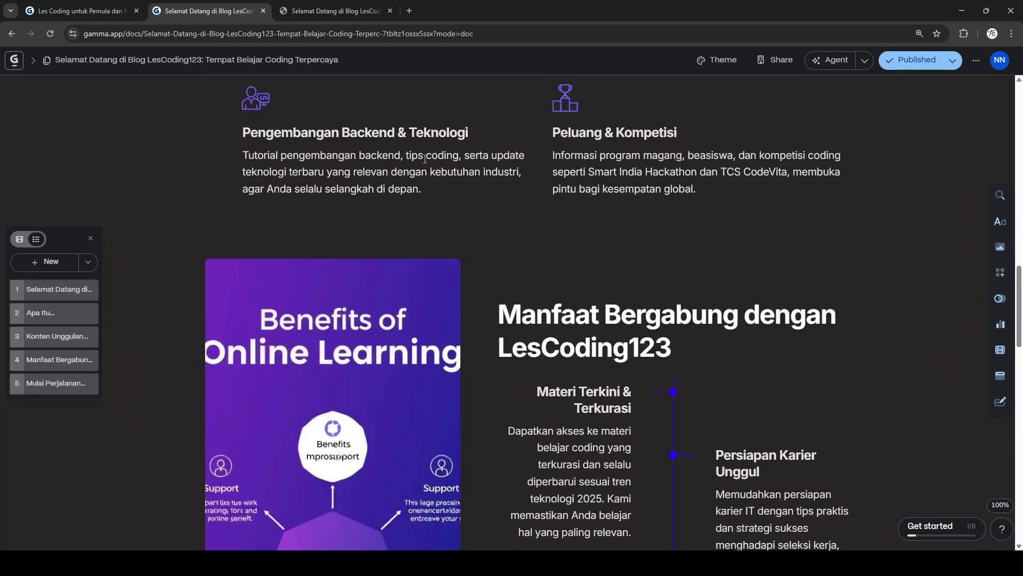
scroll(424, 159, up, 5)
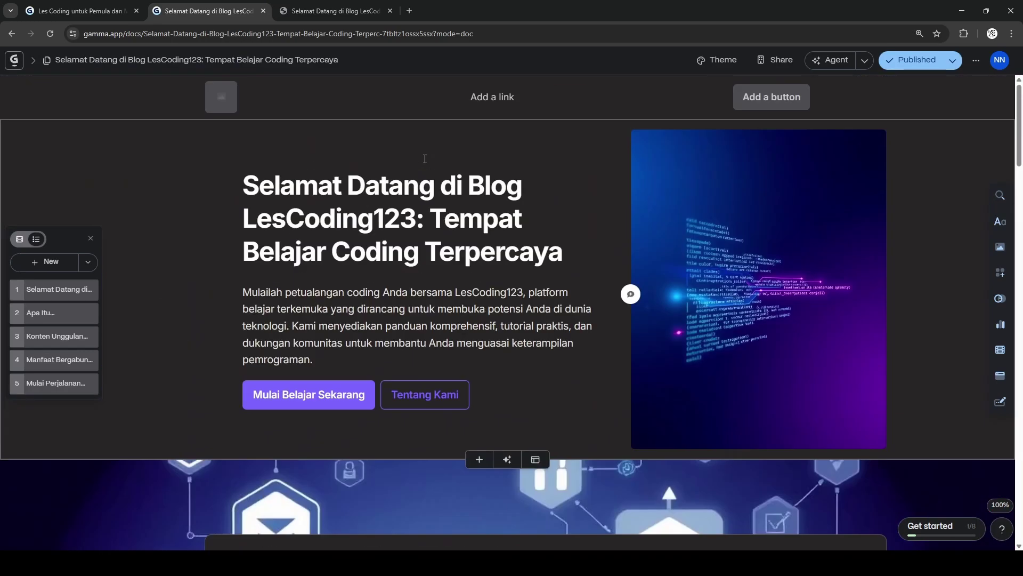
click(105, 6)
scroll(620, 186, up, 10)
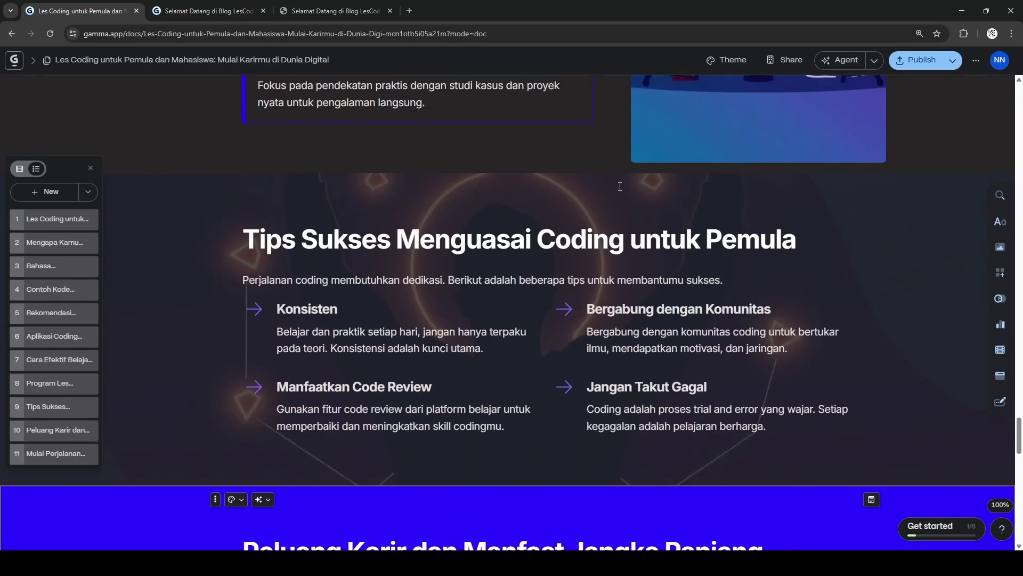
scroll(620, 186, up, 15)
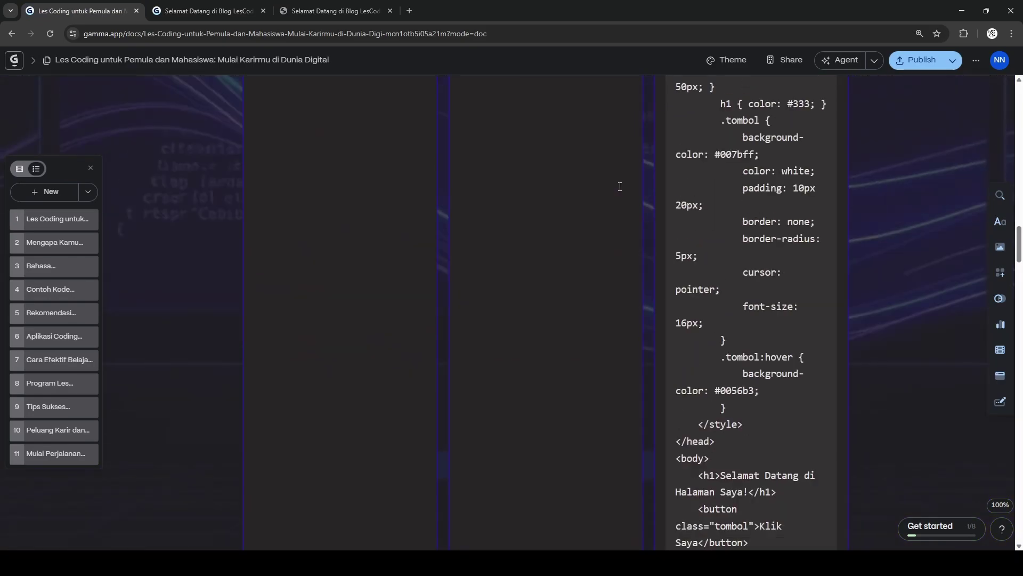
scroll(620, 186, up, 4)
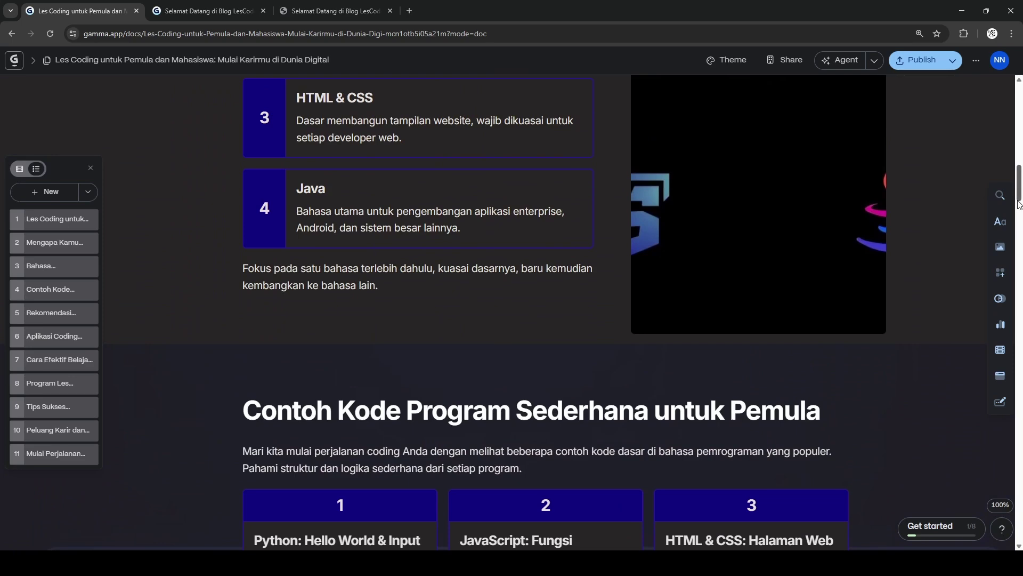
drag(1020, 181, 1019, 93)
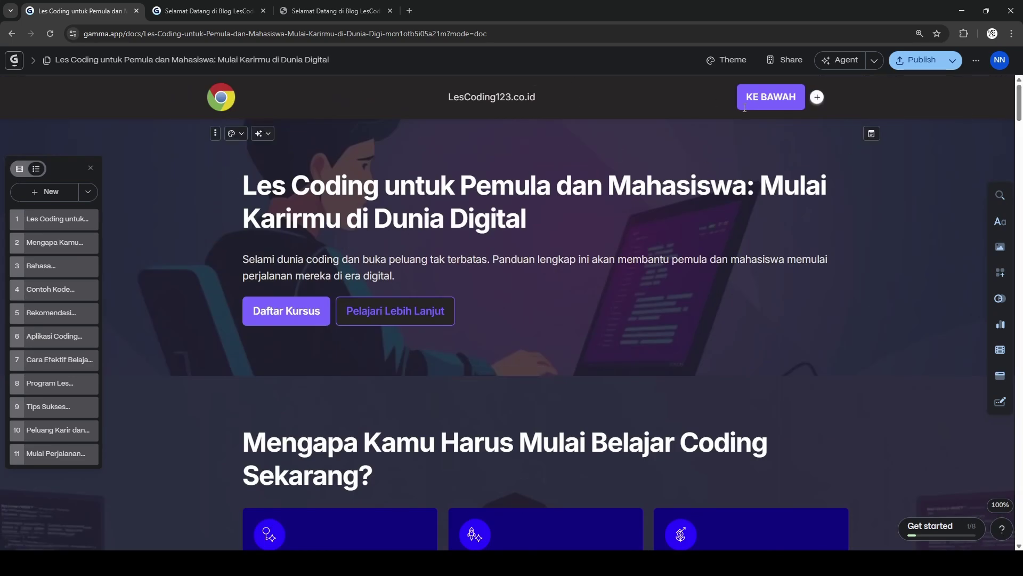
click(818, 99)
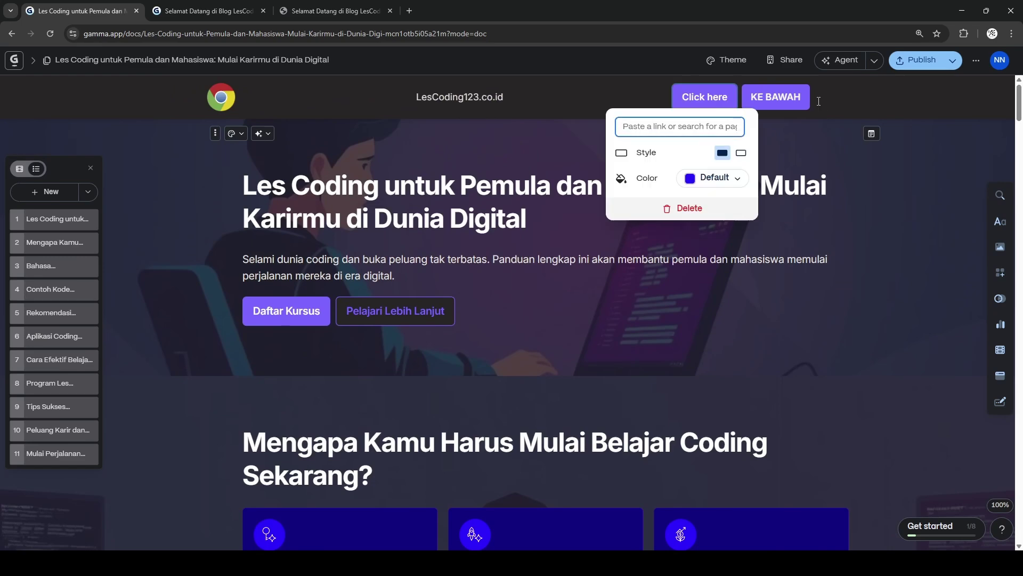
text(HOME)
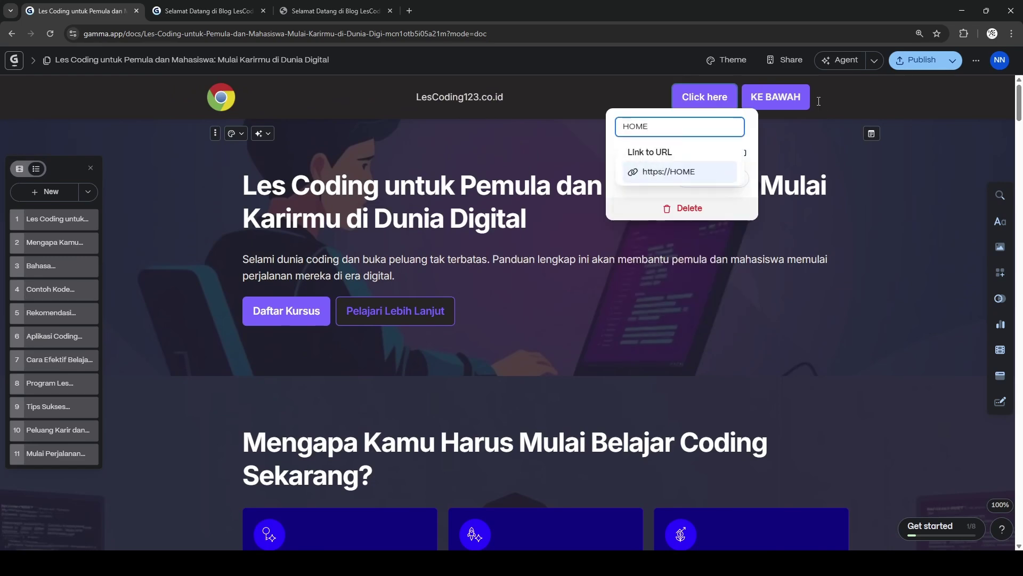
key(BackSpace)
key(BackSpace)
key(BackSpace)
key(BackSpace)
Step: Link the new header button to the copied lescoding123-d46uypg.gamma.site address and label it HOME
key(ctrl+v)
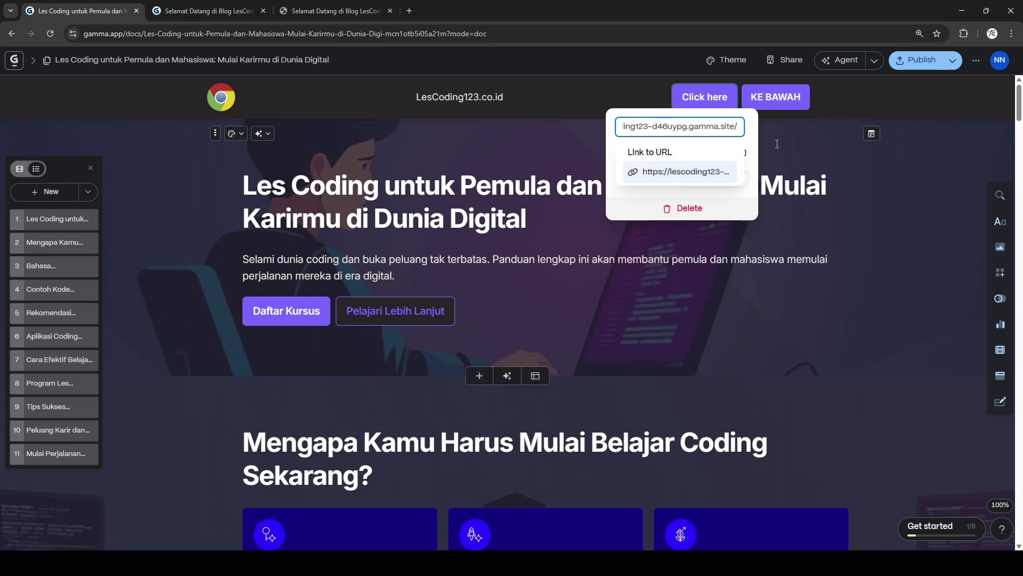
key(Return)
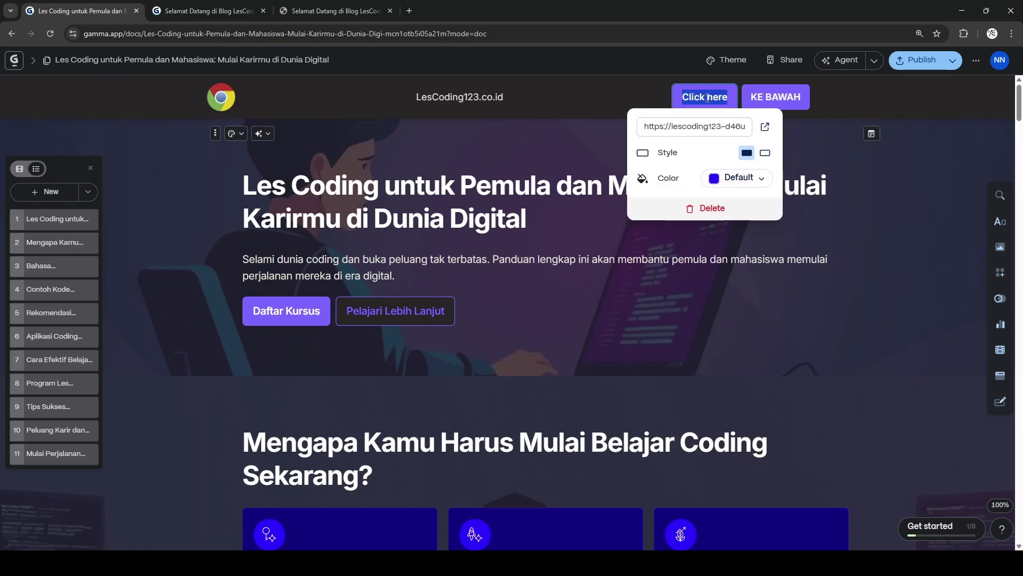
text(HOME)
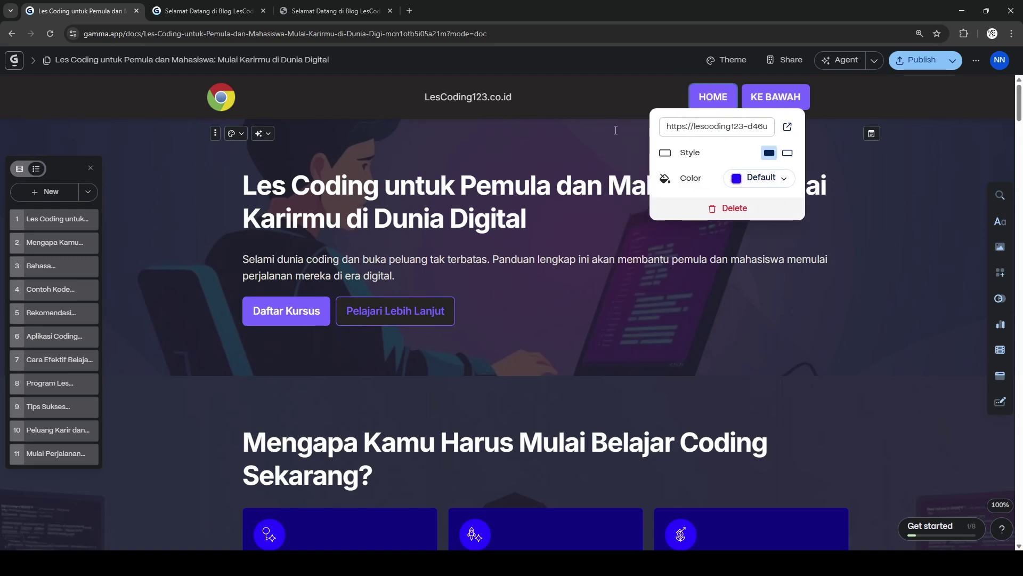
click(615, 130)
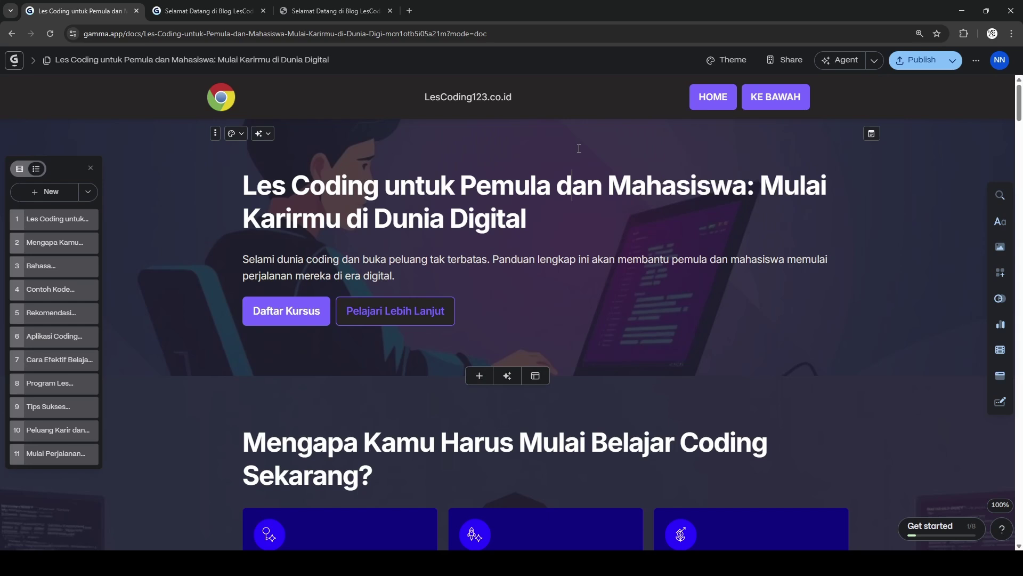
Step: Publish the coding-lessons page's changes and open the live site to copy its address
click(902, 58)
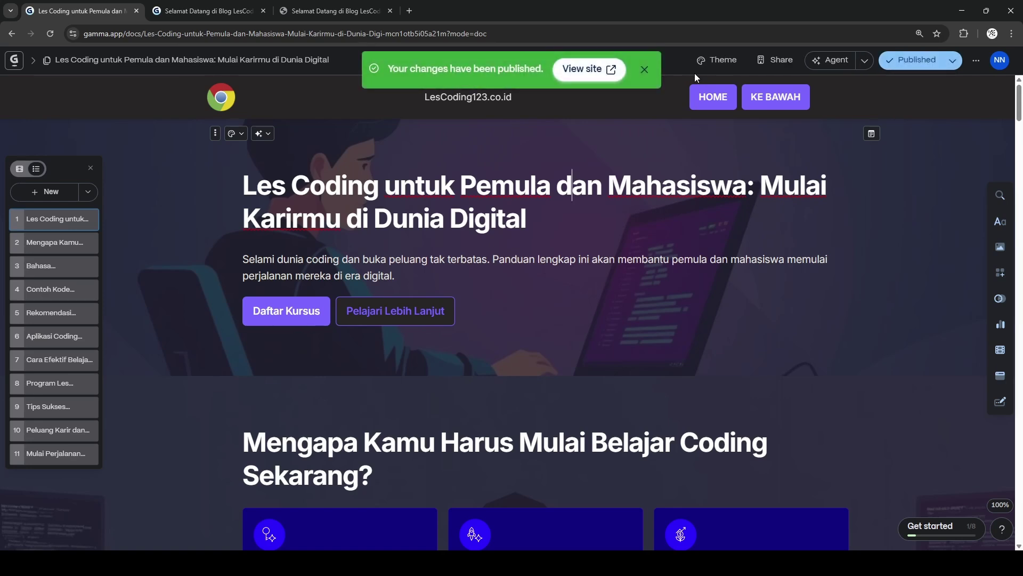
click(586, 68)
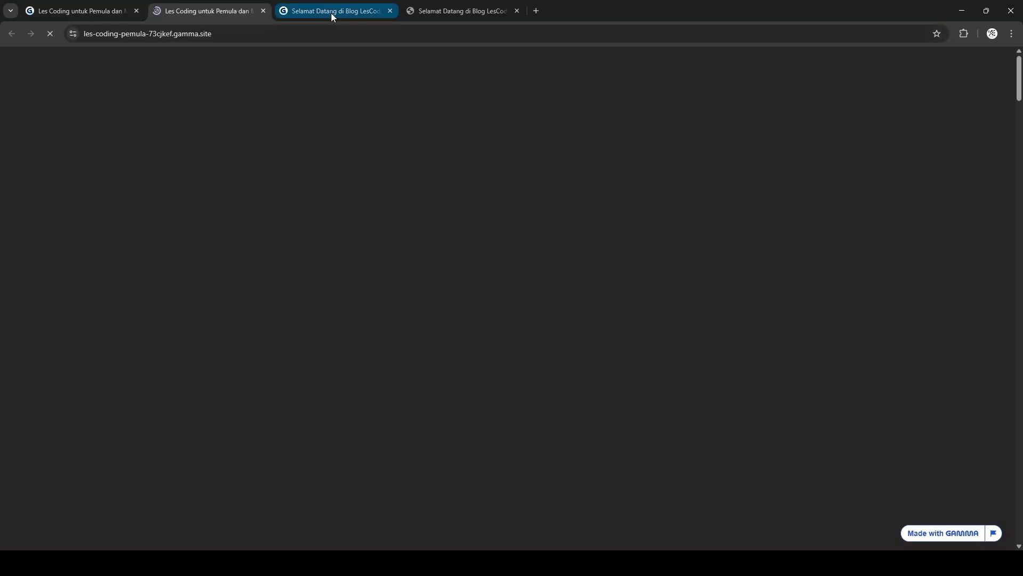
click(299, 31)
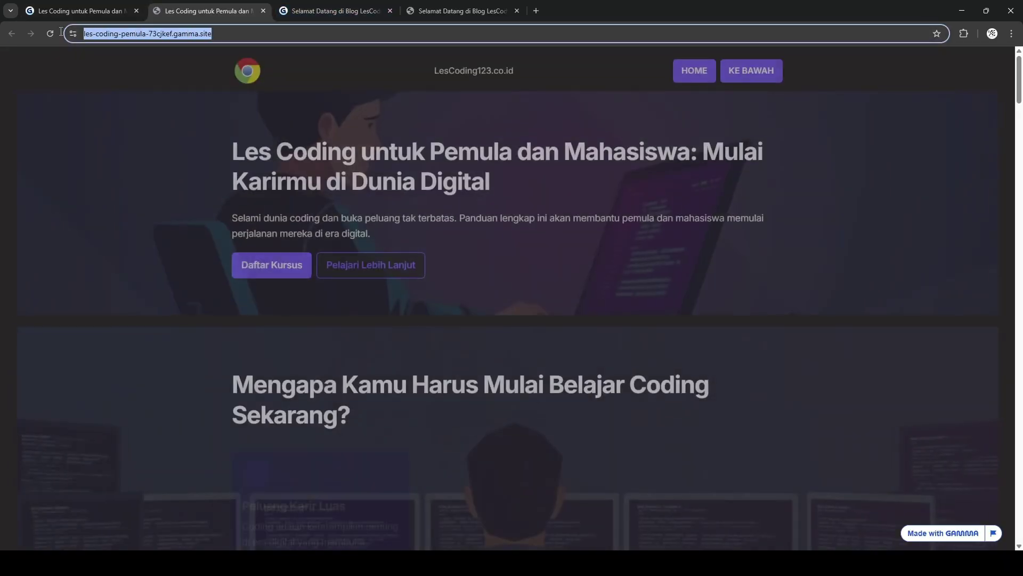
Step: Add a link to the blog page's header and try to set its target to LesCoding123.co.id
click(330, 10)
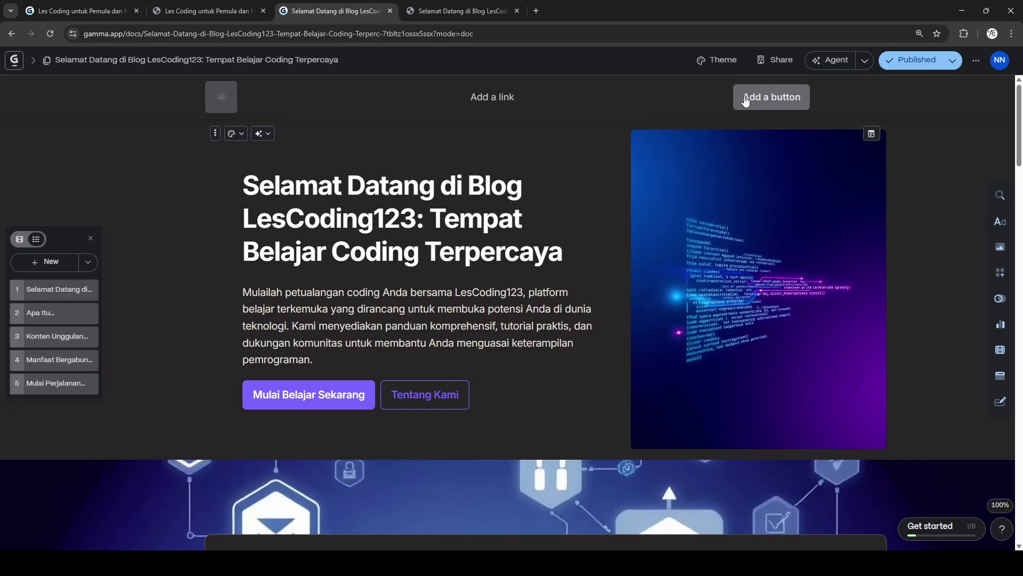
click(511, 102)
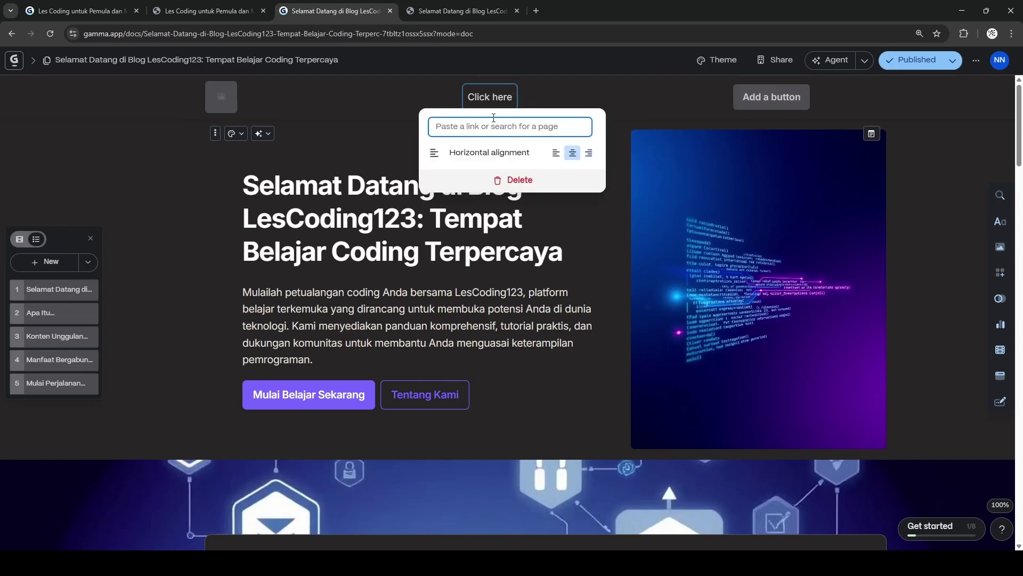
text(LEs)
key(BackSpace)
key(BackSpace)
text(es)
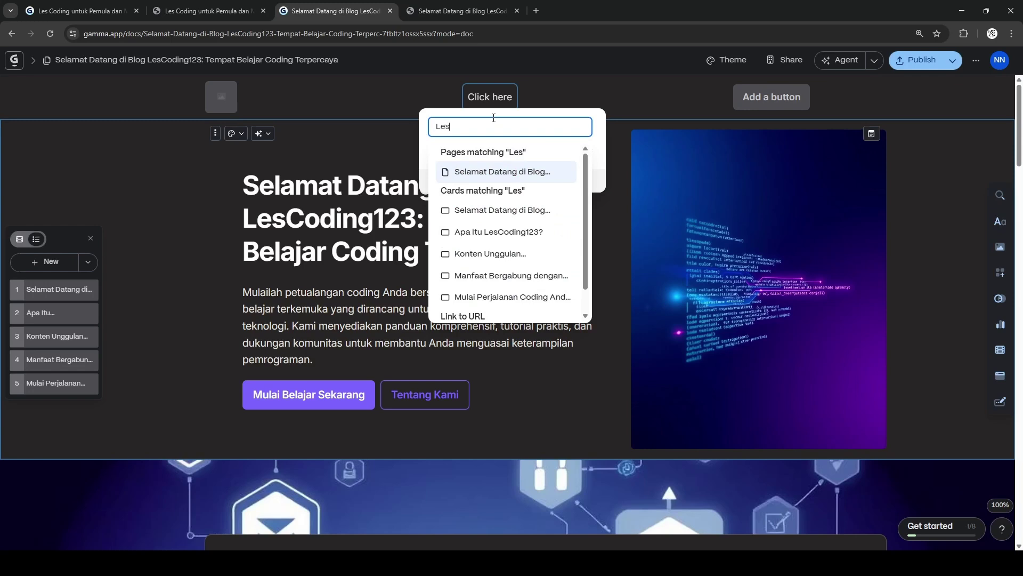
text(Coding123.co)
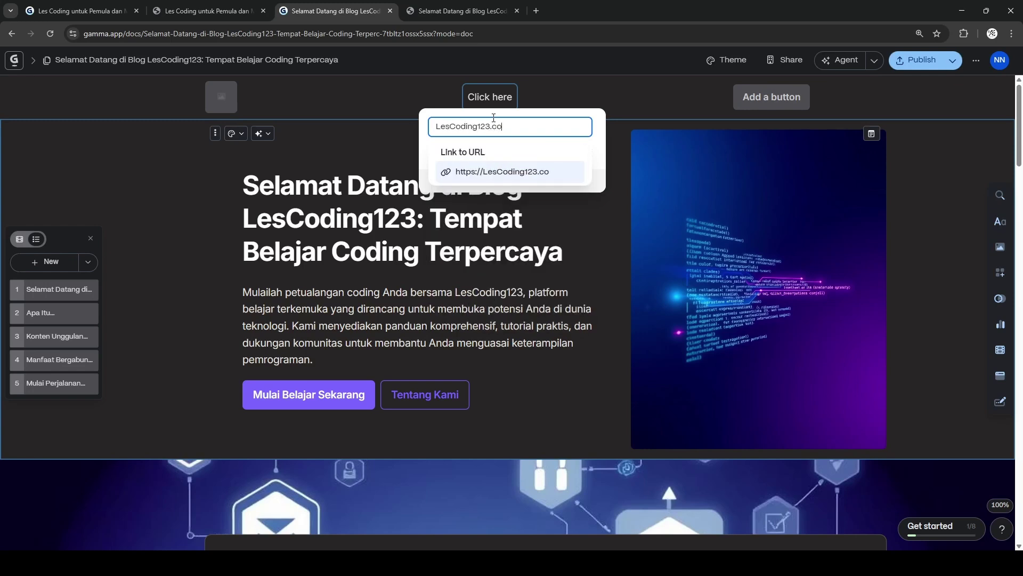
text(.id)
key(Return)
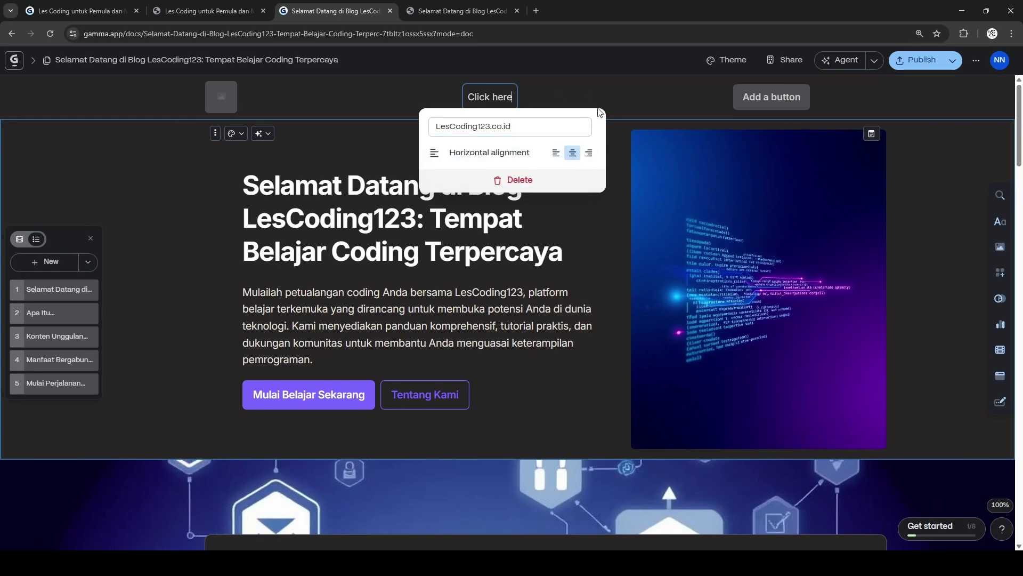
Step: Replace the blog header link's label with LesCoding123.co.id and add a button to the same header
click(501, 97)
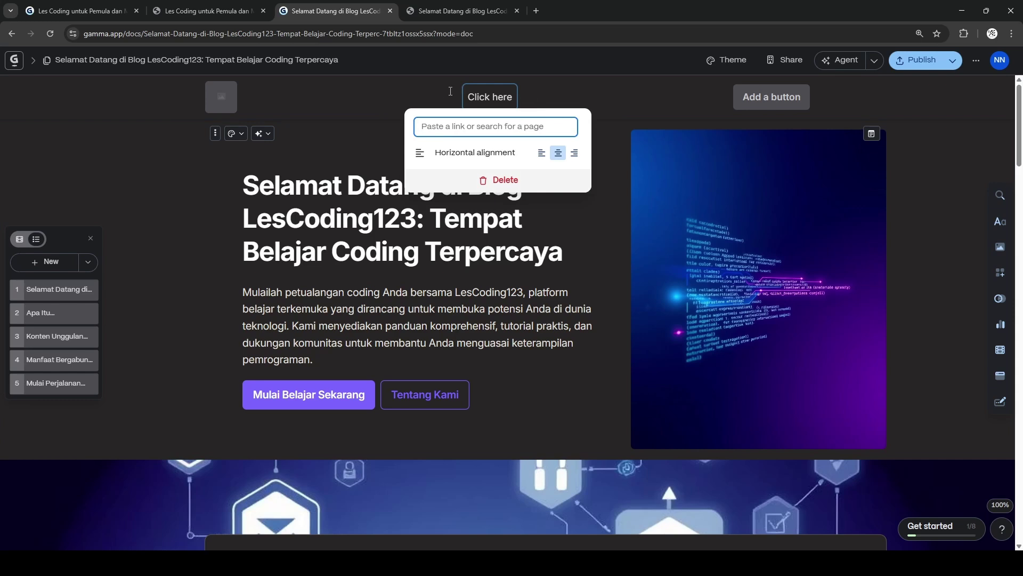
click(506, 97)
key(BackSpace)
key(BackSpace)
key(BackSpace)
key(BackSpace)
key(BackSpace)
key(BackSpace)
key(BackSpace)
key(BackSpace)
key(BackSpace)
key(BackSpace)
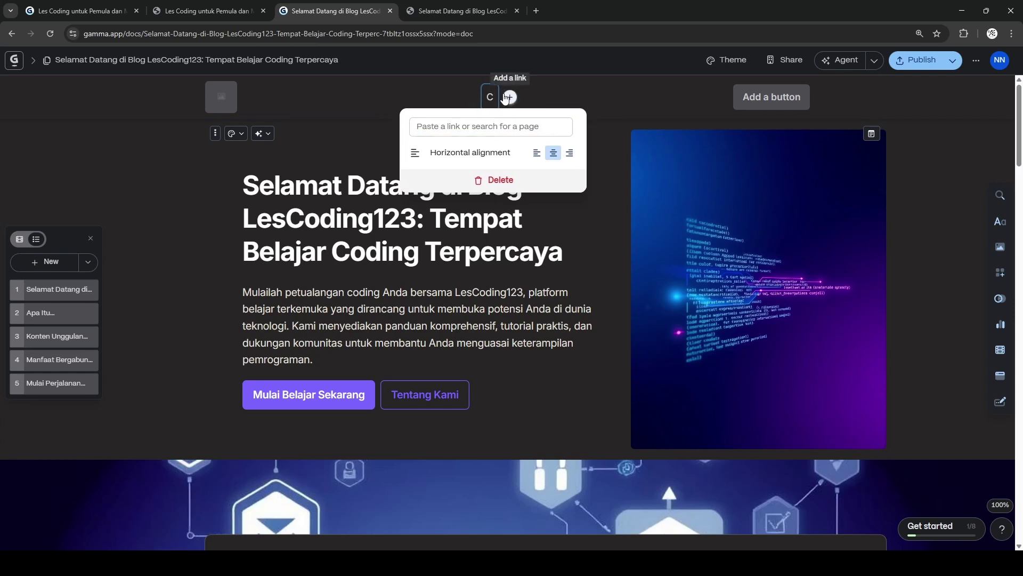
text(LesCod)
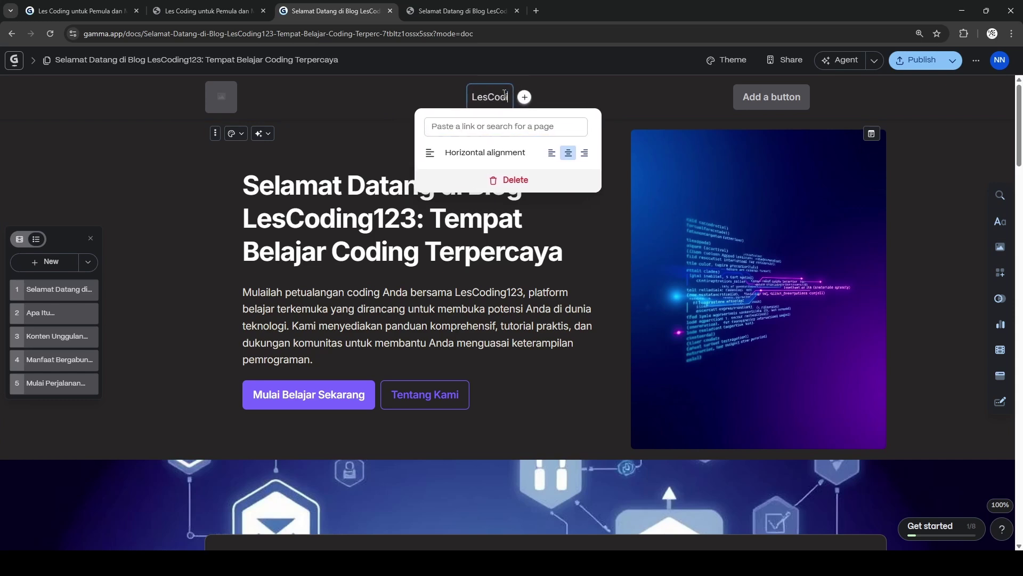
text(ing123.co)
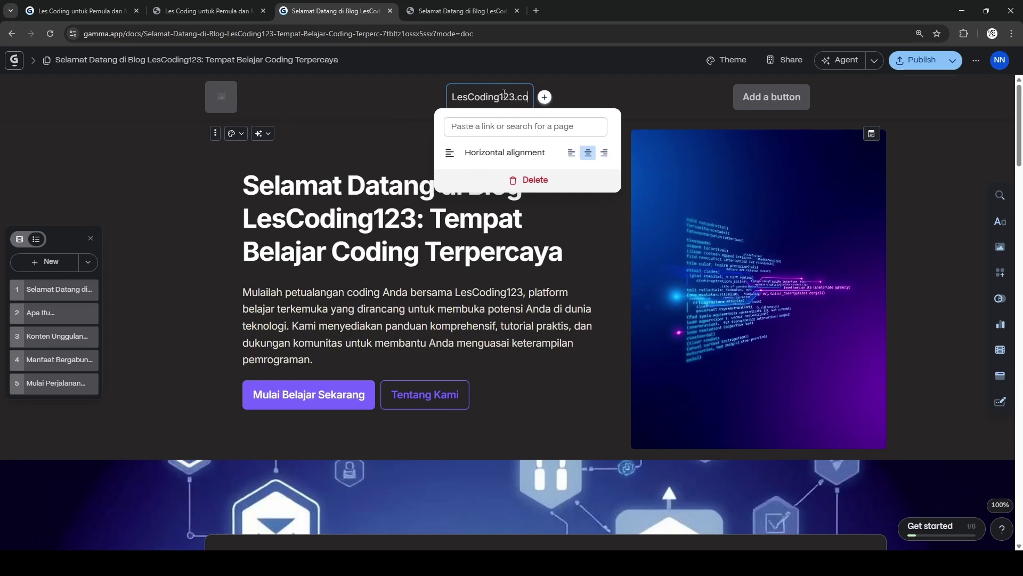
text(.id)
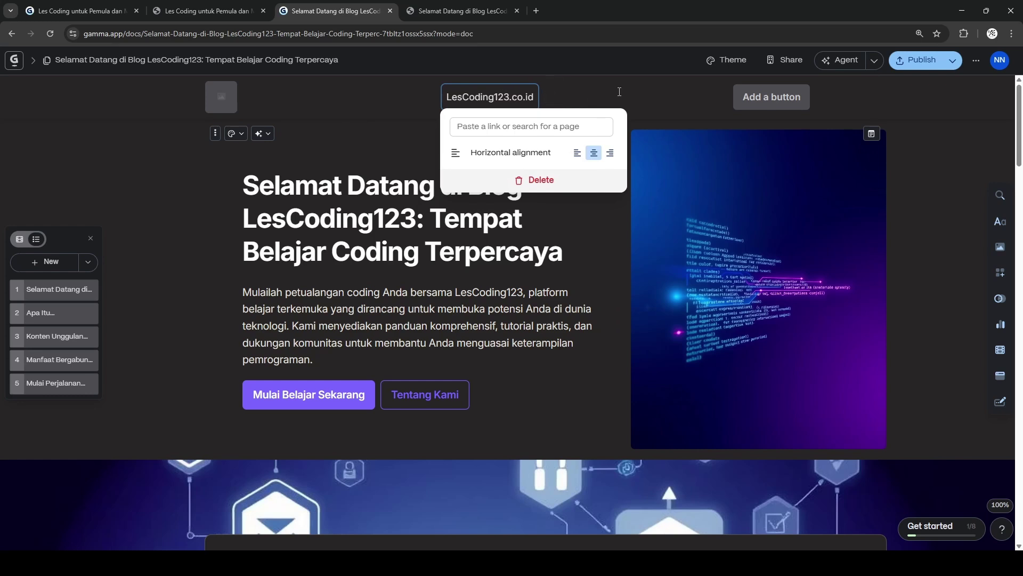
click(746, 96)
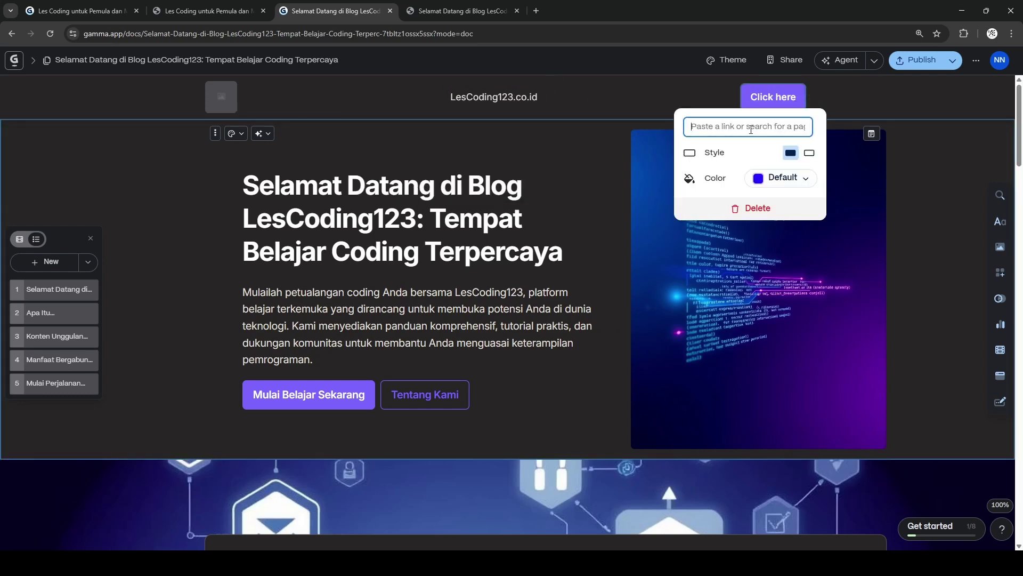
text(KE)
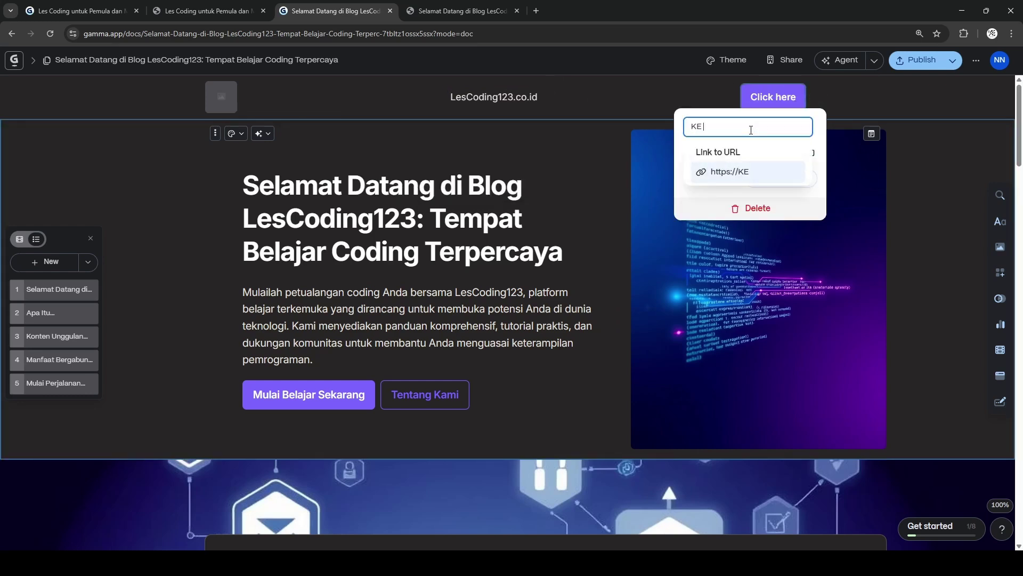
key(BackSpace)
text(e REKOMENDASI)
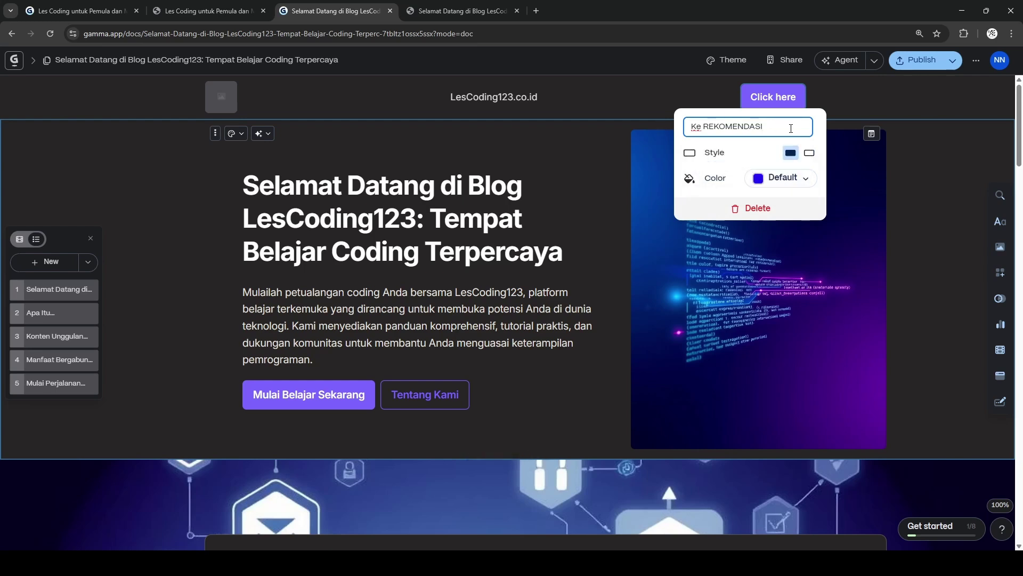
key(ctrl+a)
key(End)
key(shift+Left)
key(shift+Left)
key(shift+Left)
key(shift+Left)
key(shift+Left)
key(shift+Left)
key(shift+Left)
key(shift+Left)
key(shift+Left)
key(shift+Left)
key(shift+Left)
key(shift+Left)
key(shift+Left)
key(shift+Left)
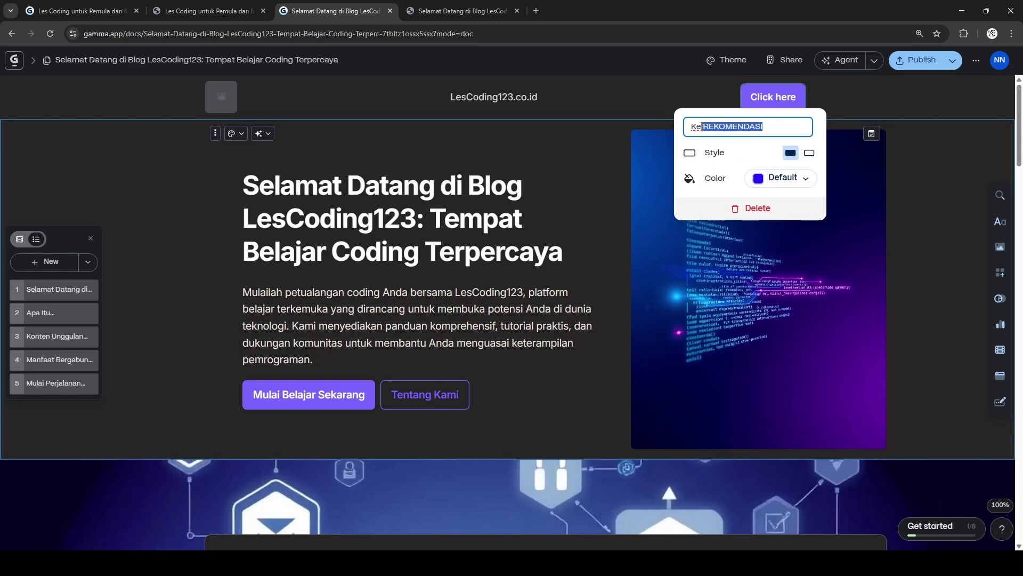
key(BackSpace)
Step: Link the blog header button to the copied les-coding-pemula-73cjkef.gamma.site address and label it REKOMENDASI PEMULA
key(ctrl+v)
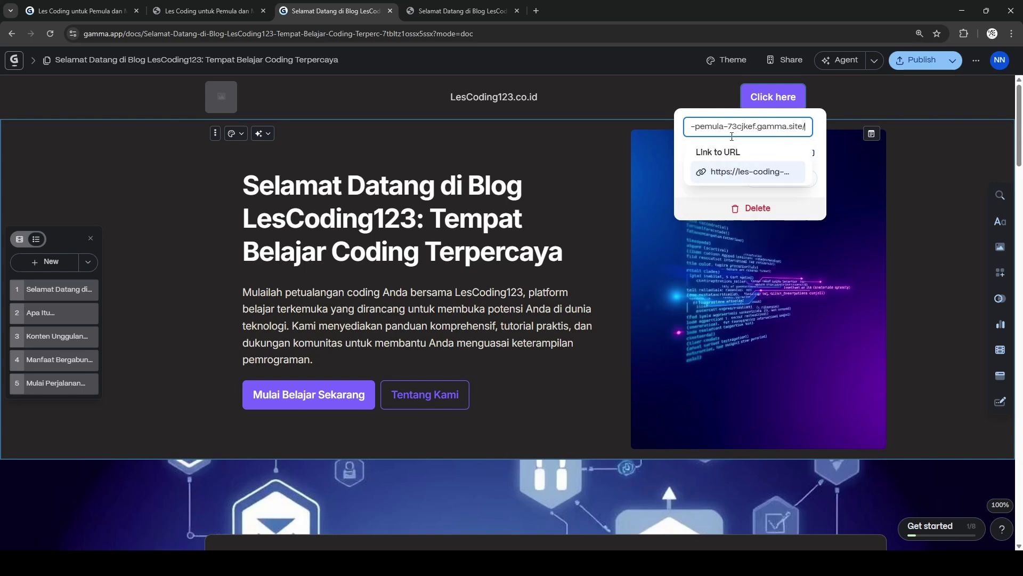
key(Return)
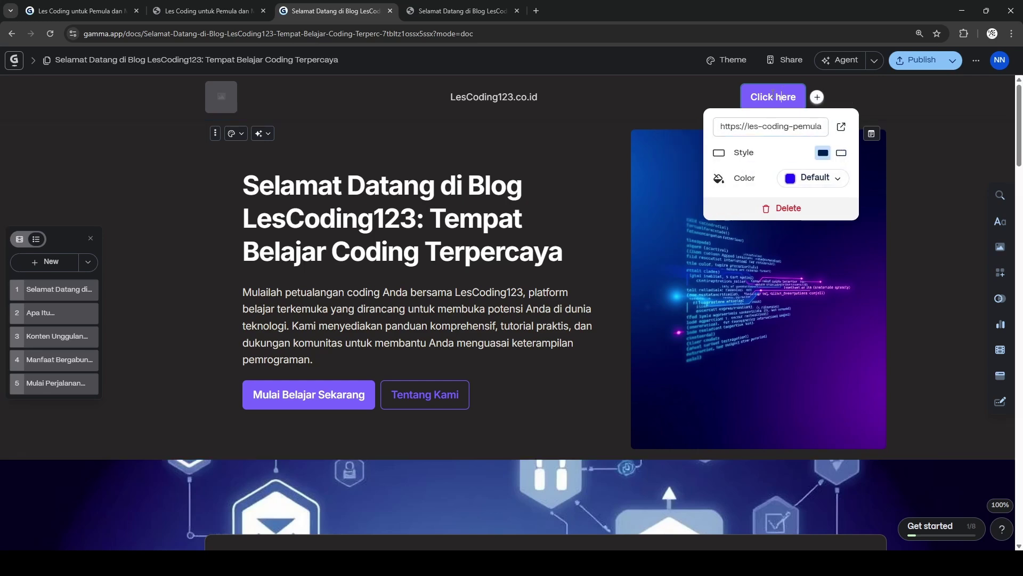
key(BackSpace)
key(BackSpace)
key(BackSpace)
key(BackSpace)
key(BackSpace)
key(BackSpace)
key(BackSpace)
key(BackSpace)
key(BackSpace)
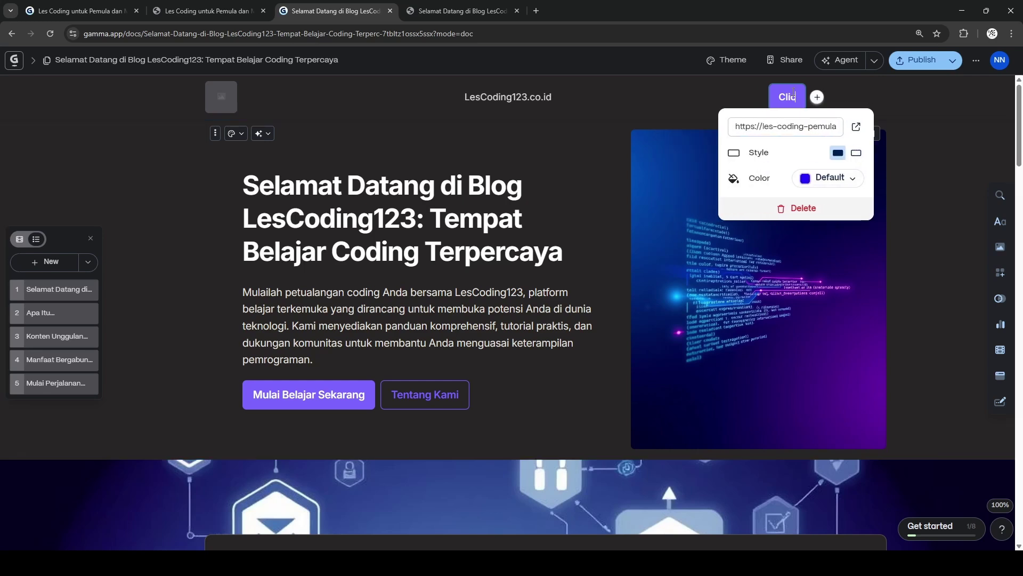
key(BackSpace)
text(REK)
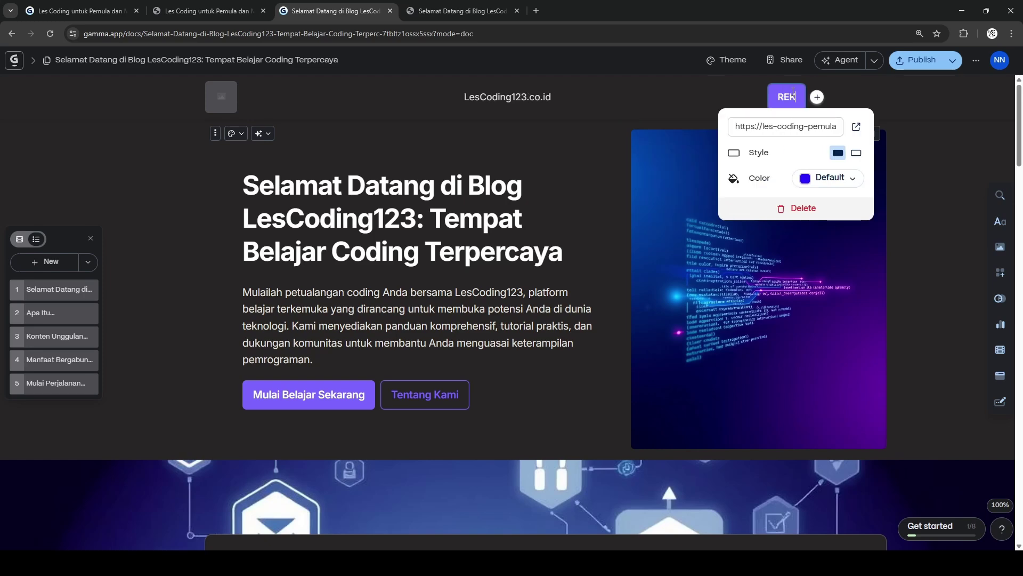
text(OMENDASI PEMULA)
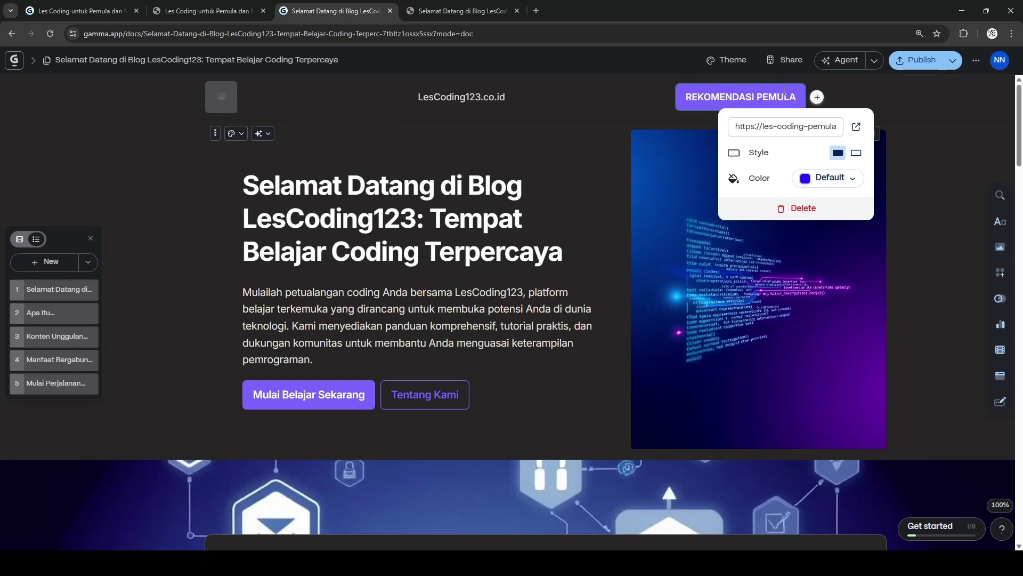
Step: Fill the blog header's logo placeholder with a round Chrome logo found through a web image search for "chrome"
click(221, 98)
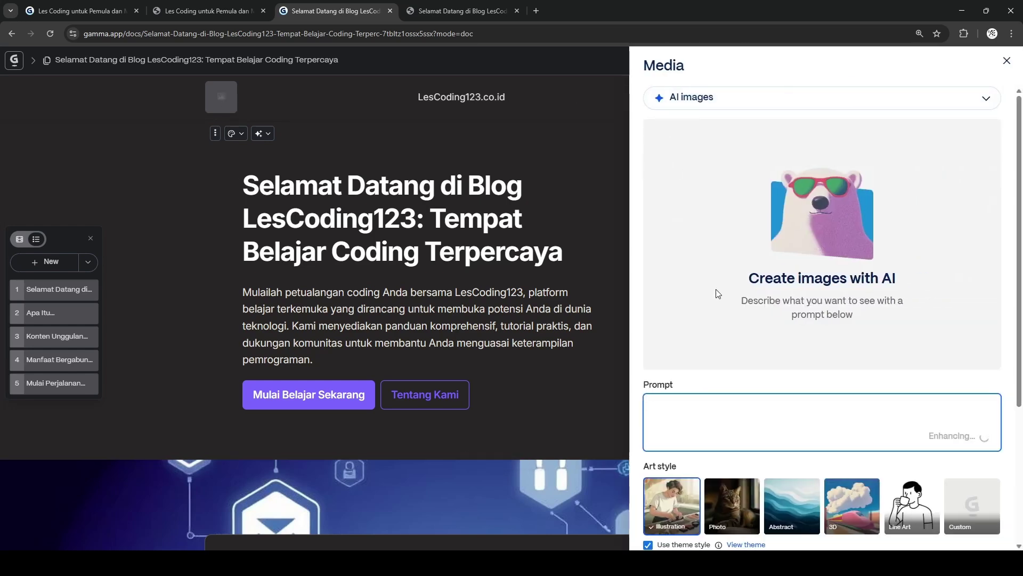
click(742, 93)
click(738, 173)
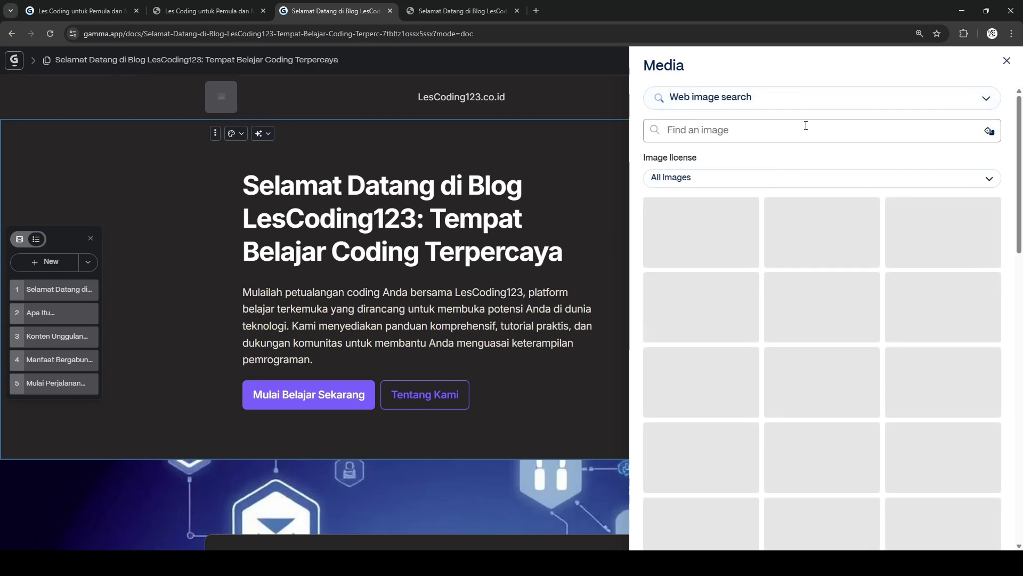
text(chrome)
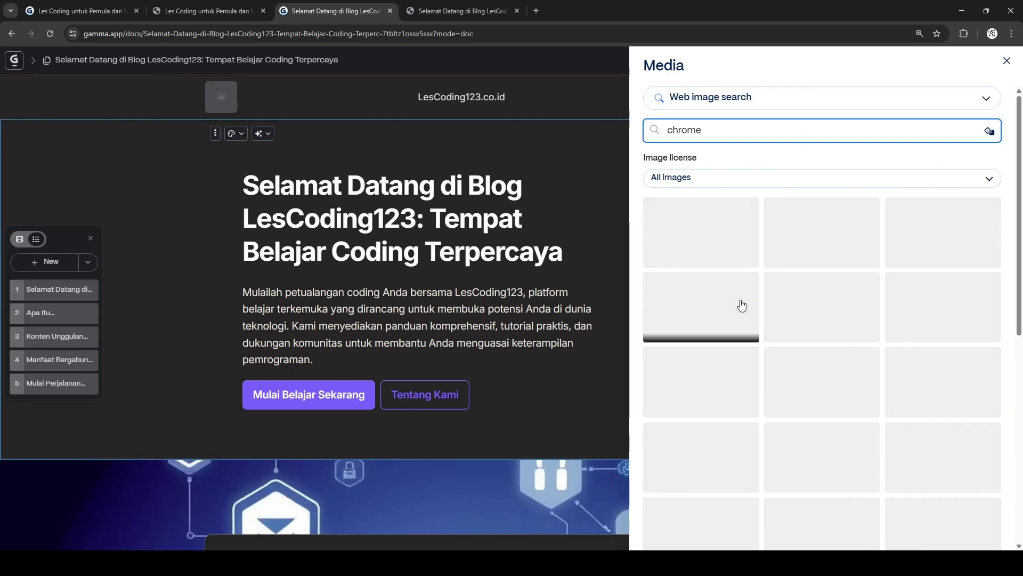
scroll(742, 305, down, 2)
scroll(742, 306, up, 2)
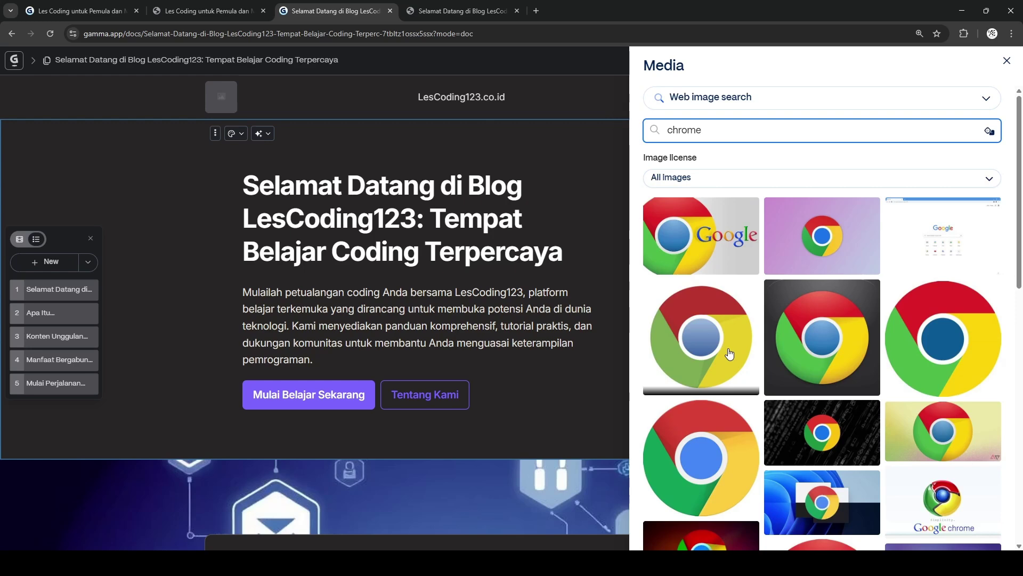
click(730, 354)
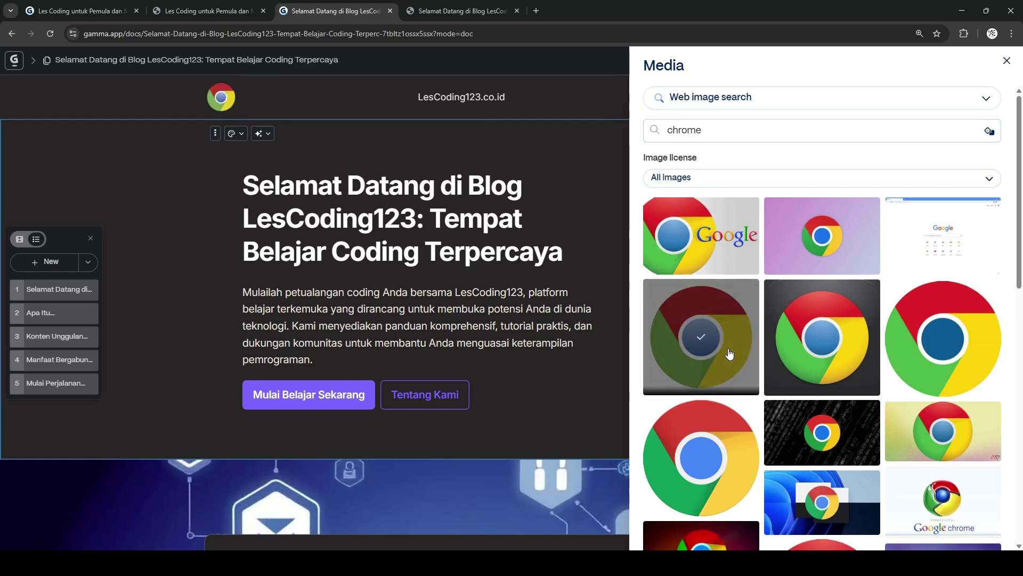
click(1005, 63)
Step: Publish the blog page's changes and open its live site
click(924, 68)
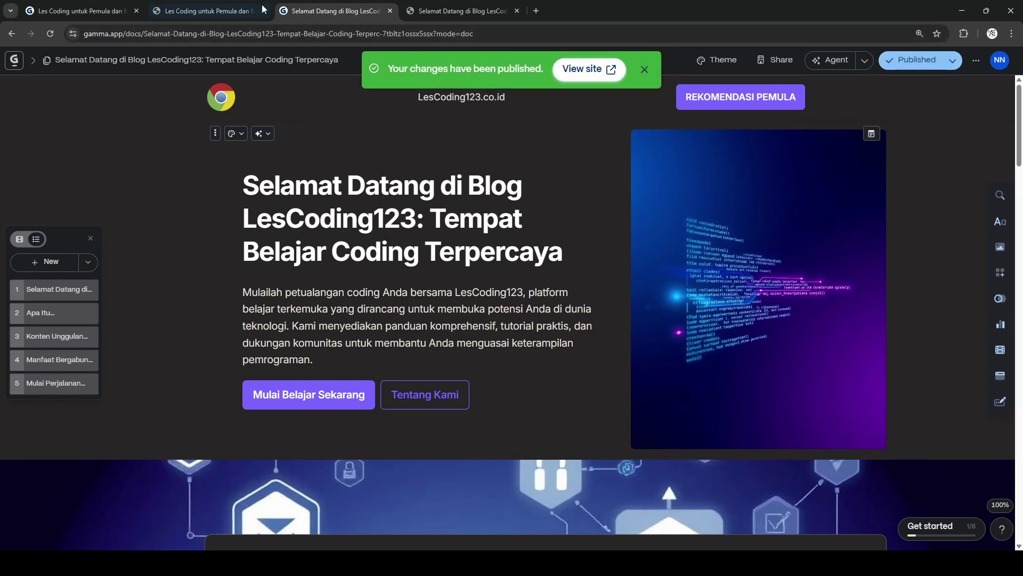
click(582, 69)
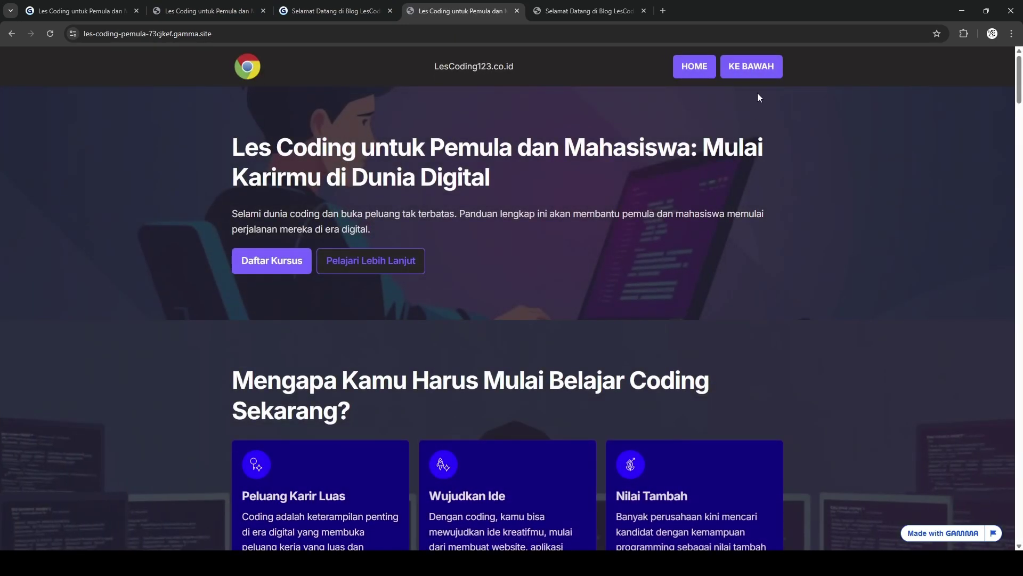
Step: Test the KE BAWAH and HOME header buttons on the live coding-lessons page and review the live blog page
scroll(496, 267, down, 8)
scroll(495, 267, up, 8)
click(746, 68)
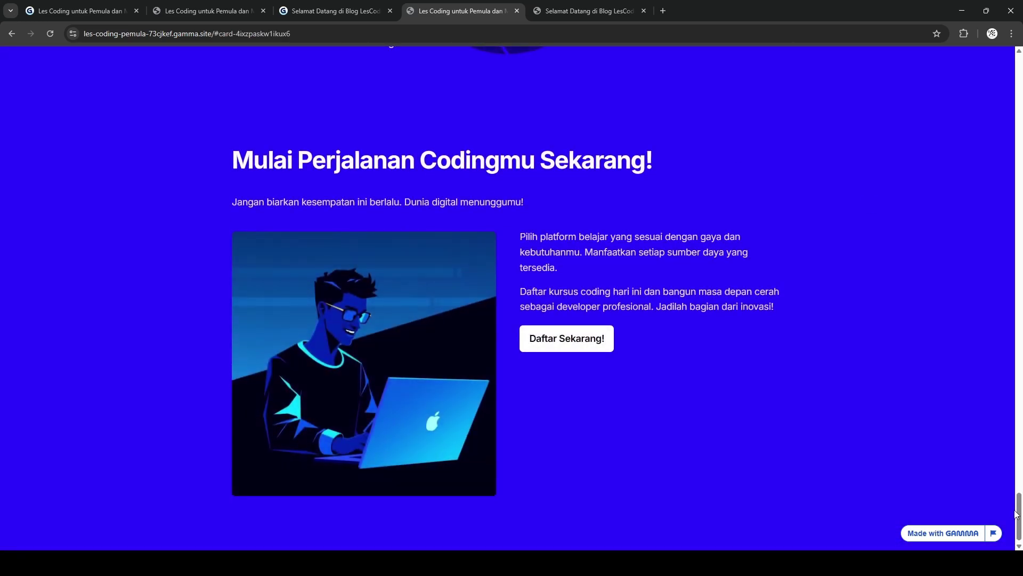
drag(1016, 514, 757, 78)
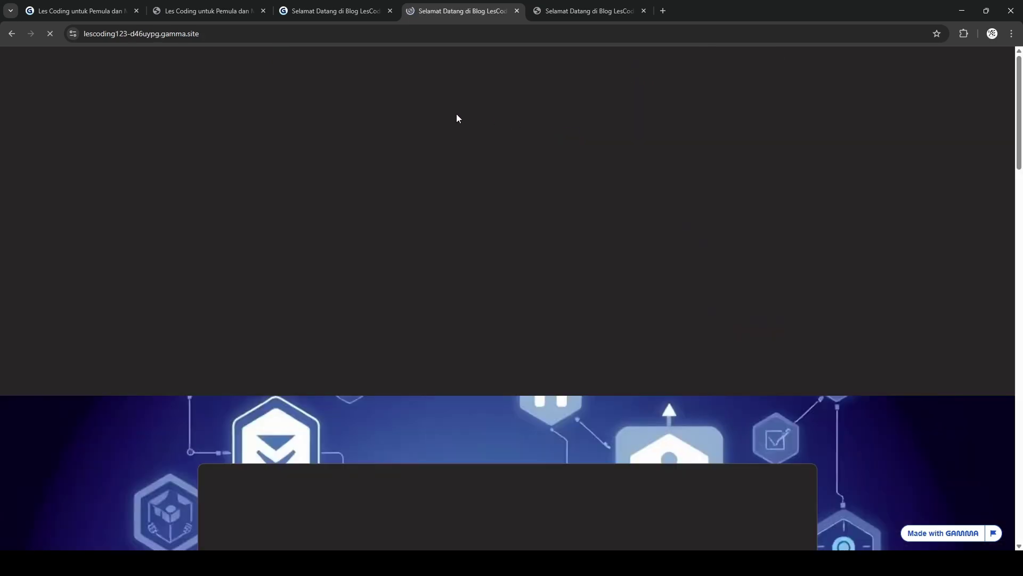
click(73, 5)
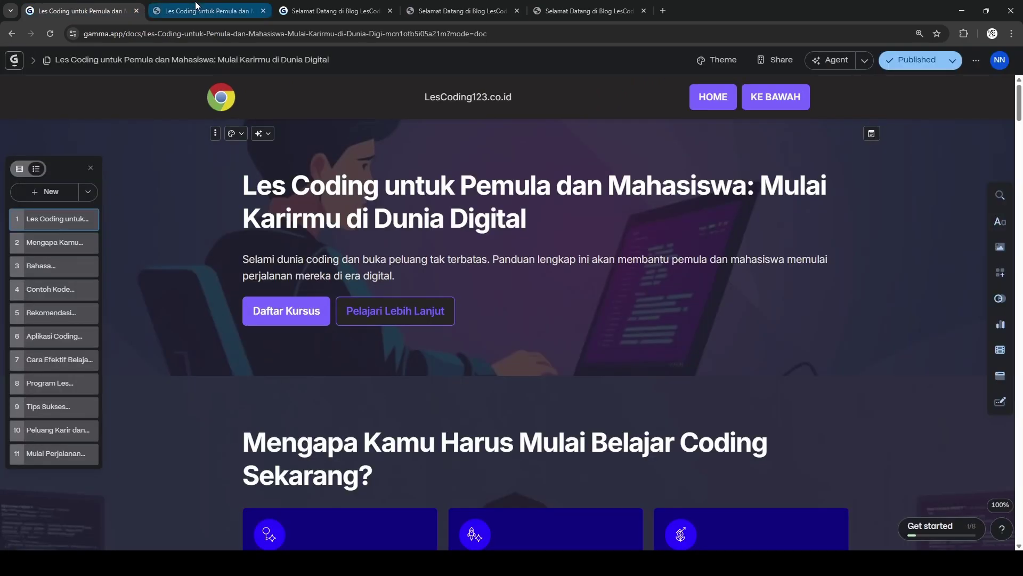
click(467, 5)
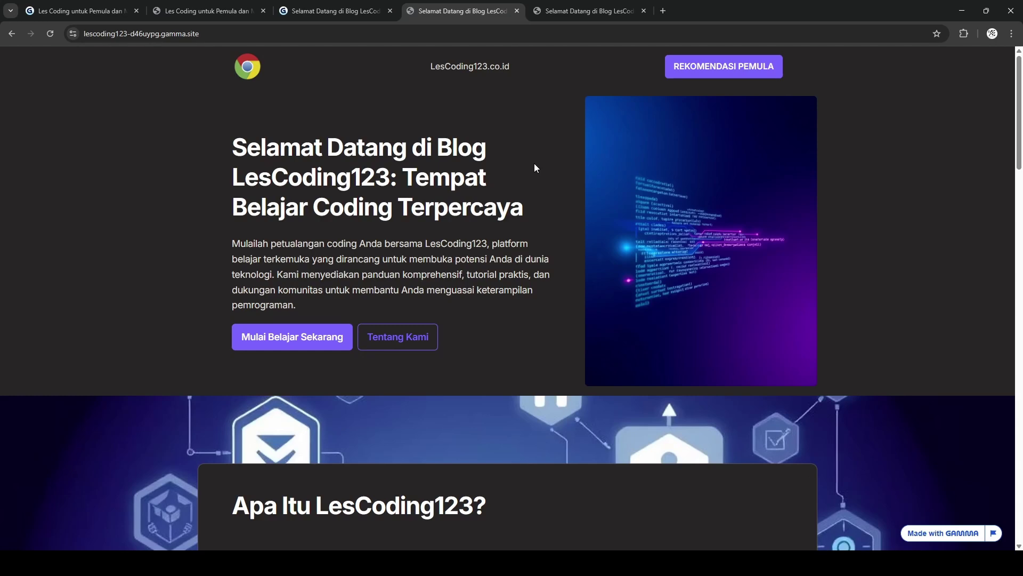